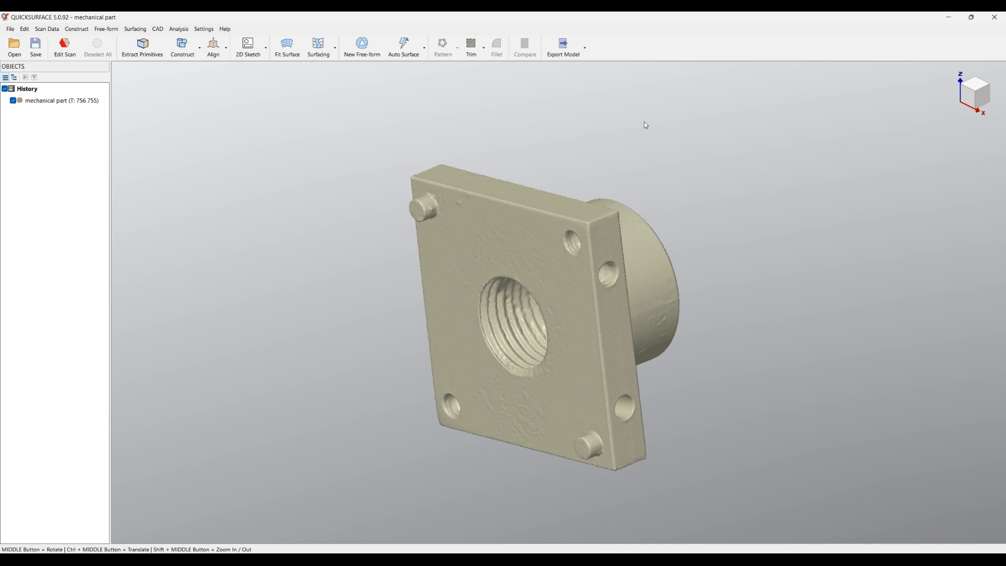
Extract a plane from the plate's large flat face with the pins, using a 2-degree Magic Wand selection
middle_drag(605, 194, 436, 157)
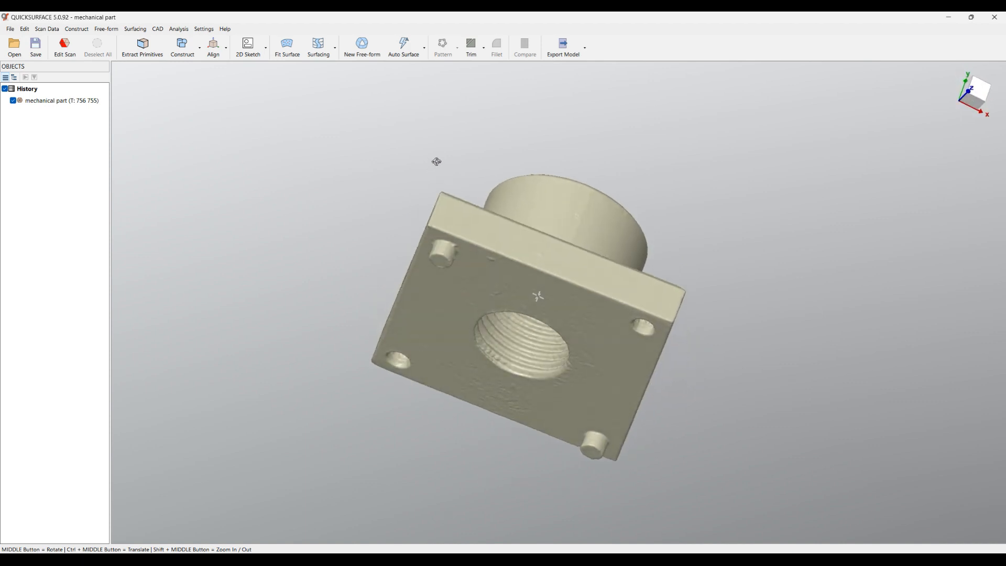
middle_drag(433, 192, 417, 251)
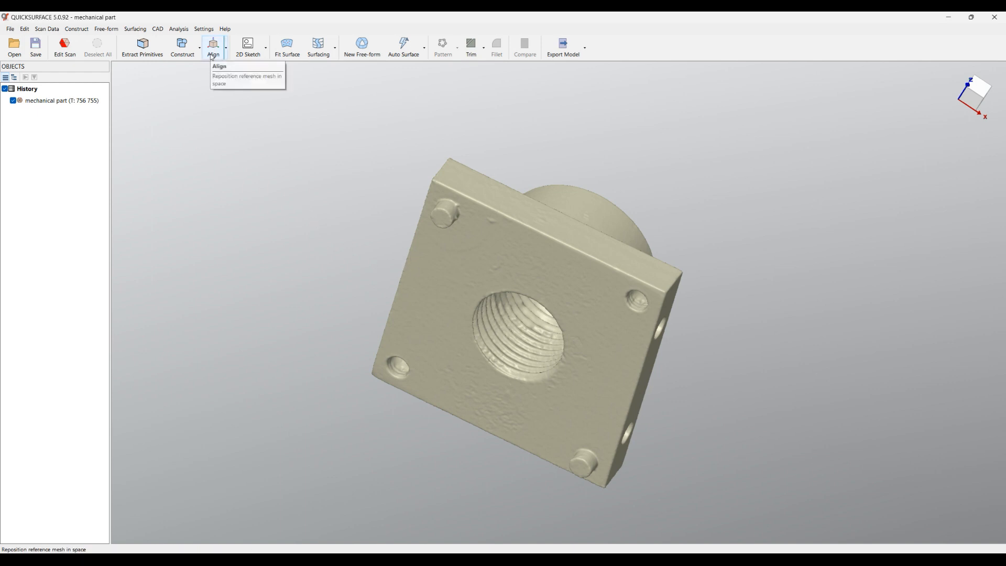
click(148, 55)
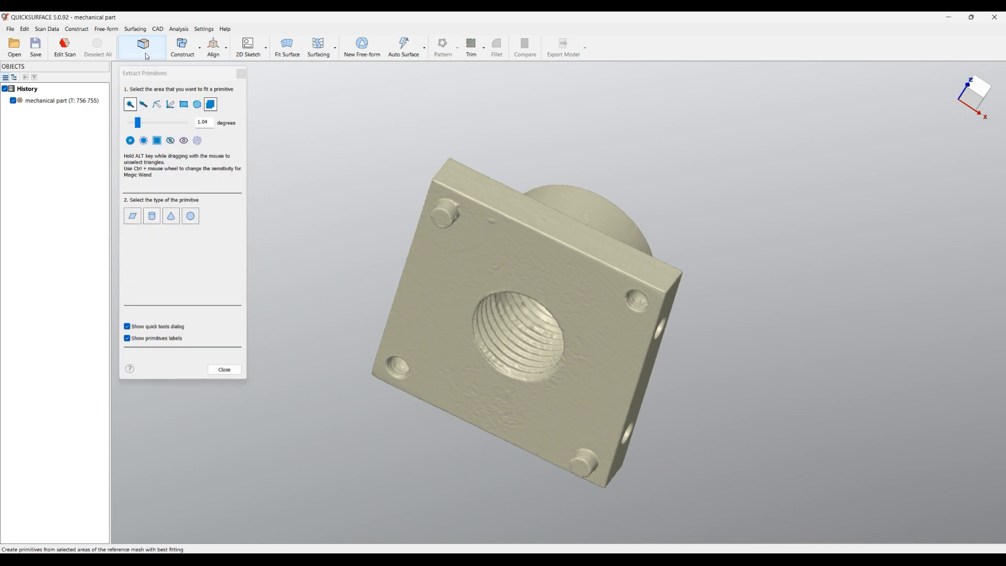
click(444, 281)
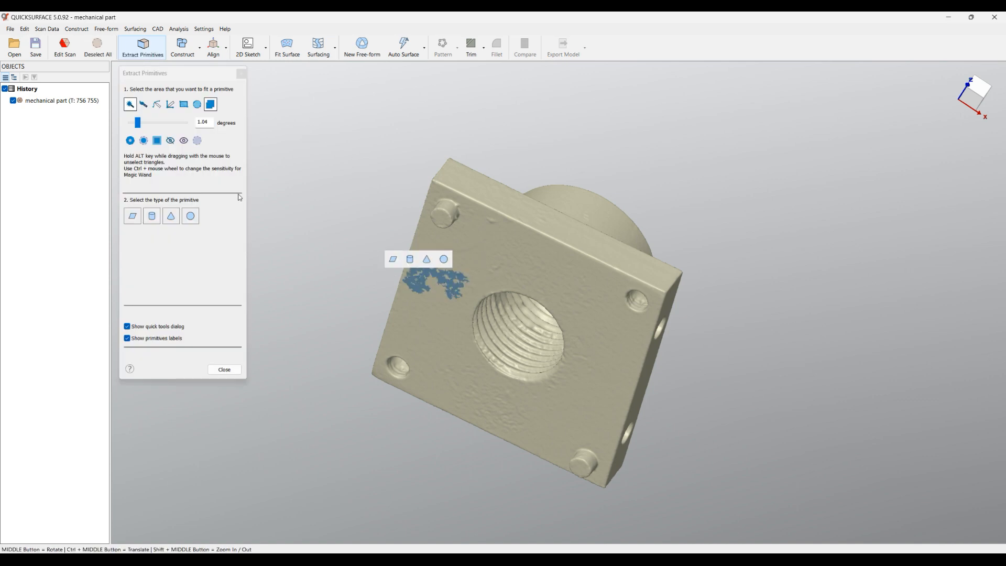
click(204, 126)
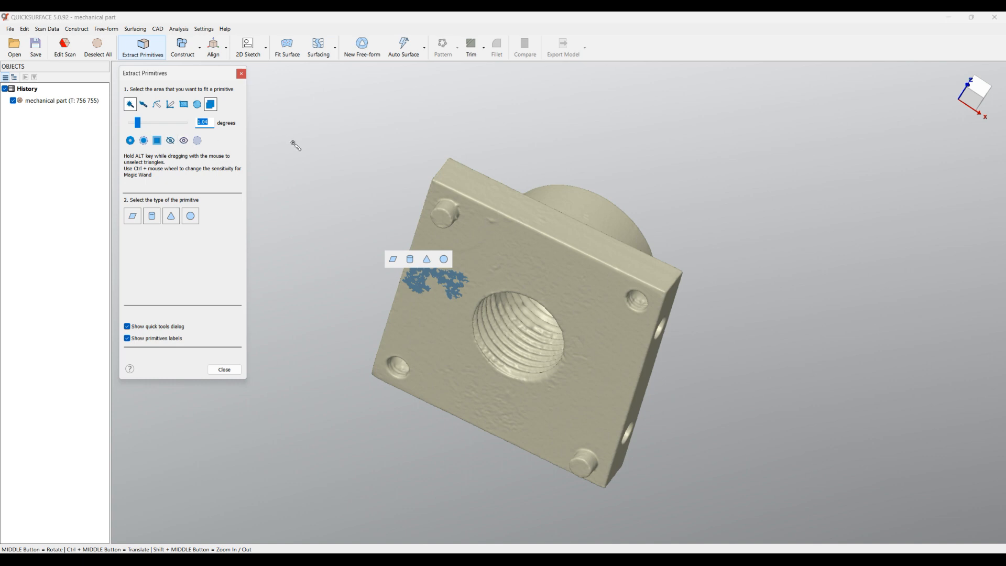
text(2)
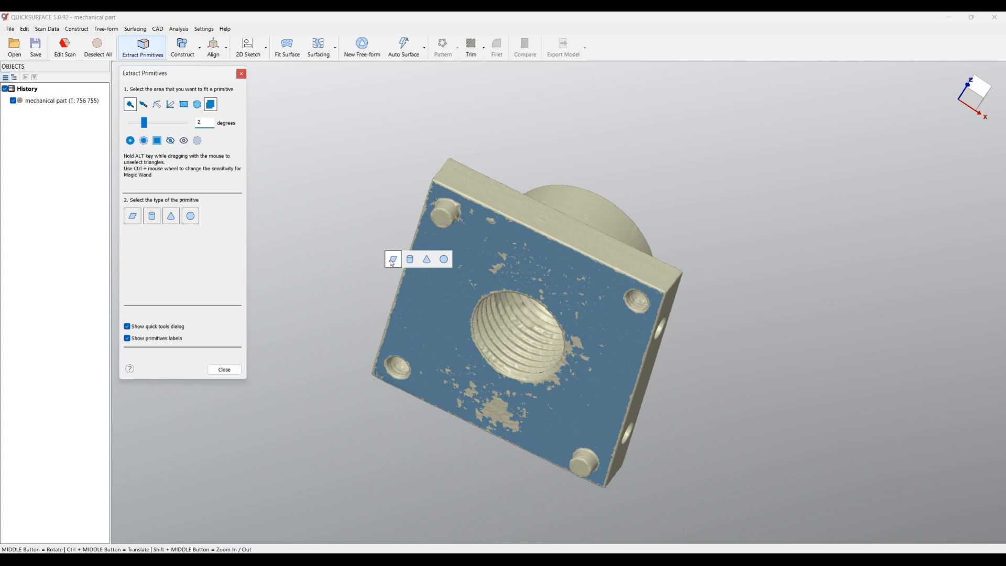
click(393, 260)
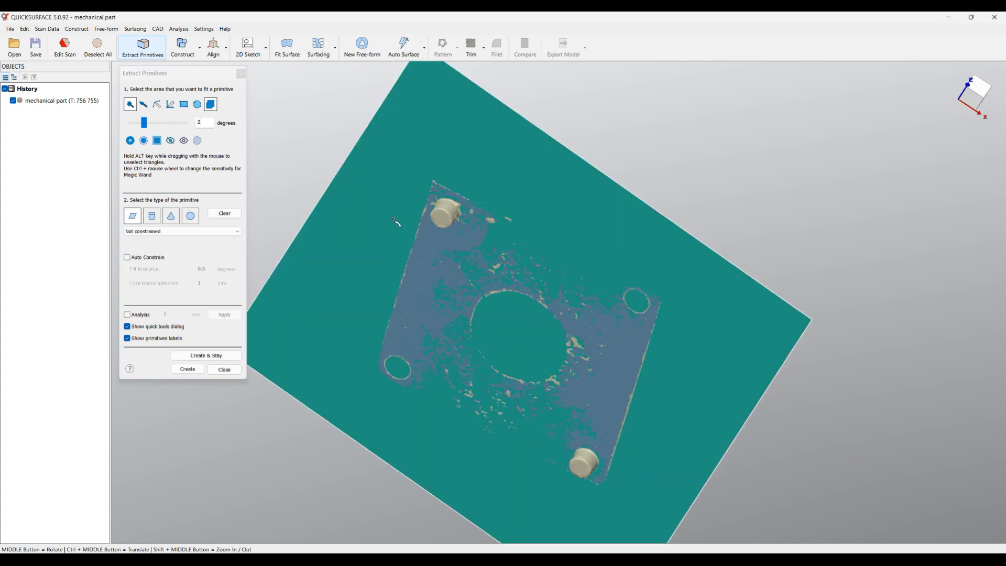
Apply deviation analysis with a 0.03 mm tolerance to the fitted plane and create it, staying in Extract Primitives
middle_drag(392, 275, 394, 282)
click(149, 315)
click(166, 314)
text(0.)
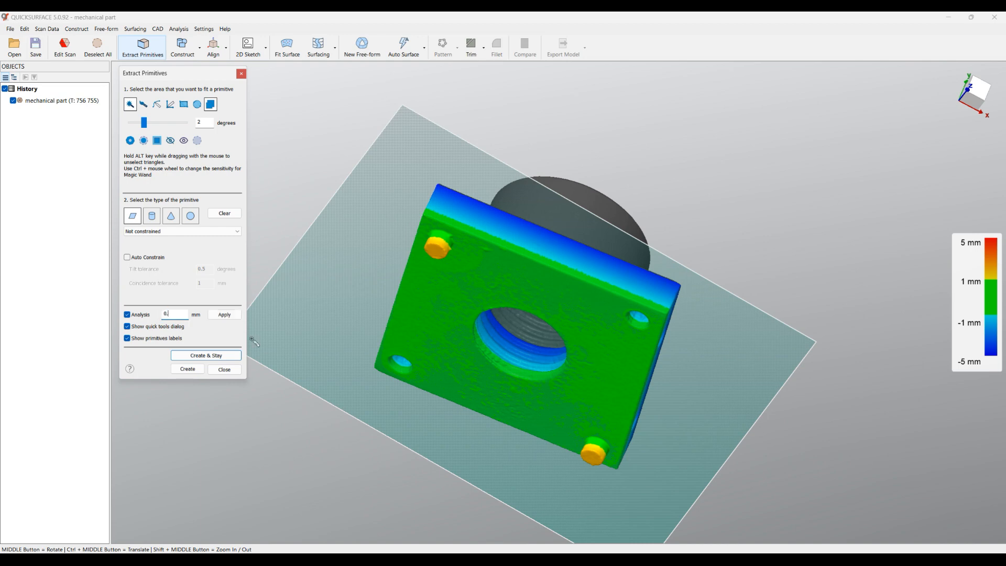
text(03)
click(224, 315)
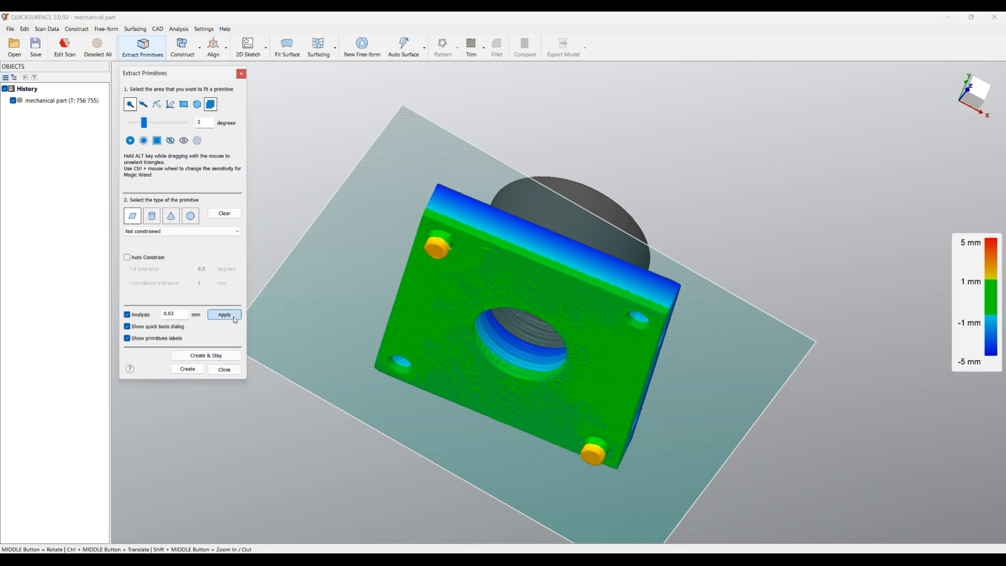
middle_drag(461, 290, 423, 348)
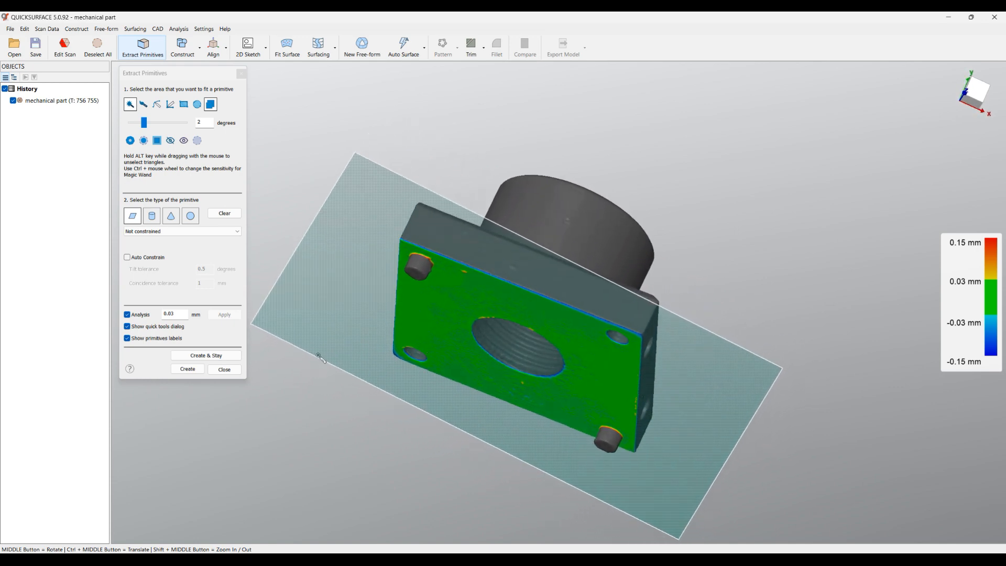
click(214, 358)
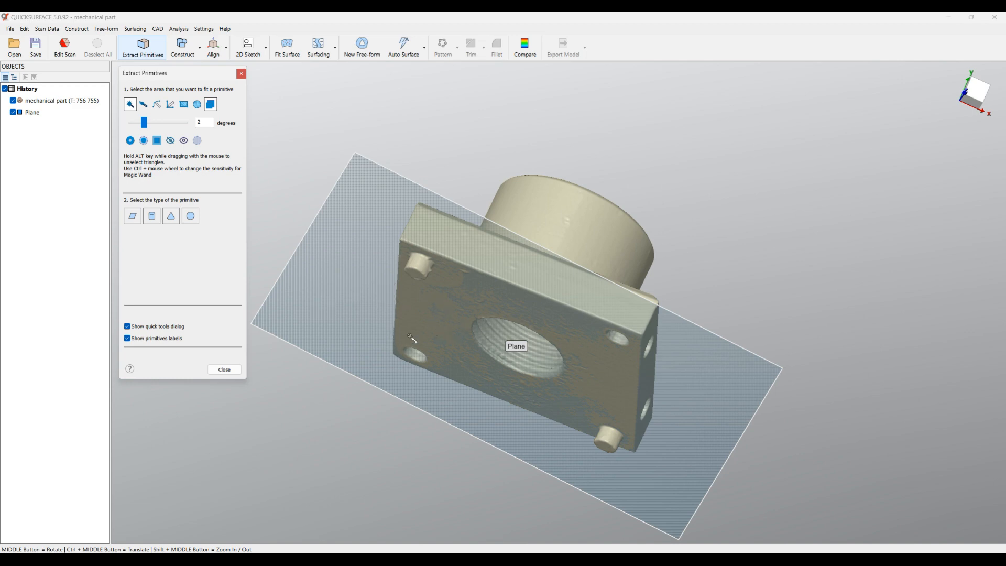
Extract a solid, unconstrained cylinder from the outer wall of the round boss, staying in Extract Primitives
middle_drag(426, 321, 511, 506)
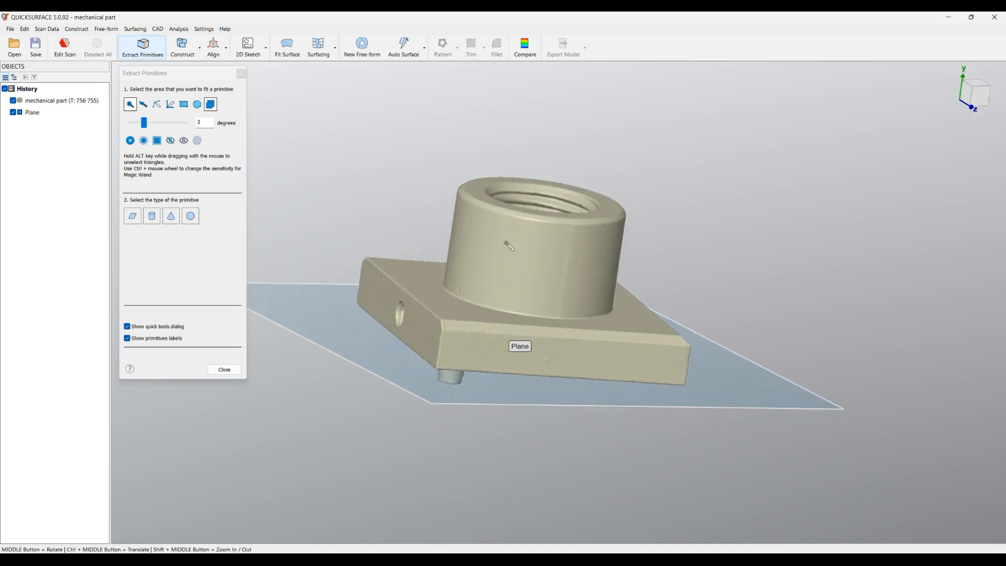
middle_drag(531, 171, 524, 321)
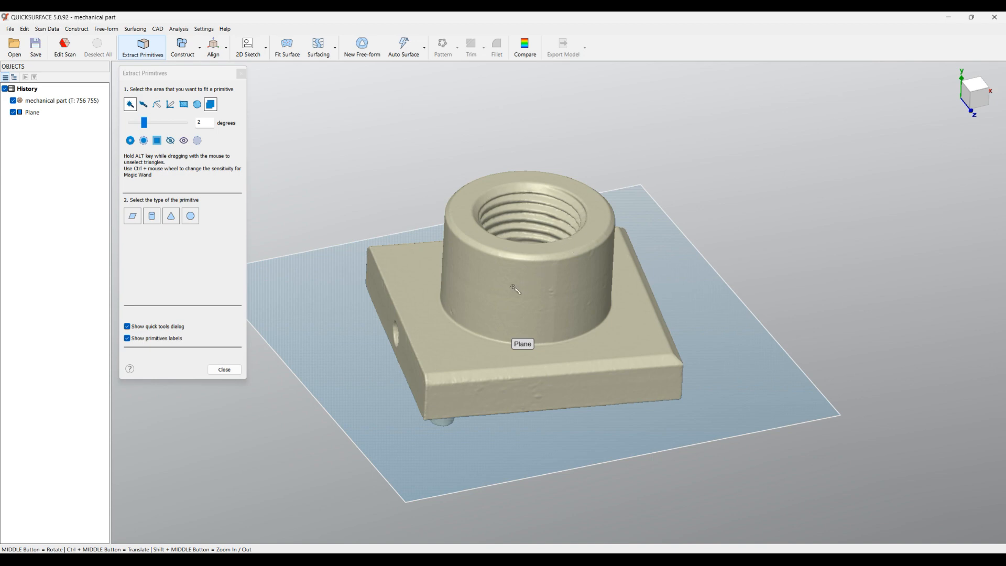
click(513, 304)
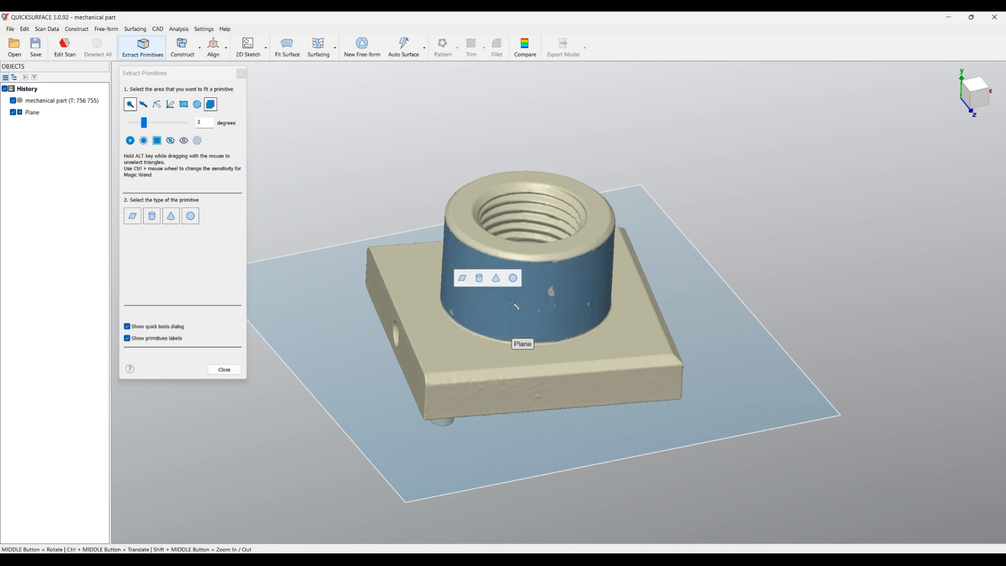
click(479, 279)
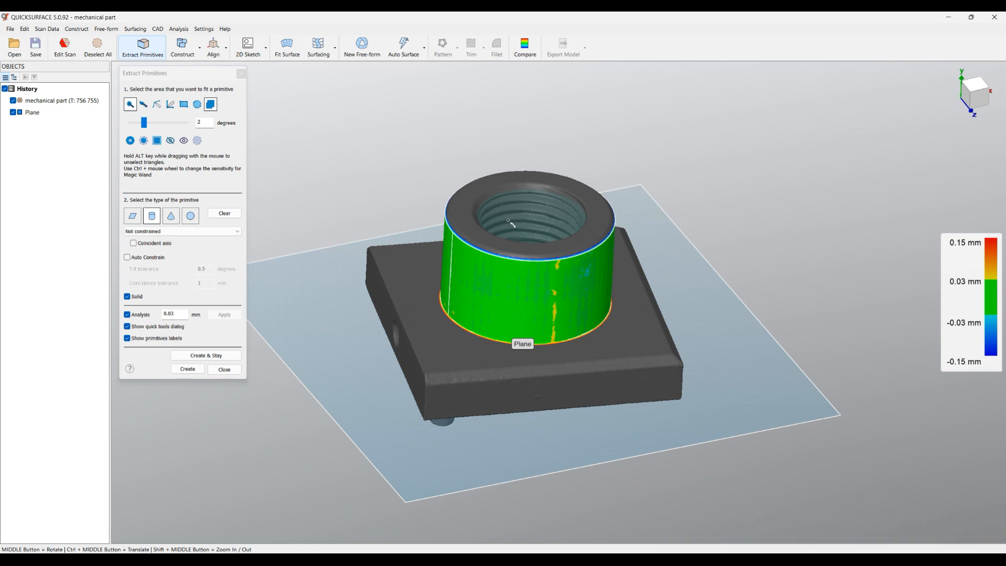
click(203, 356)
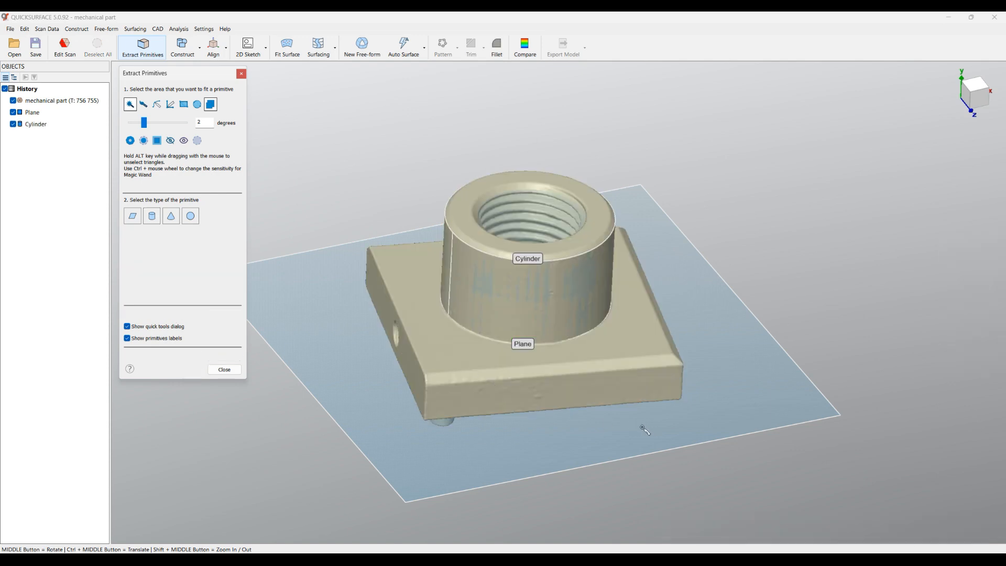
Fit an unconstrained plane to the plate's side face with the single hole, create it and finish extracting primitives
middle_drag(443, 428, 581, 442)
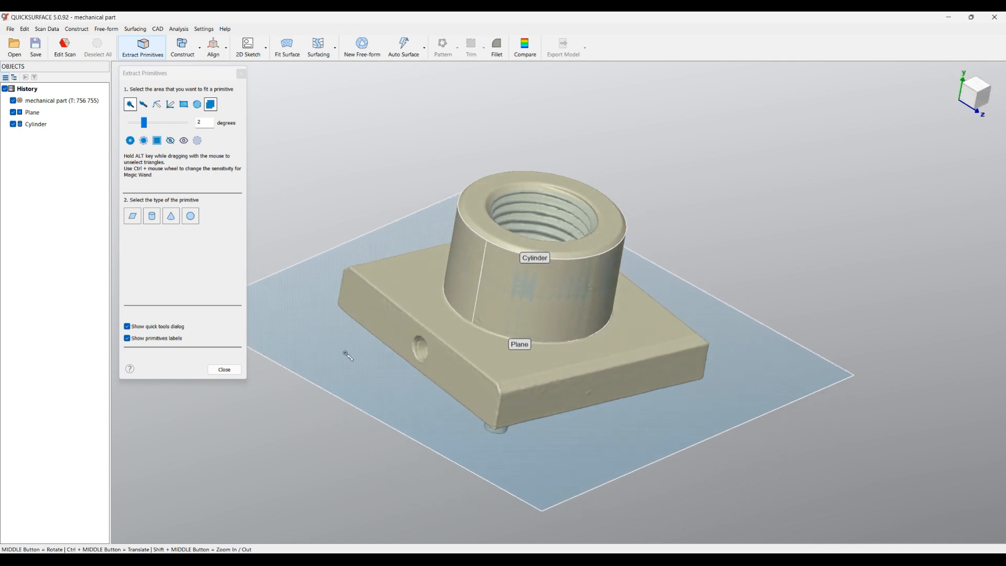
click(392, 330)
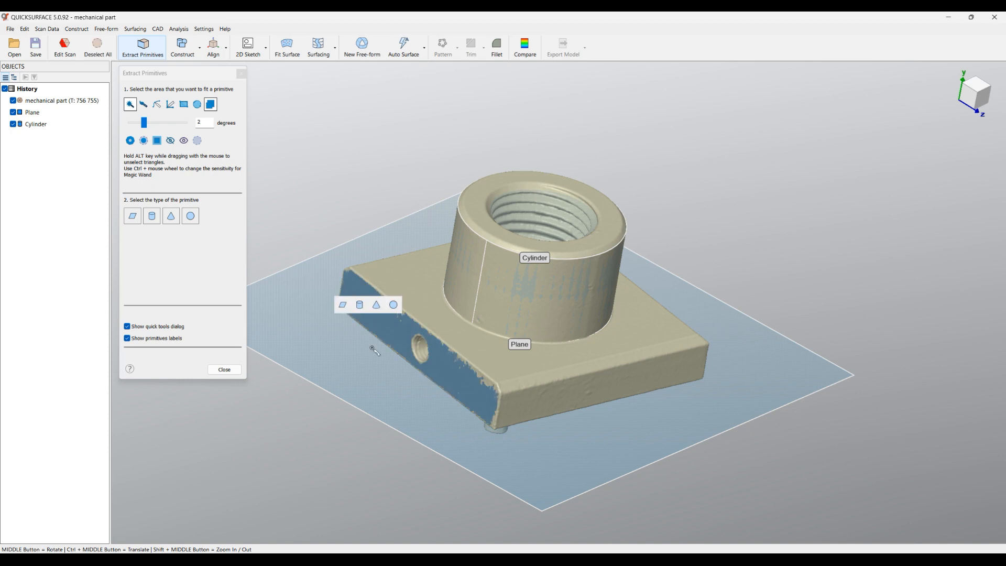
click(343, 305)
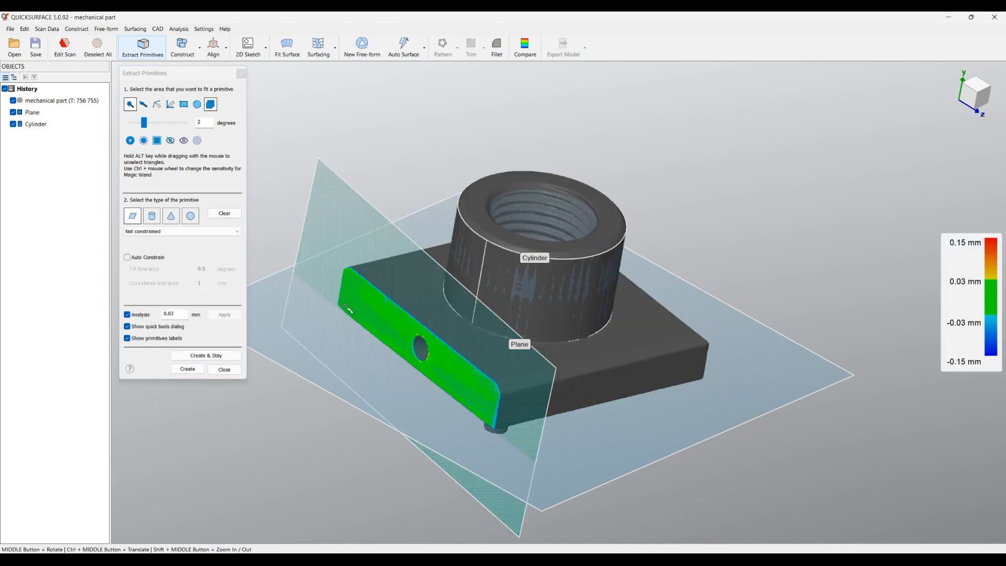
click(138, 260)
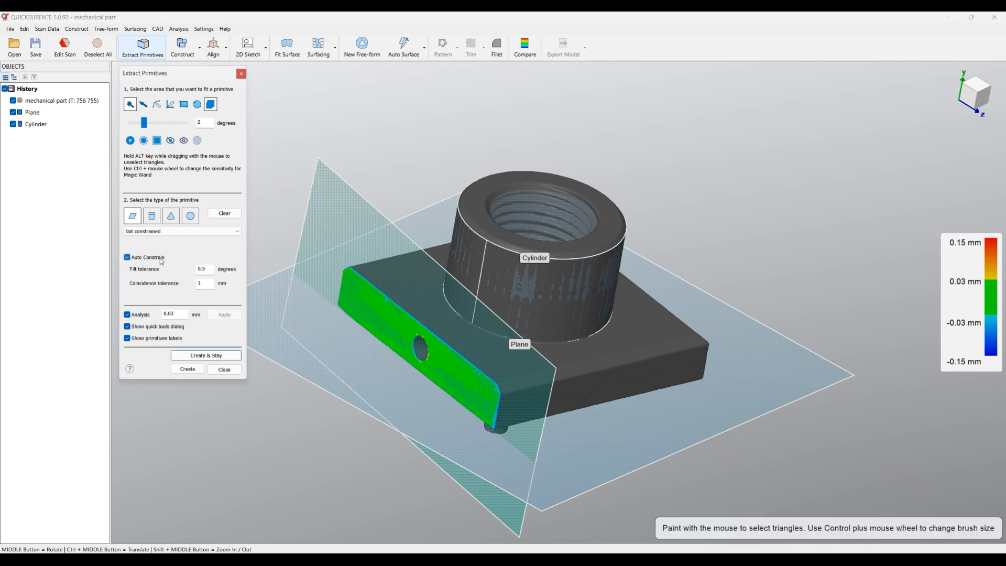
click(159, 260)
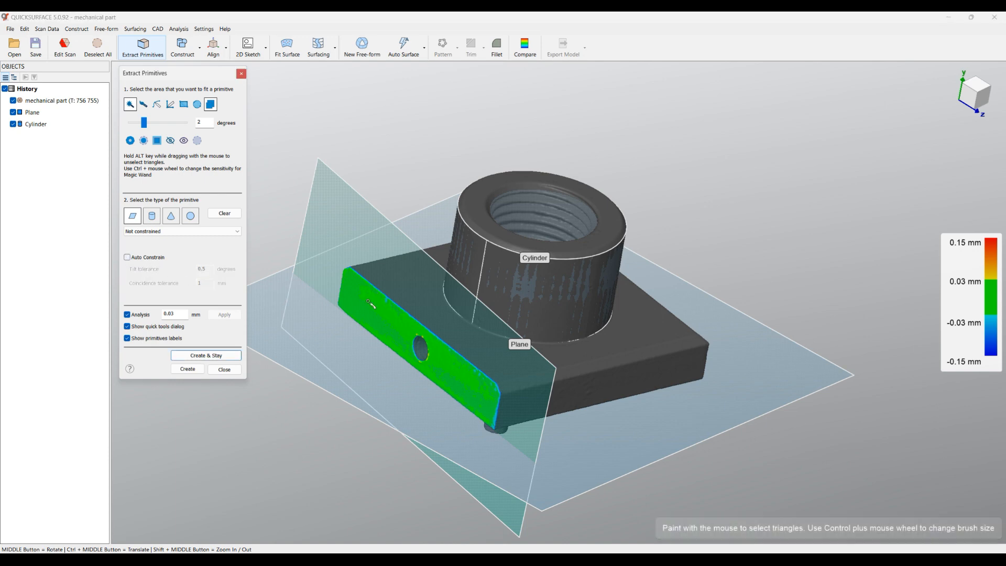
middle_drag(356, 327, 282, 317)
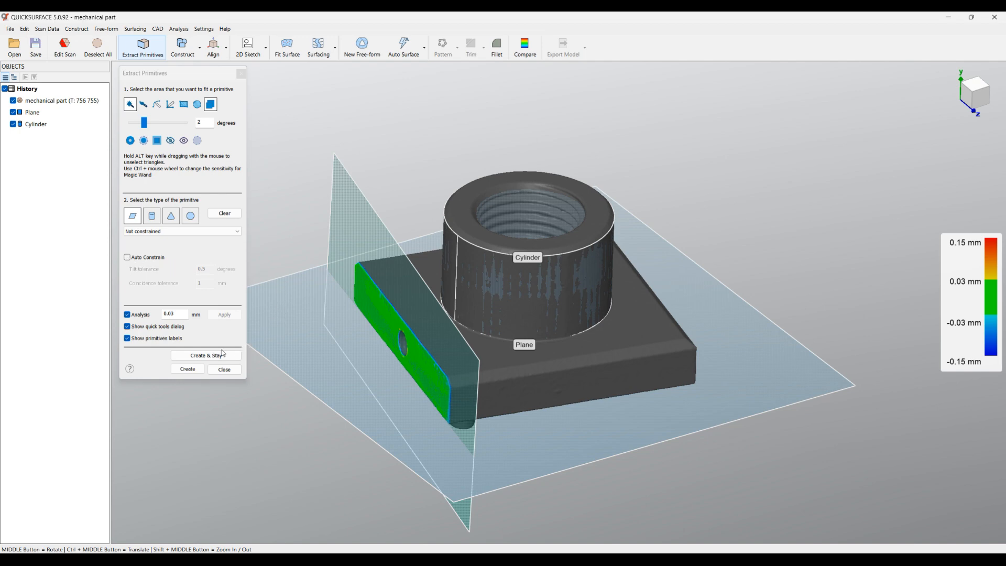
click(188, 370)
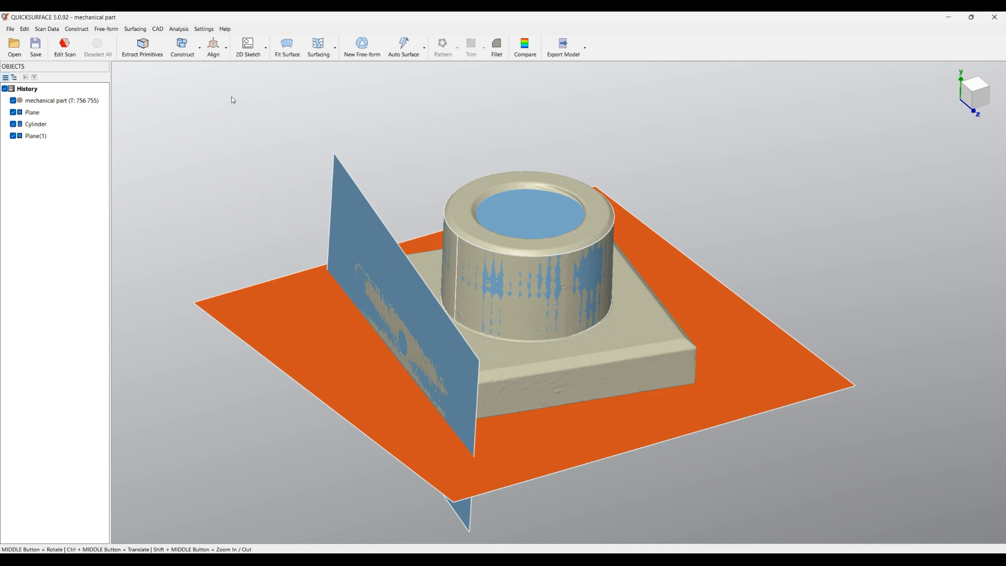
Start Align by Coordinate System with the base plane as primary feature on OXY, flipped so Z points towards the boss
click(215, 50)
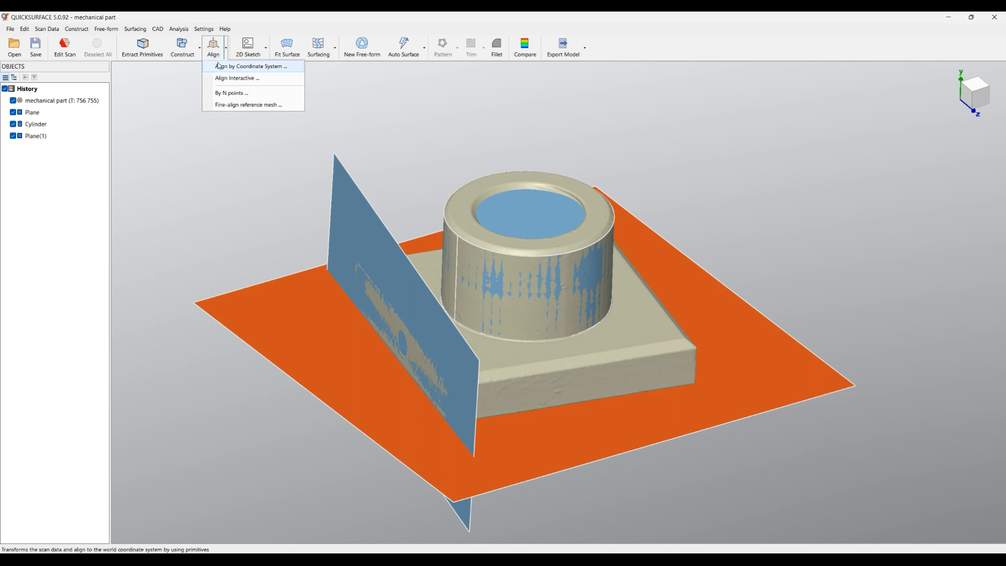
click(223, 67)
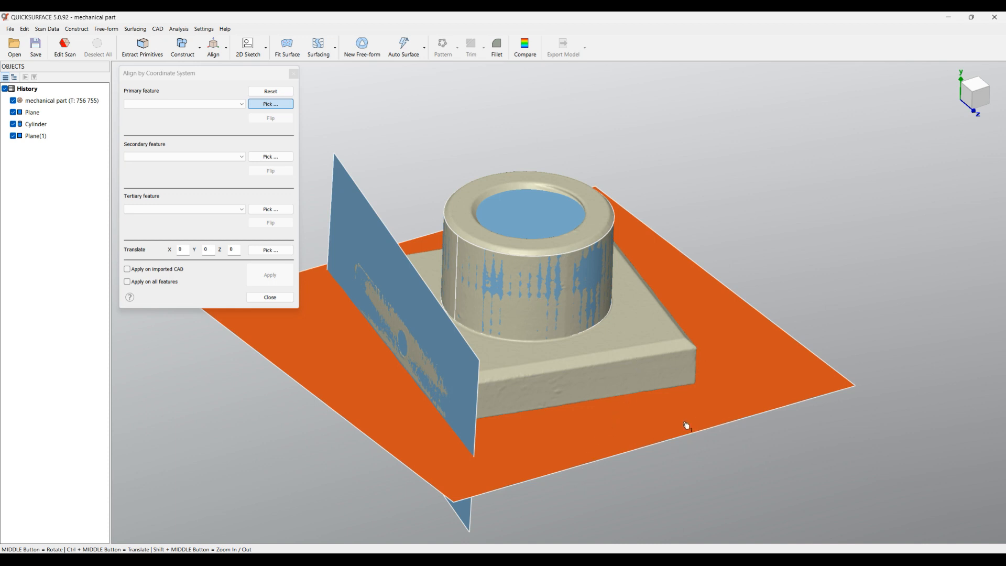
click(667, 426)
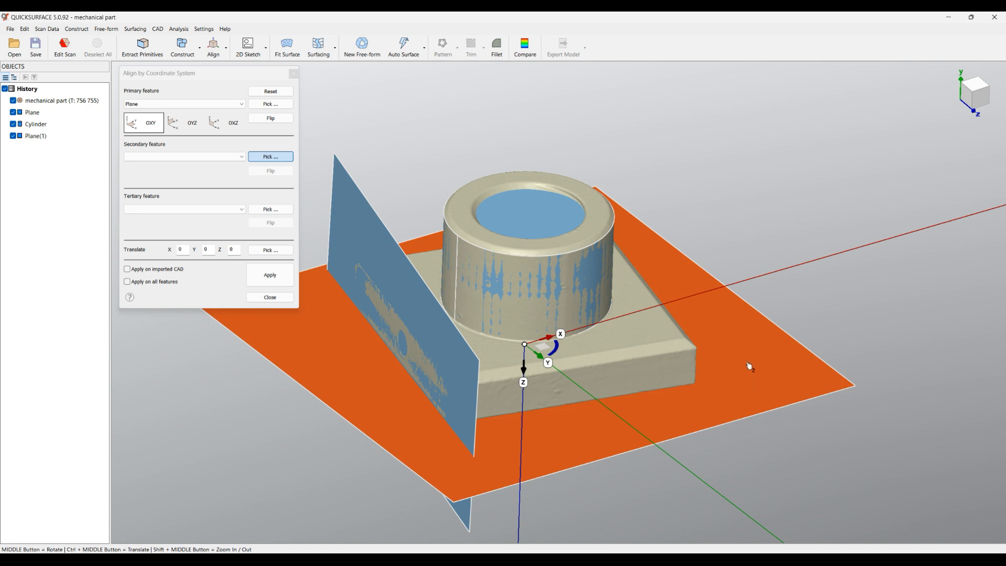
click(271, 121)
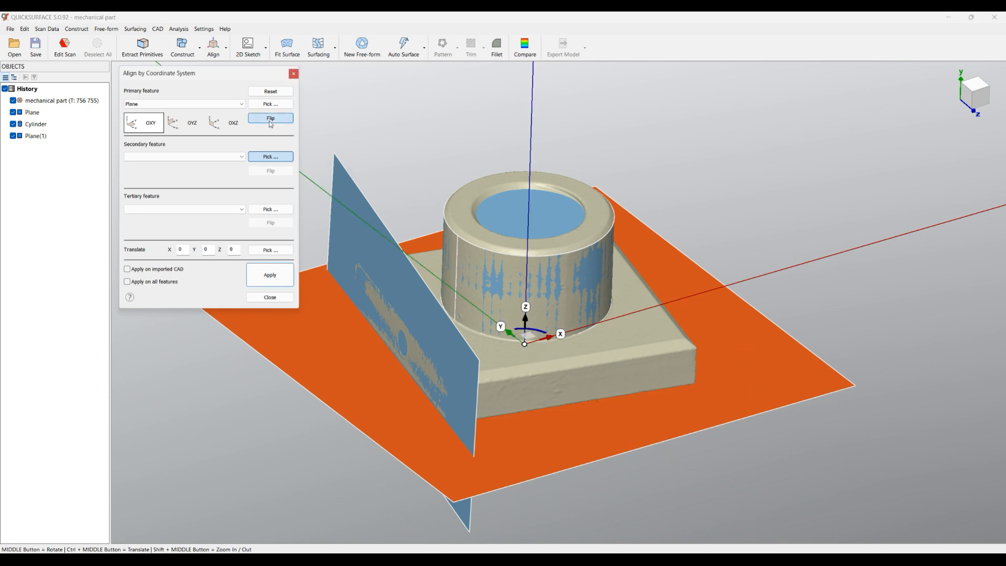
Set the cylinder as secondary feature on the Z axis and the side plane as tertiary feature on OYZ, flipped
click(571, 271)
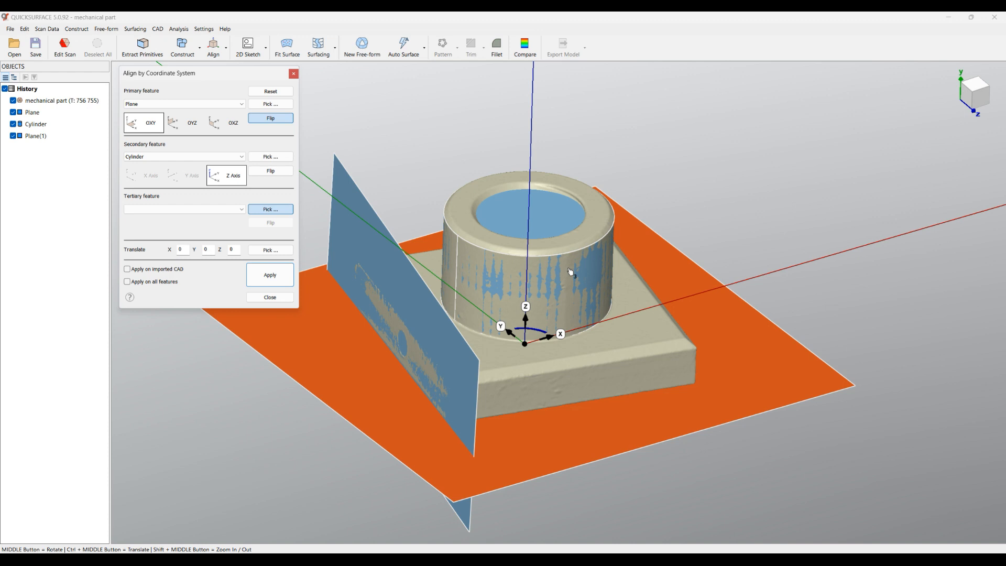
click(426, 335)
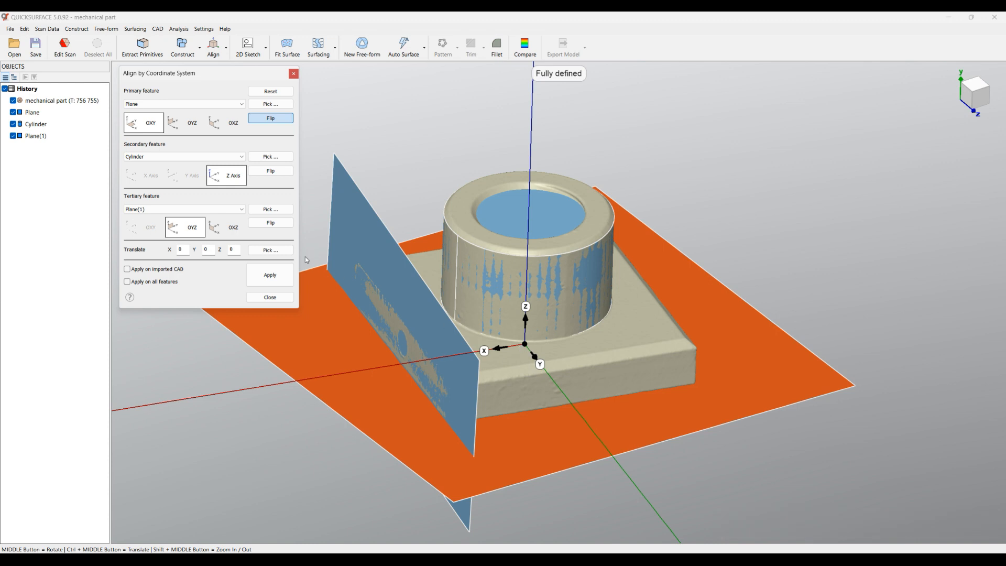
click(270, 223)
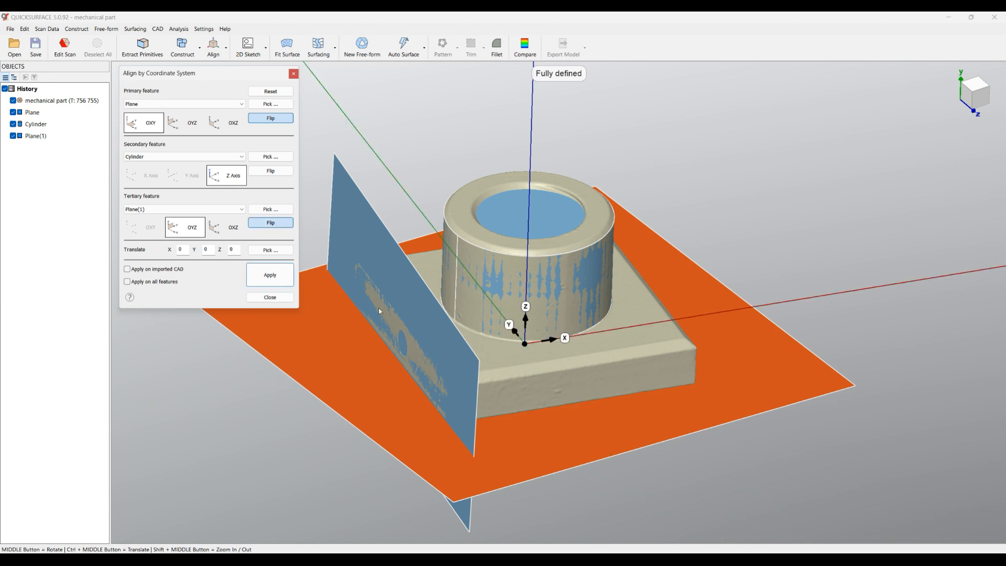
Apply the coordinate system alignment to the scan and check its orientation in the Top view
middle_drag(702, 267, 570, 398)
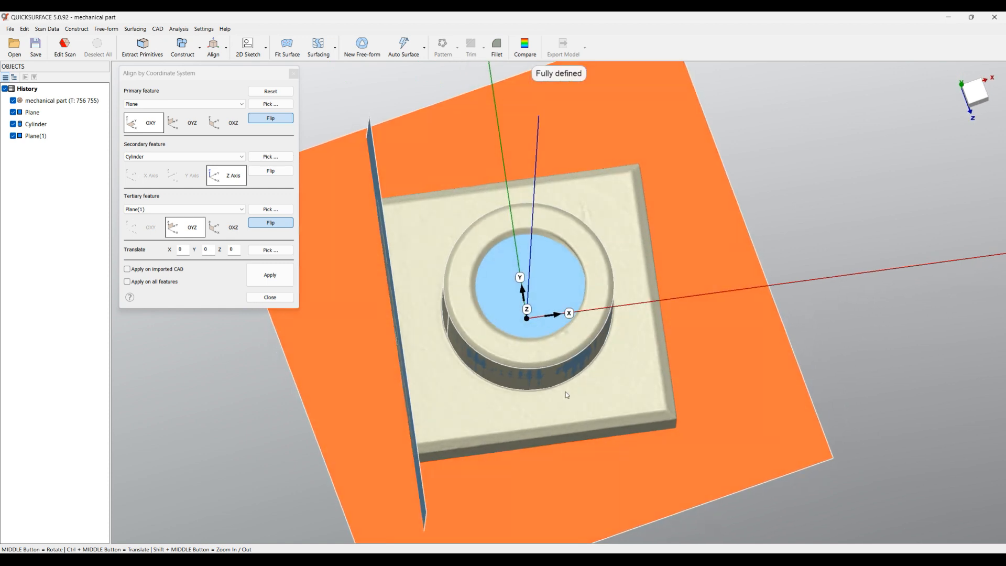
middle_drag(558, 364, 563, 262)
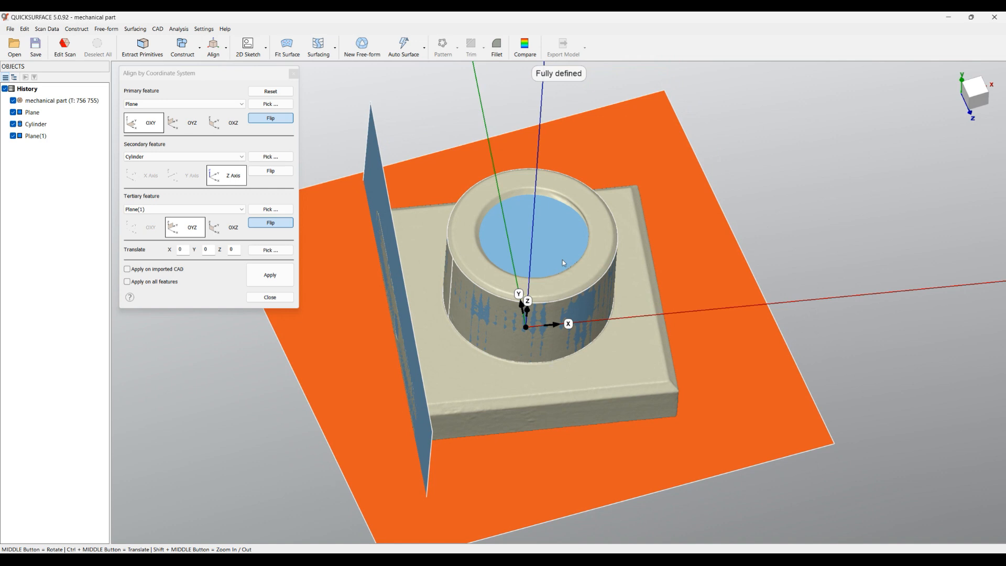
click(270, 275)
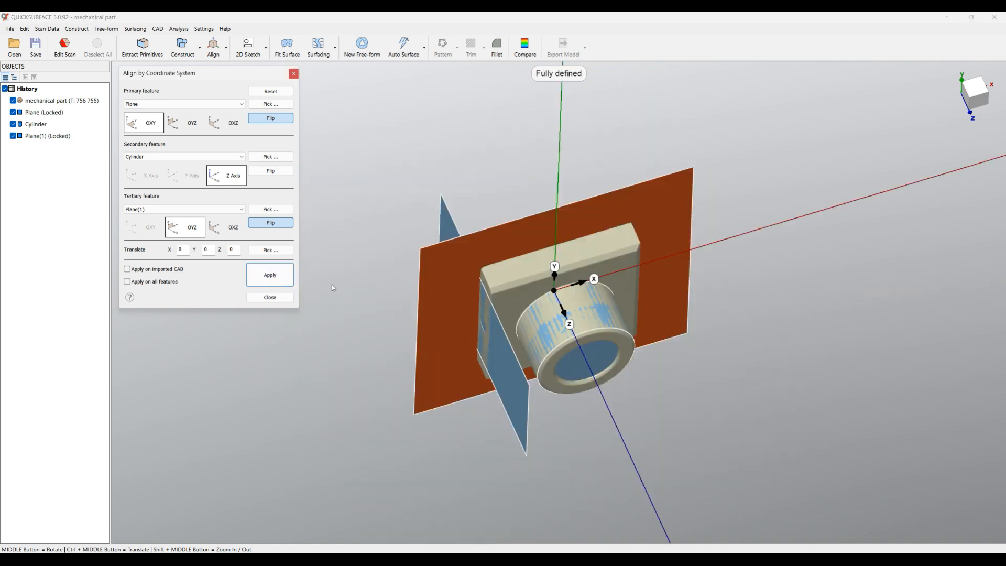
mouse_move(976, 105)
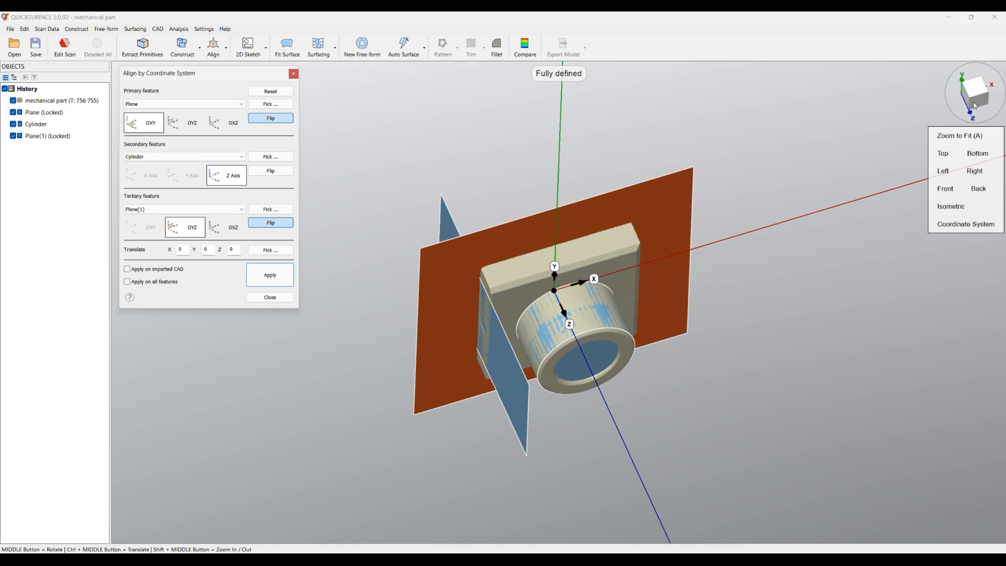
click(944, 154)
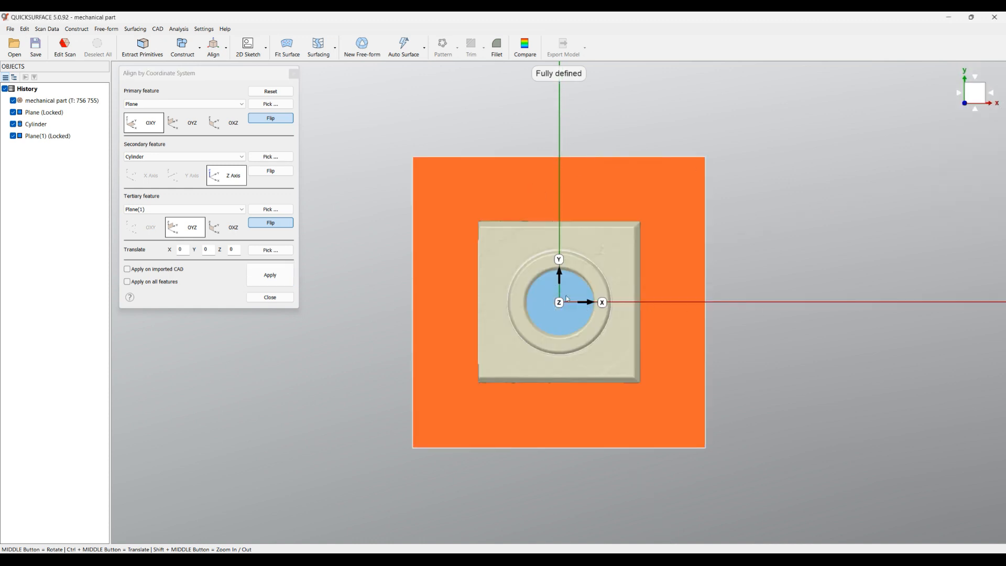
Close the coordinate system alignment and hide both reference planes and the cylinder
click(271, 298)
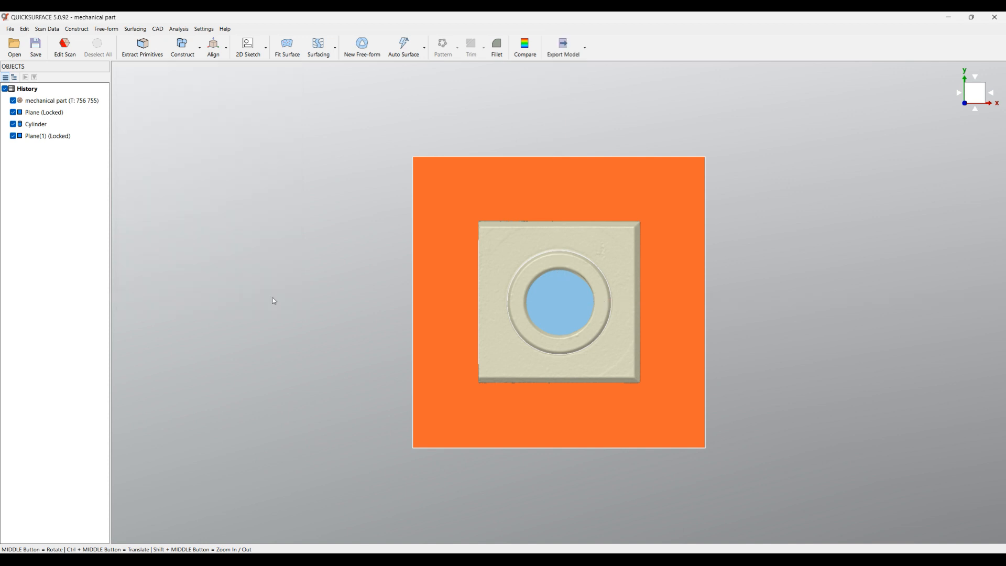
click(13, 112)
click(13, 125)
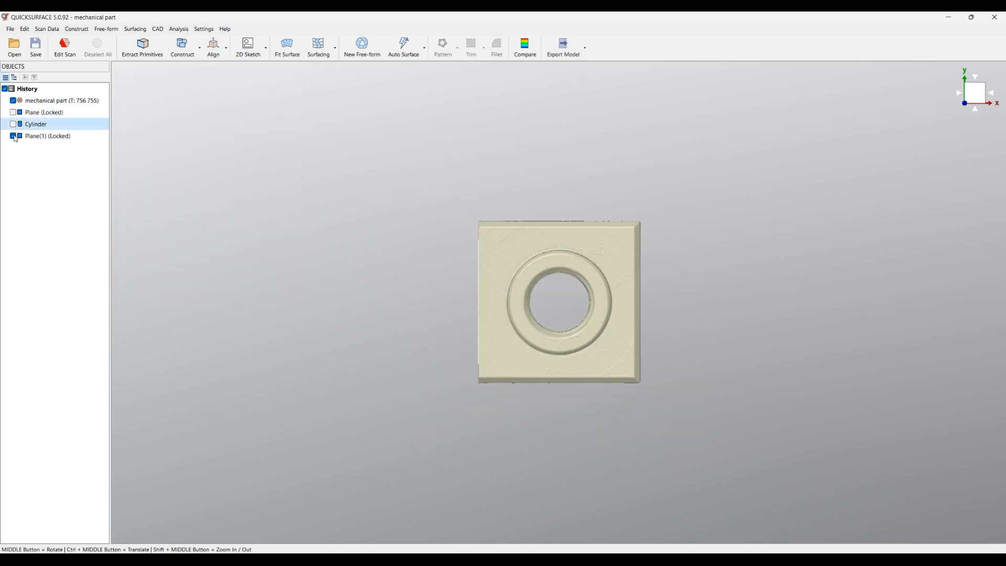
click(13, 135)
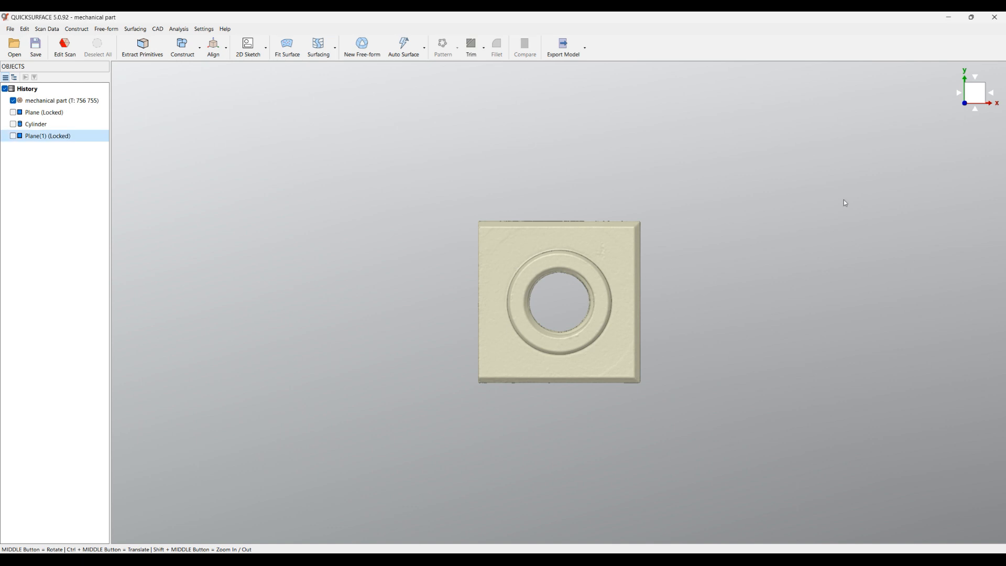
Turn on the coordinate system display and check the part's alignment to the axes from an angled view
mouse_move(975, 92)
click(965, 225)
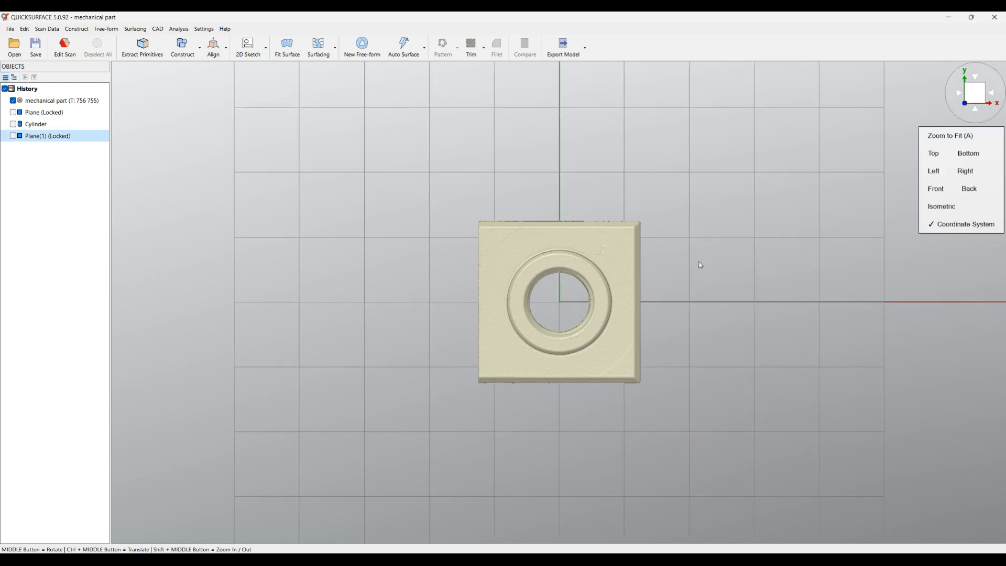
middle_drag(541, 313, 549, 277)
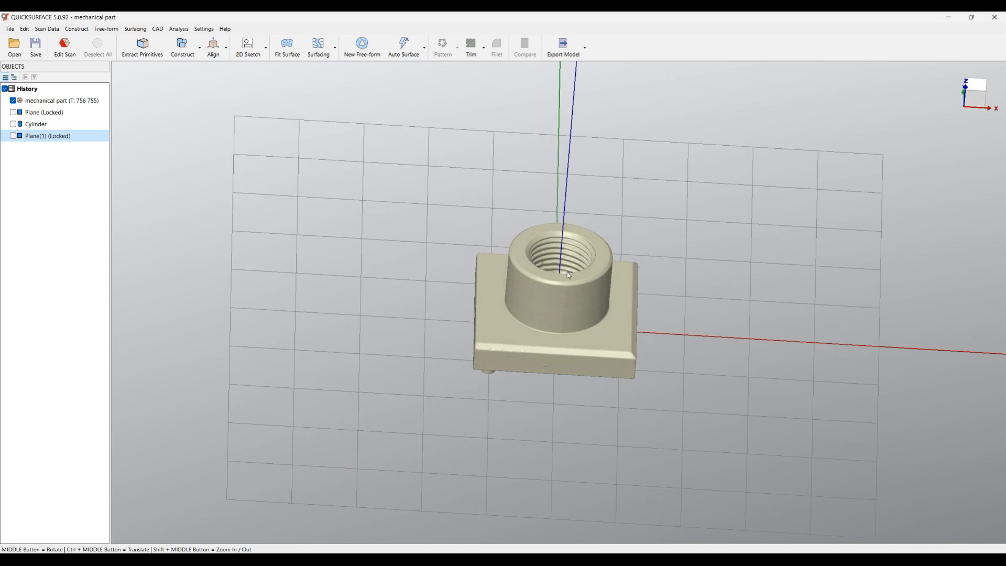
middle_drag(441, 365, 260, 329)
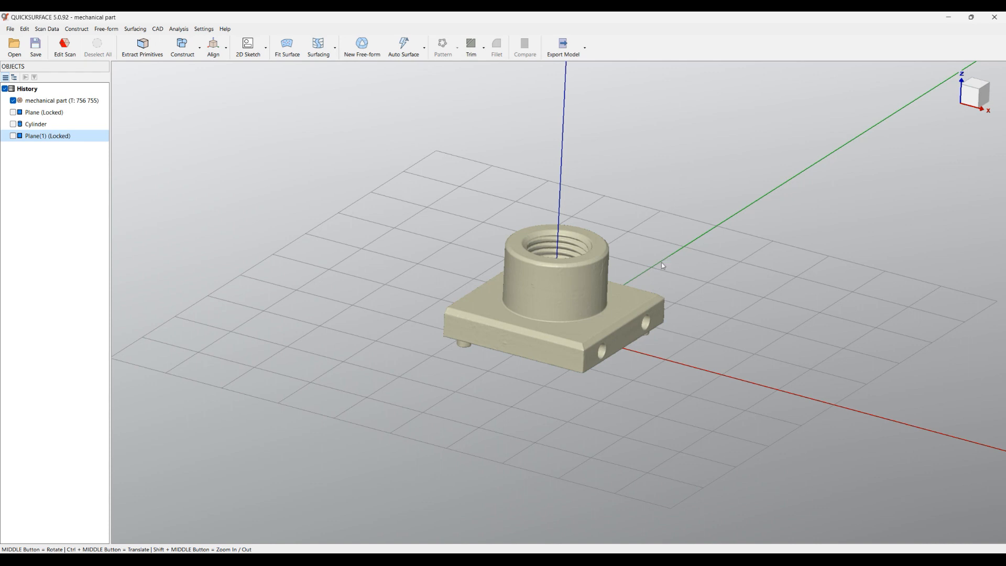
scroll(612, 363, up, 2)
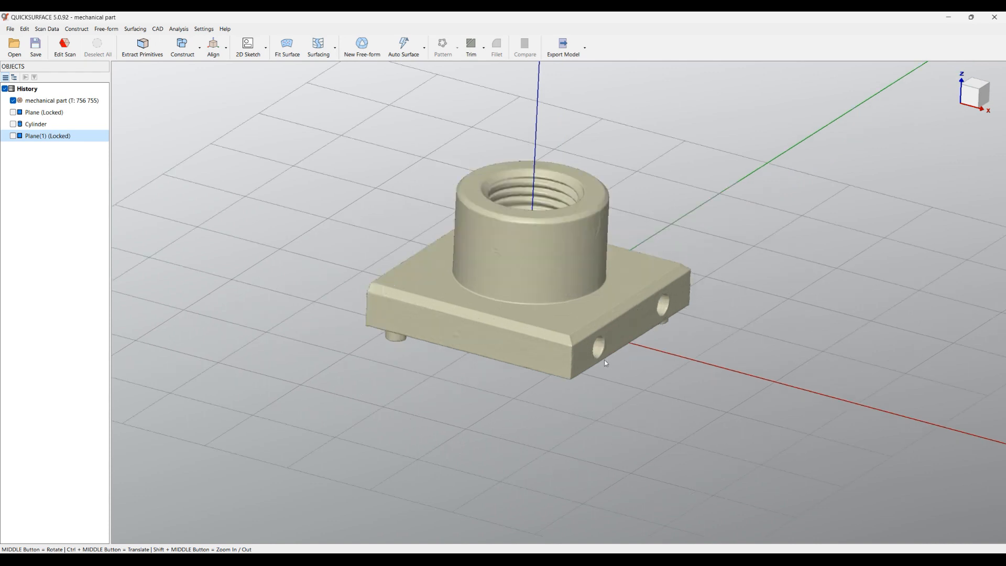
Start a 2D sketch for an extruded surface on OXY and raise its slicing plane to an offset of about 4.4 mm
click(248, 47)
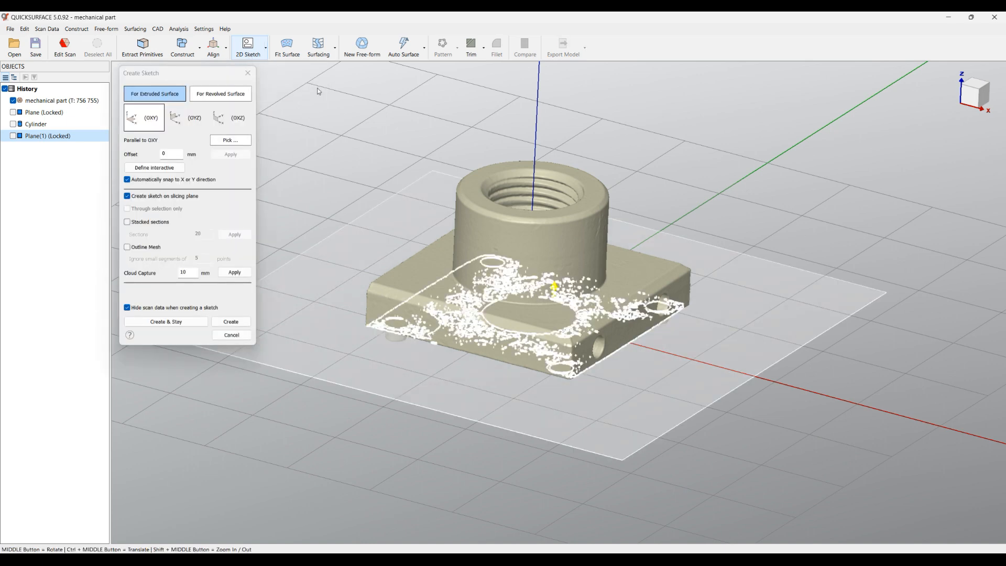
drag(605, 388, 608, 354)
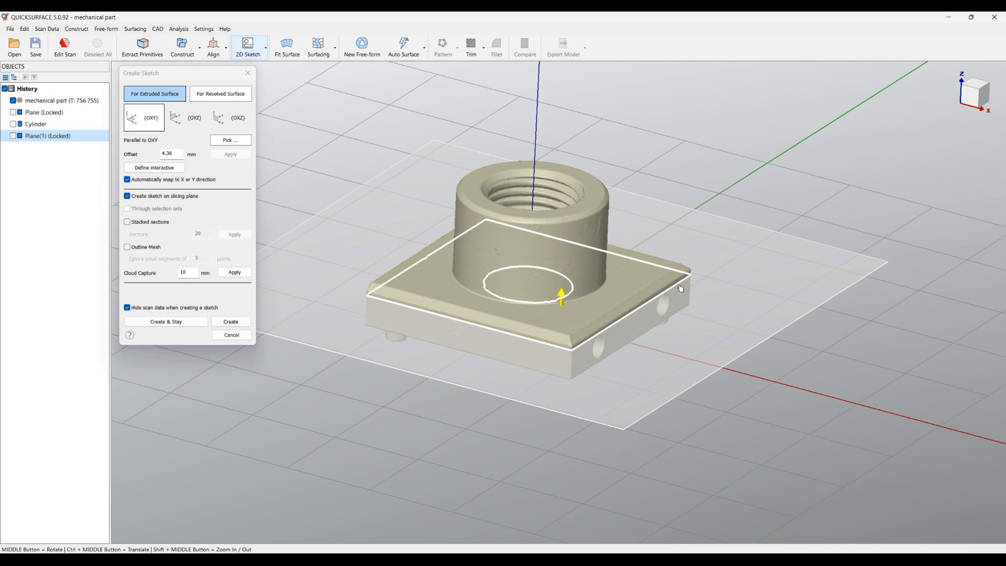
scroll(681, 286, up, 5)
scroll(705, 283, down, 5)
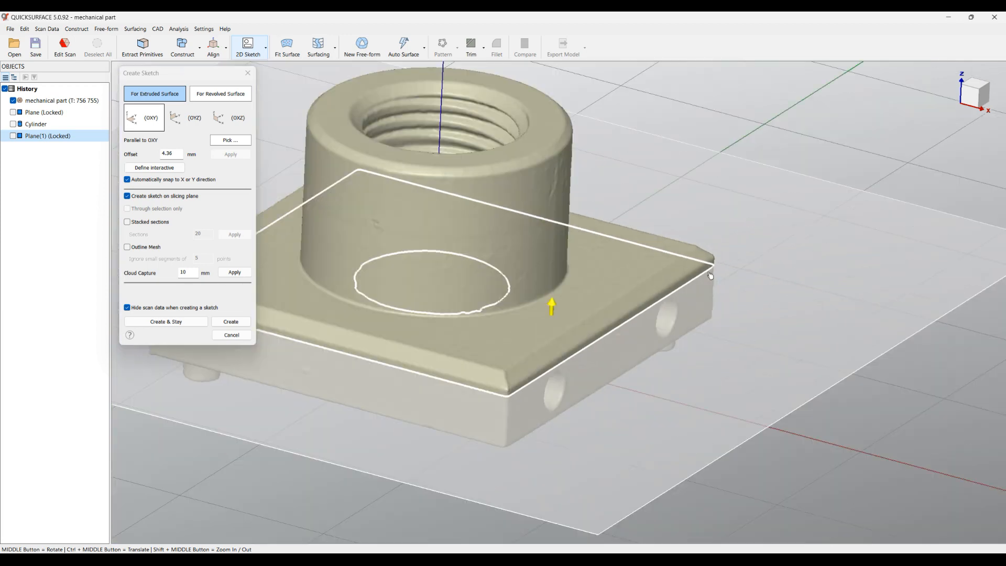
scroll(665, 252, down, 1)
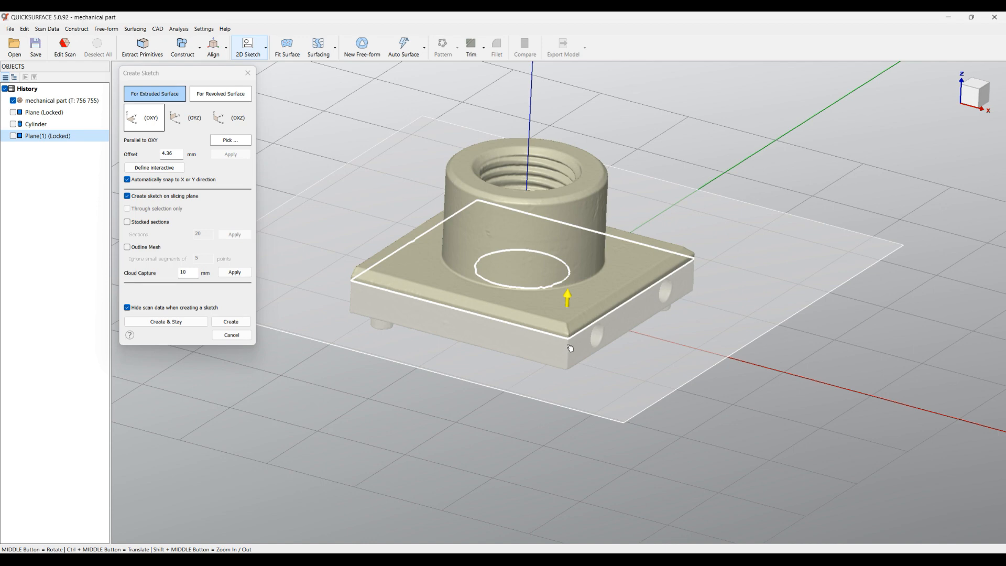
scroll(519, 353, up, 2)
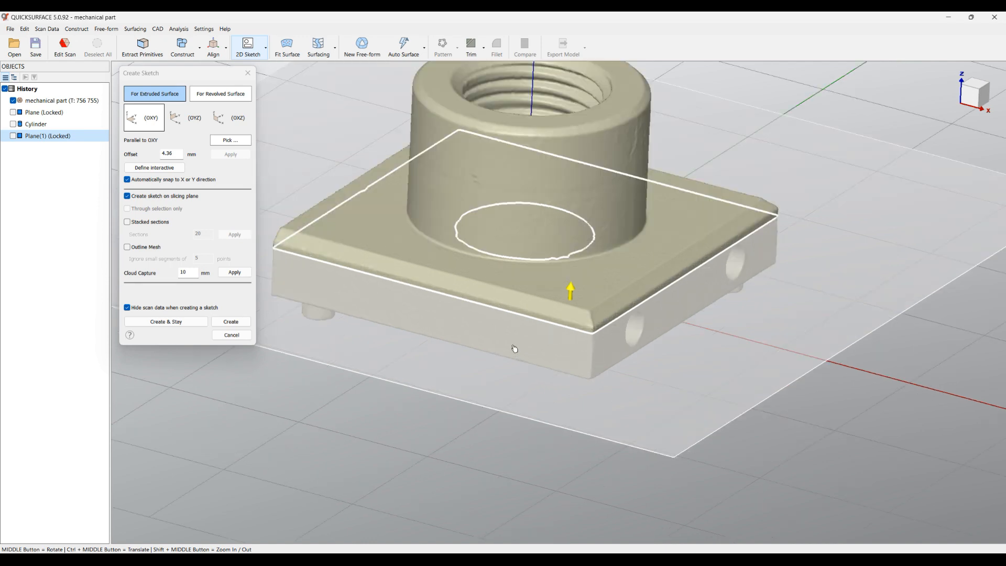
Disable creating the sketch on the slicing plane, adjust the section offset to about 4.5 mm above the side holes, and create the sketch
click(139, 198)
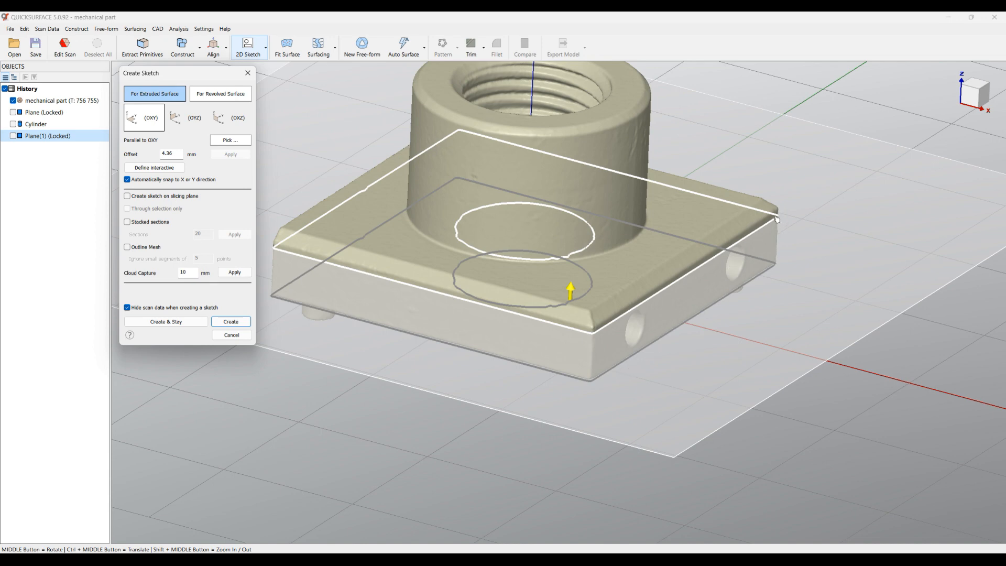
drag(780, 216, 781, 251)
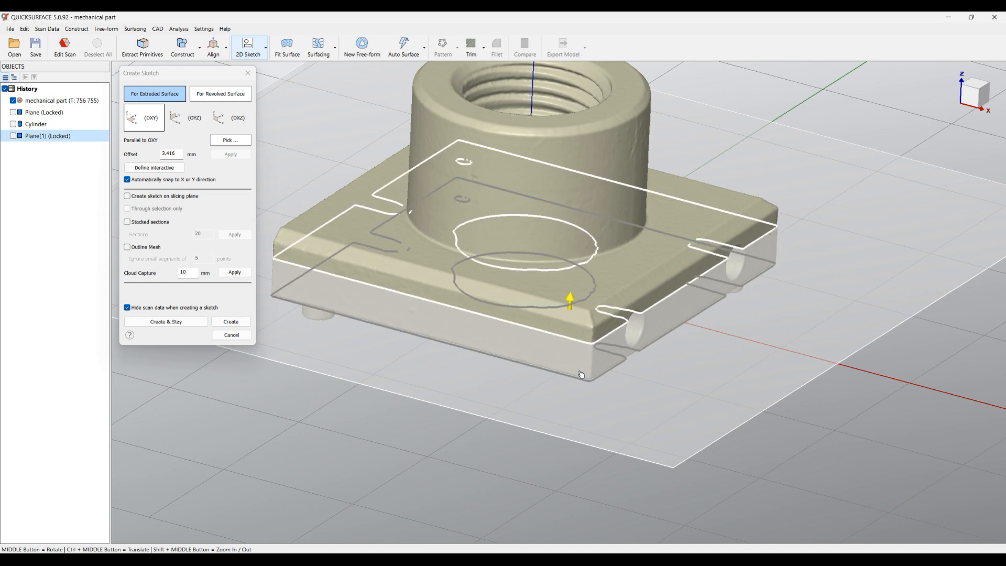
drag(614, 339, 617, 329)
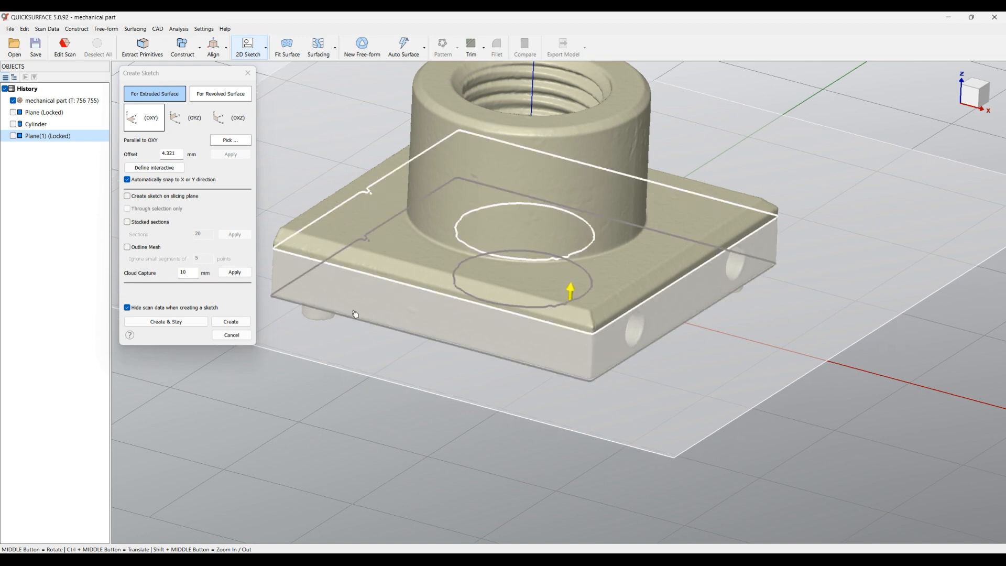
scroll(359, 184, up, 4)
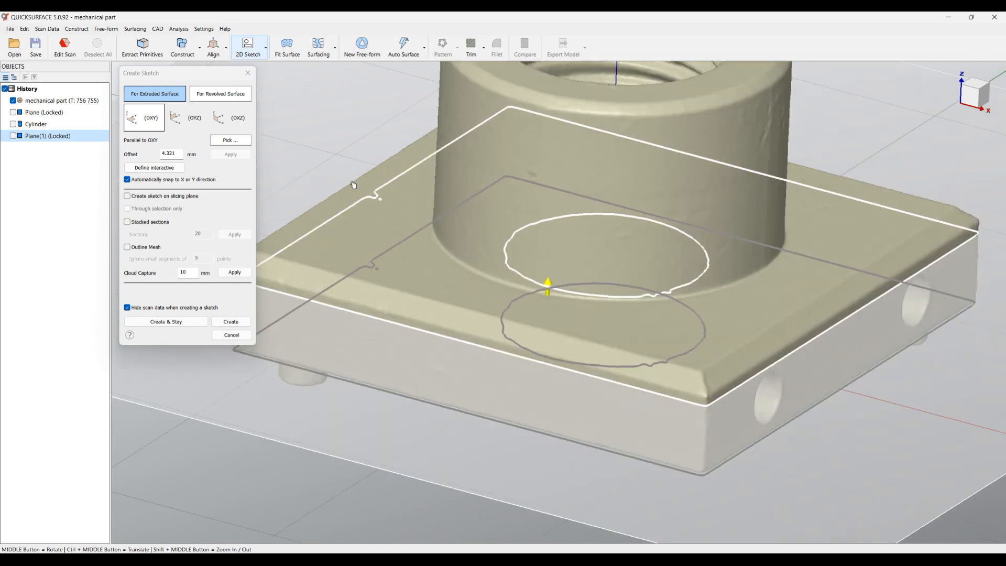
drag(380, 231, 382, 227)
scroll(426, 220, down, 3)
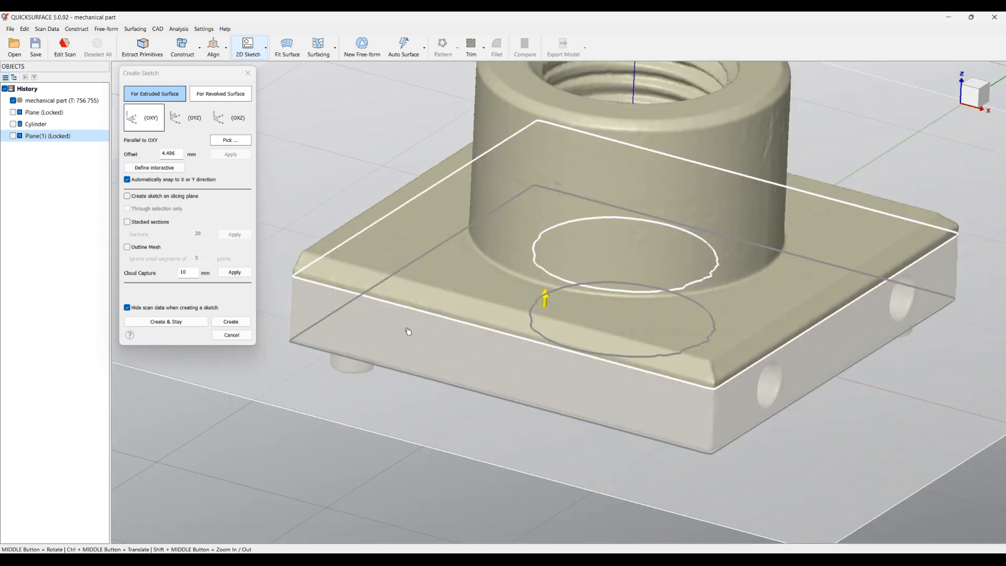
click(231, 322)
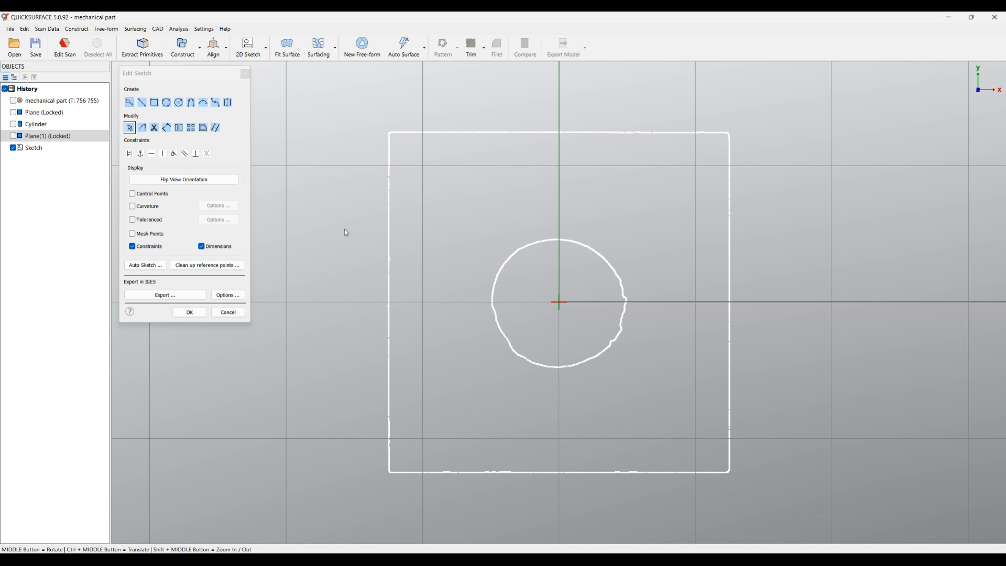
Fit a rectangle to the plate's outer section outline using a larger selection brush, and finish the sketch
click(133, 106)
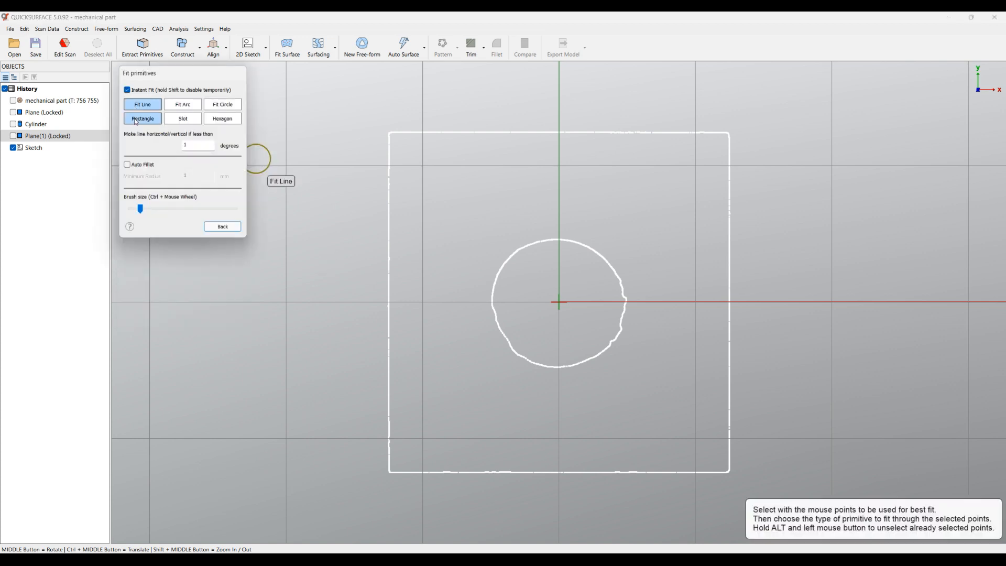
click(136, 121)
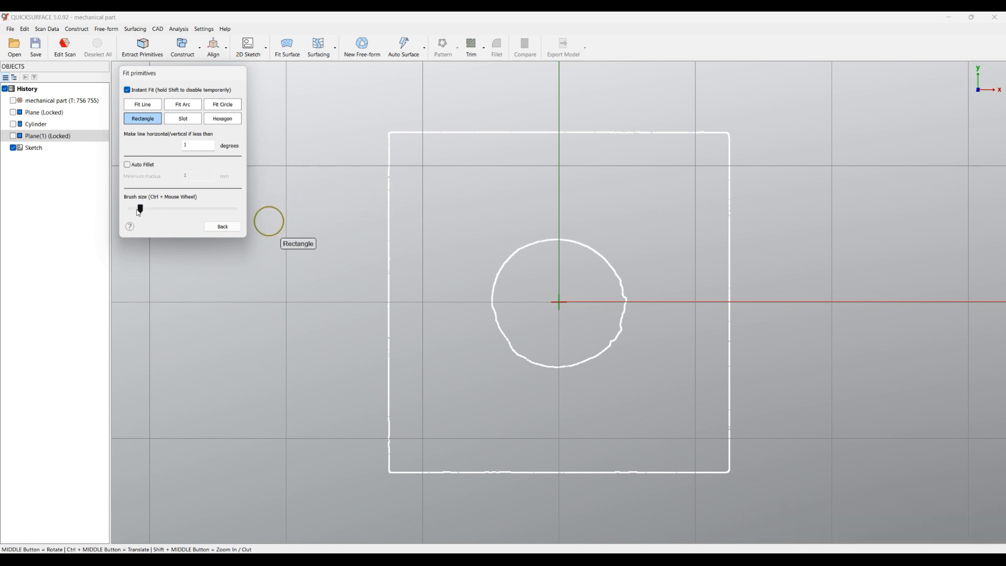
drag(141, 209, 153, 209)
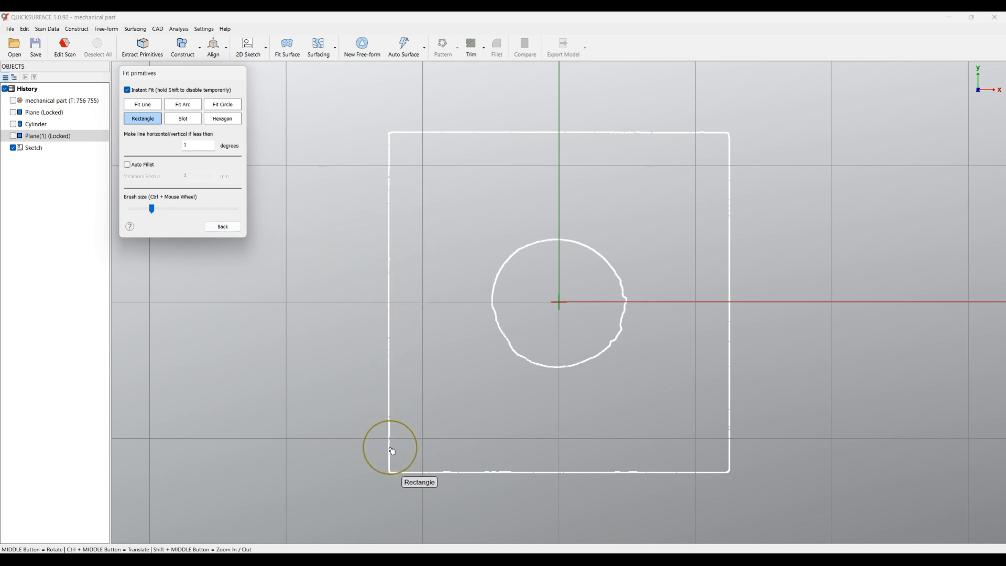
mouse_move(392, 451)
mouse_down()
mouse_move(403, 152)
mouse_move(710, 150)
mouse_move(730, 233)
mouse_move(726, 474)
mouse_move(591, 485)
mouse_move(401, 474)
mouse_up()
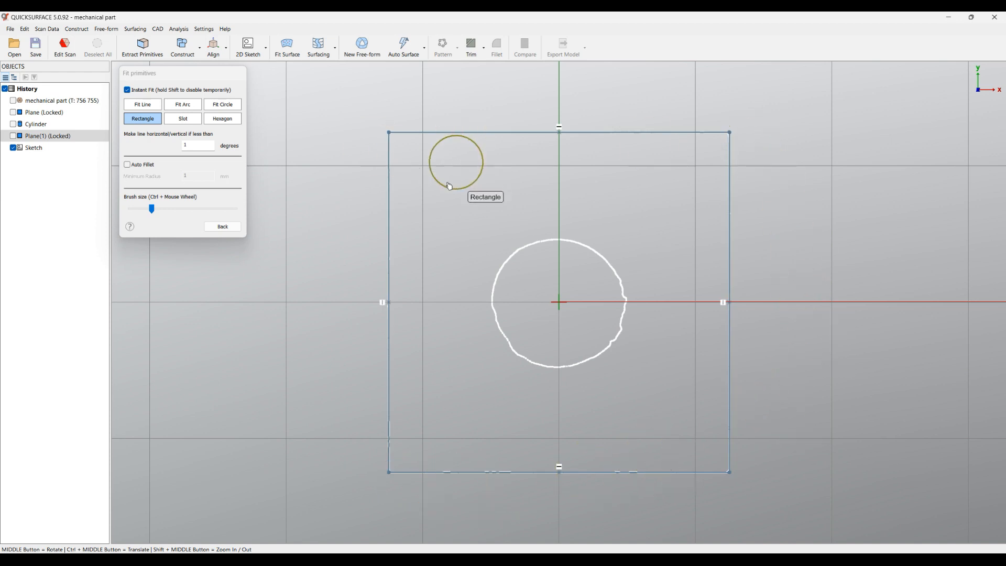
click(222, 228)
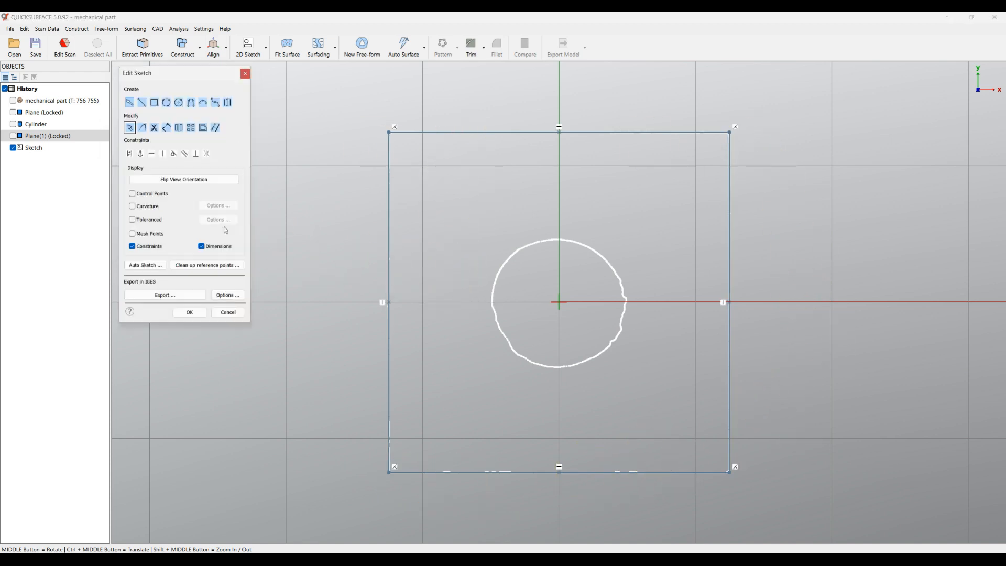
click(190, 313)
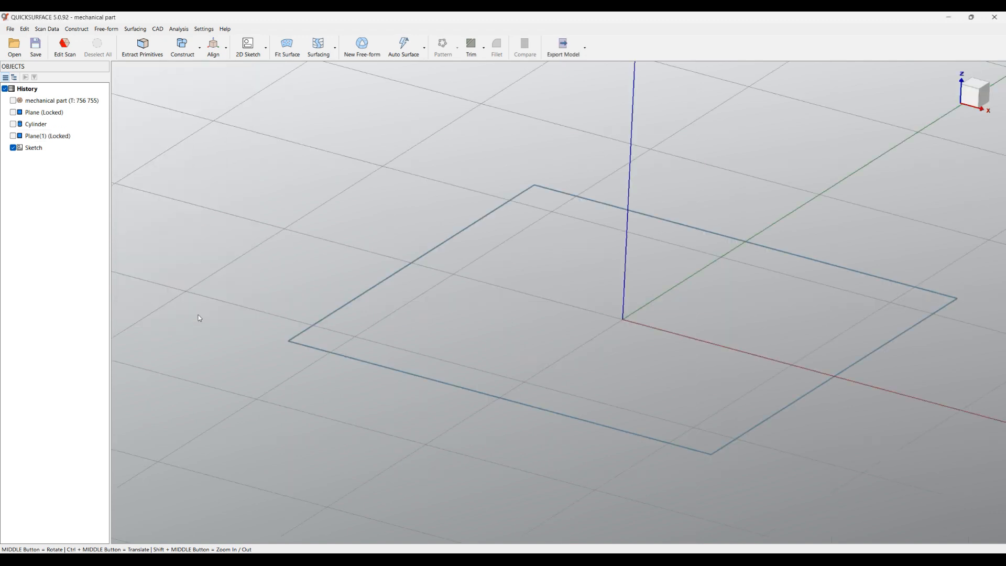
Extrude the rectangle as a new two-sided solid, show the scan mesh and lower Depth 1 to about 5.97 mm at the plate's upper face
middle_drag(531, 310, 535, 258)
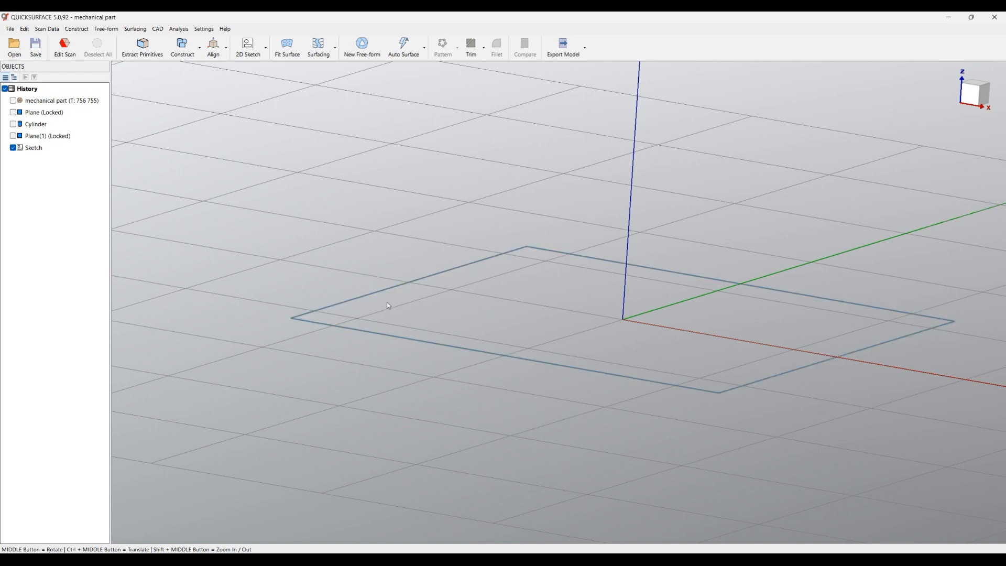
click(394, 340)
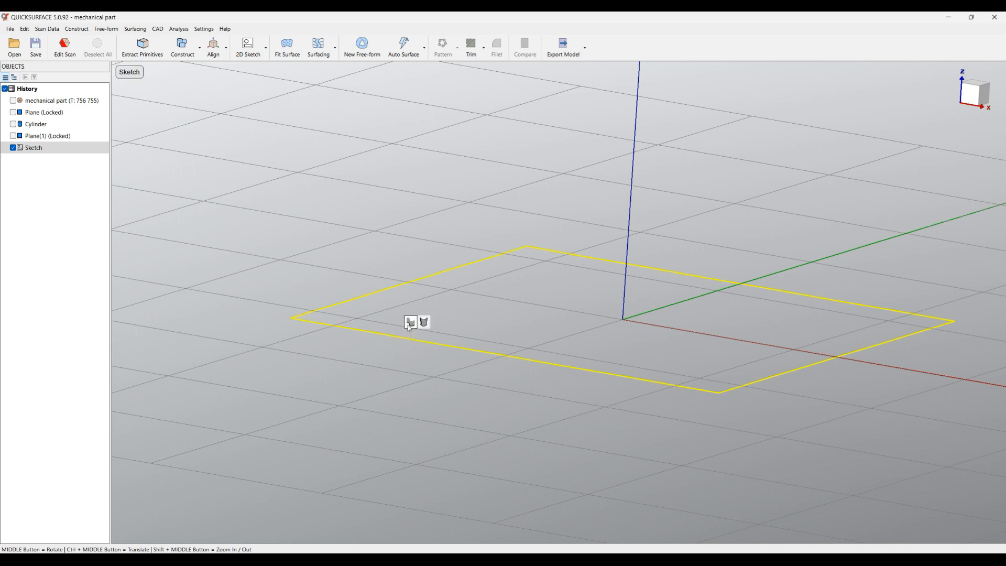
click(411, 322)
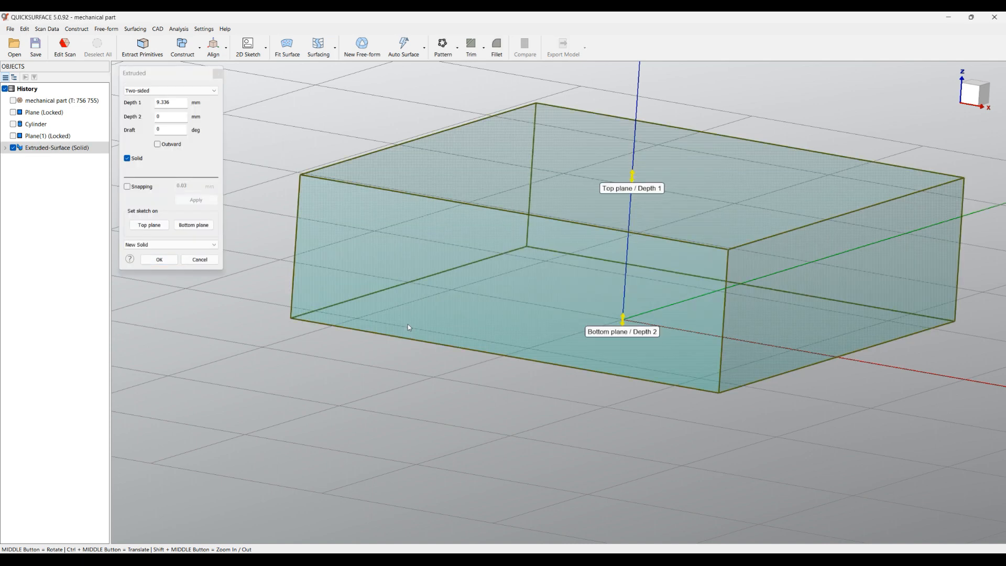
click(14, 100)
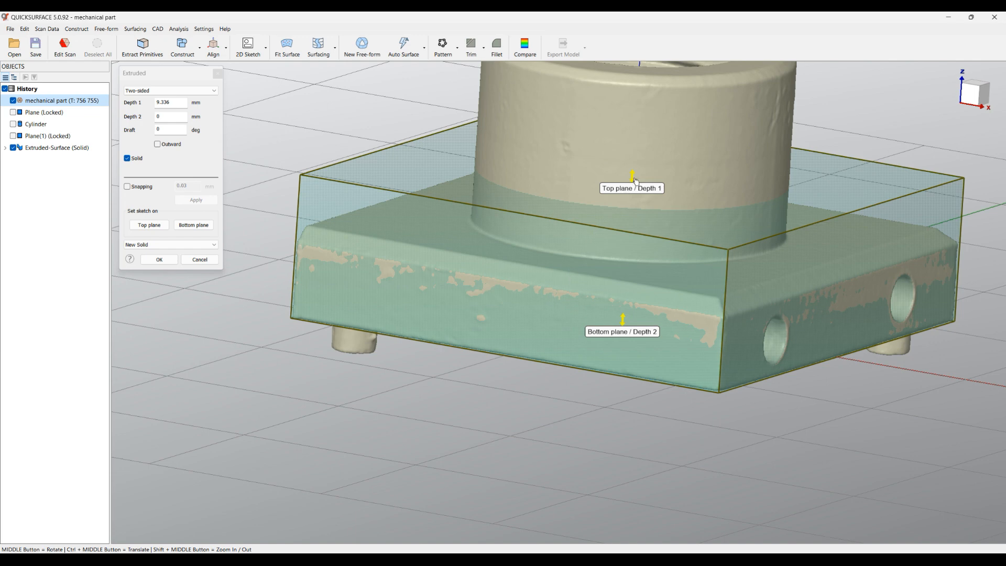
drag(633, 179, 629, 226)
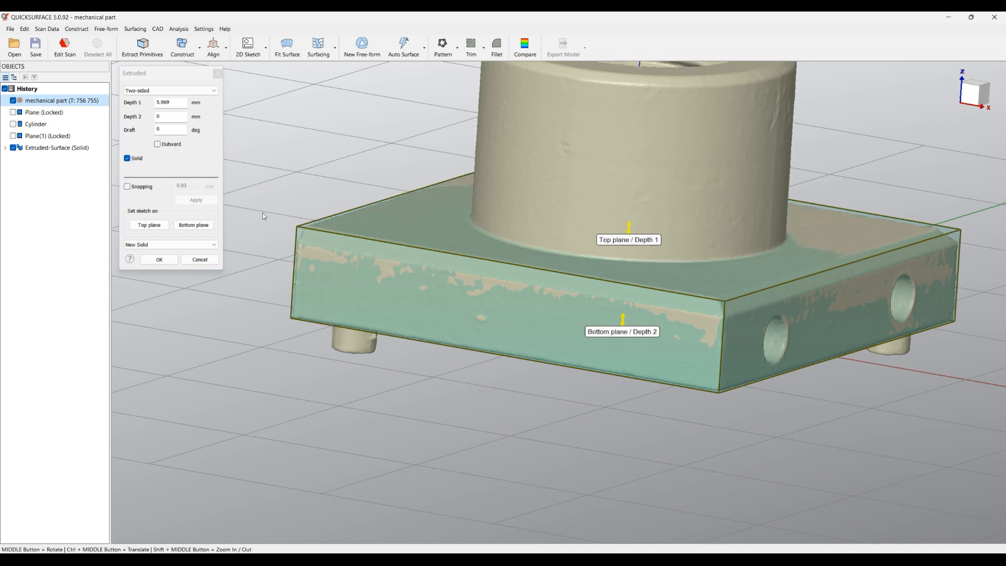
Enable snapping to the mesh at 0.03 mm, set Depth 1 to 5.95 mm, confirm the solid and compare it with the scan
click(151, 188)
drag(631, 231, 796, 262)
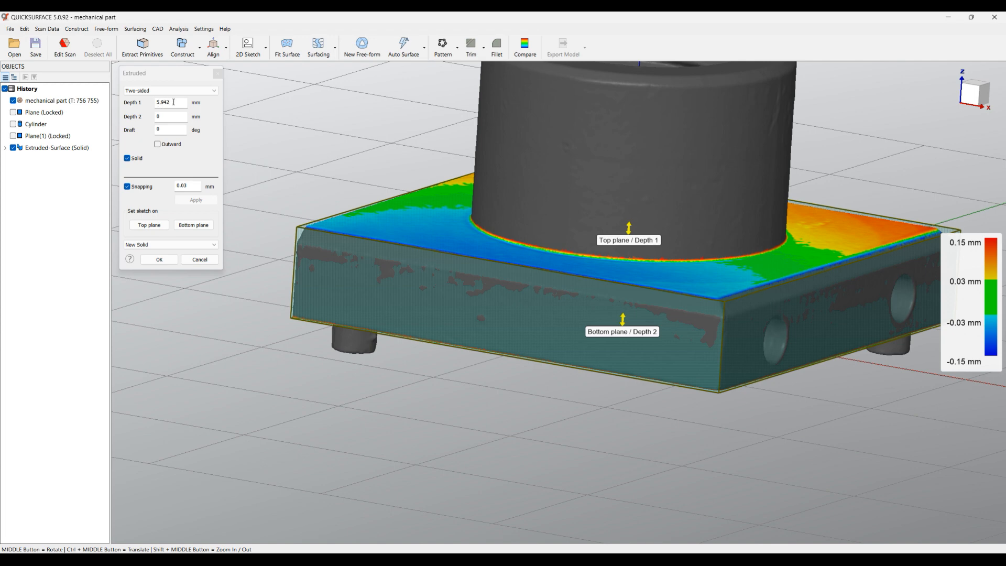
drag(165, 102, 192, 103)
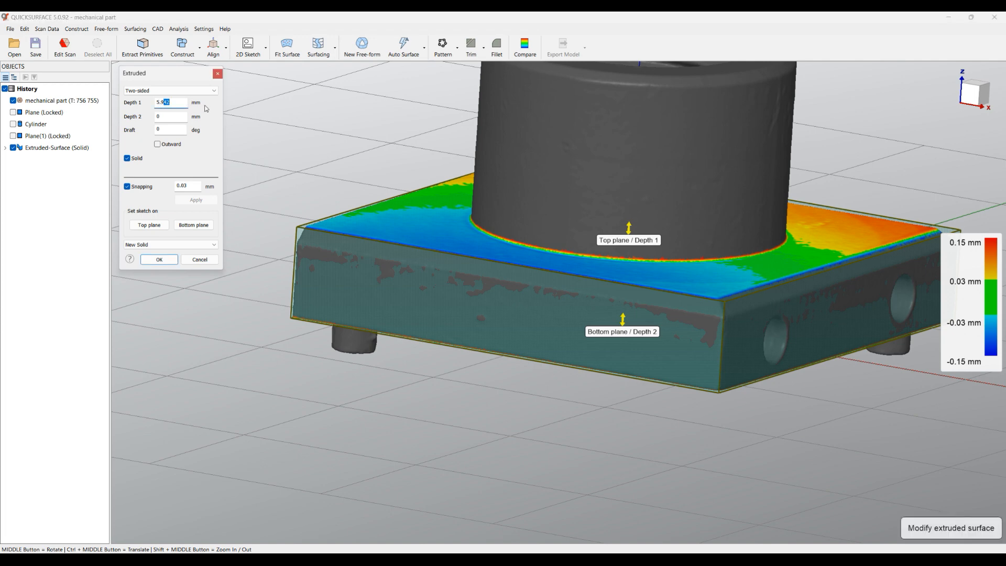
text(5)
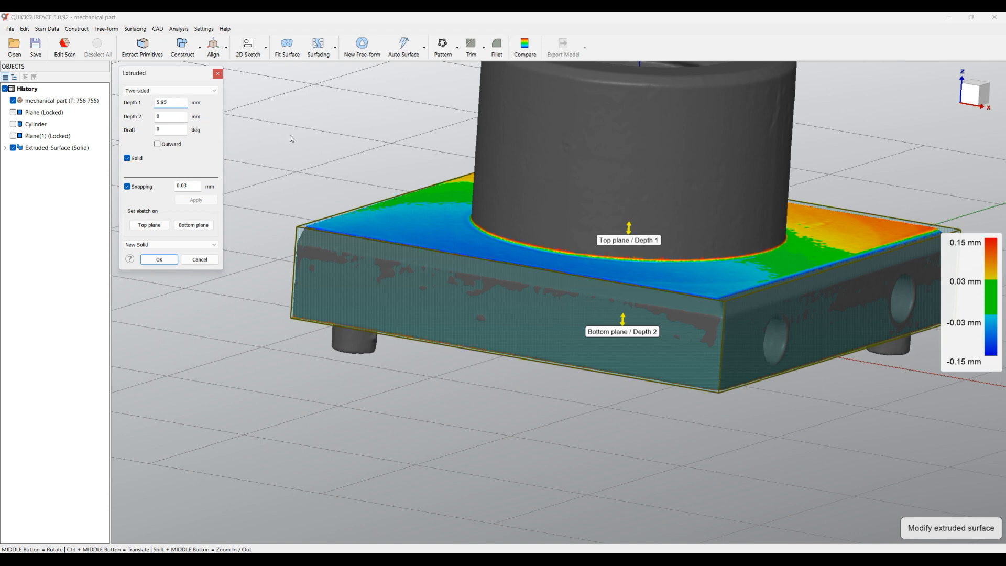
click(158, 260)
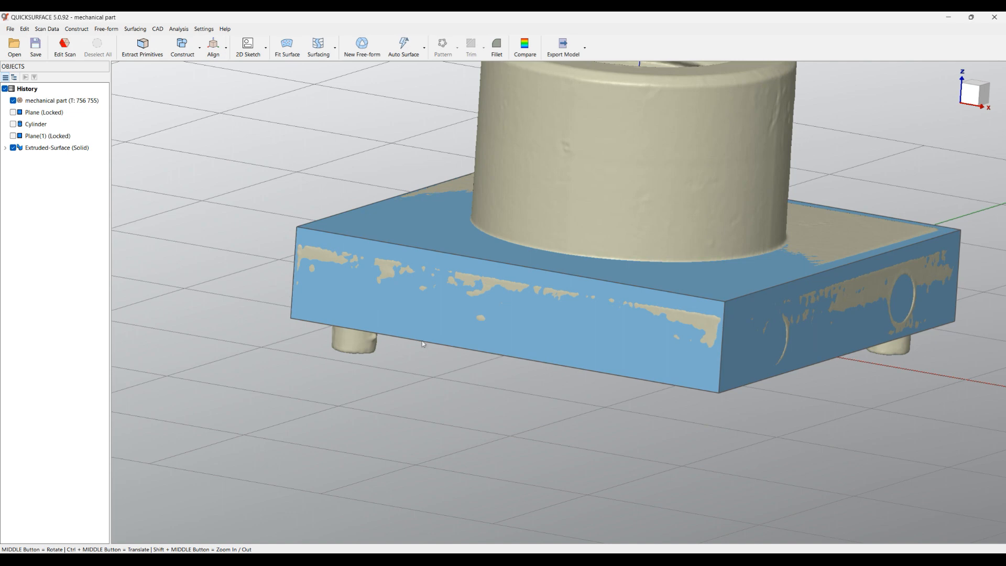
middle_drag(436, 367, 583, 330)
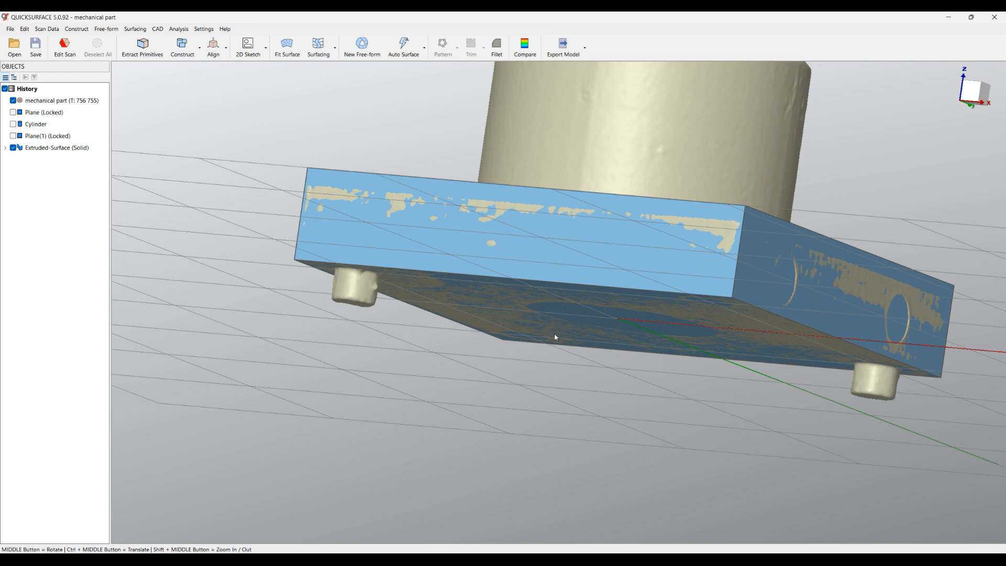
middle_drag(432, 313, 407, 411)
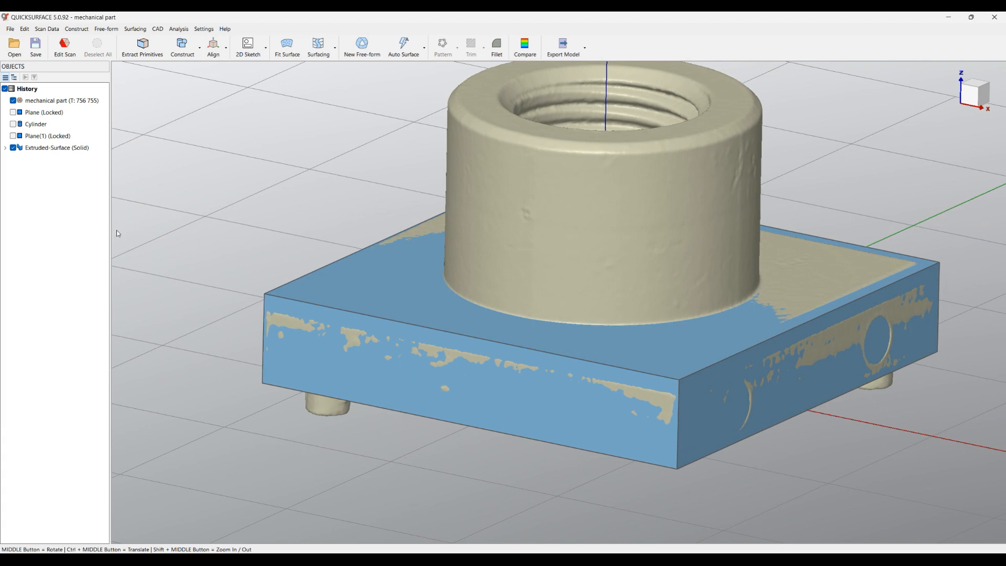
middle_drag(327, 488, 624, 491)
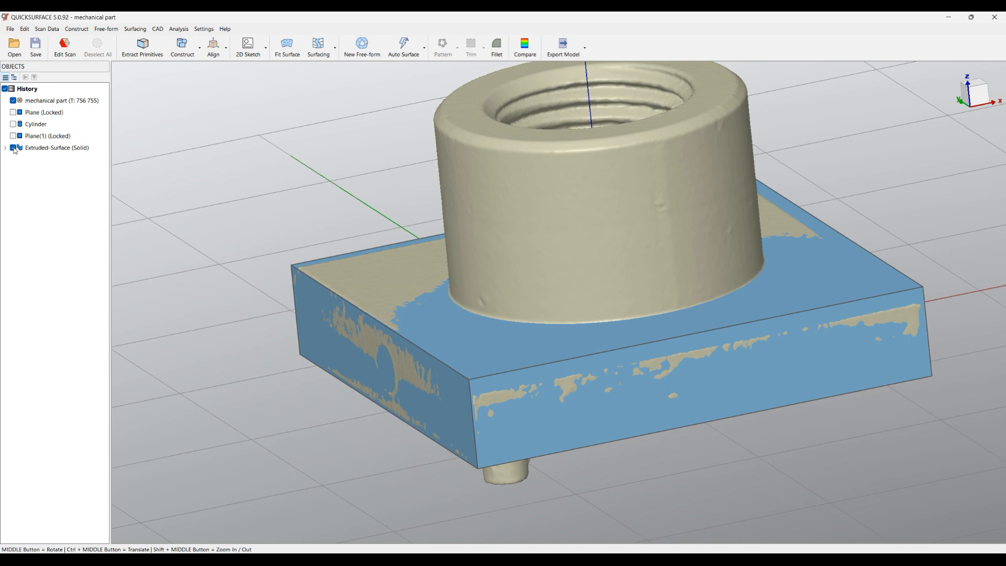
Hide the extruded plate solid to examine the upper edges of the scanned plate, and show the solid again
click(13, 147)
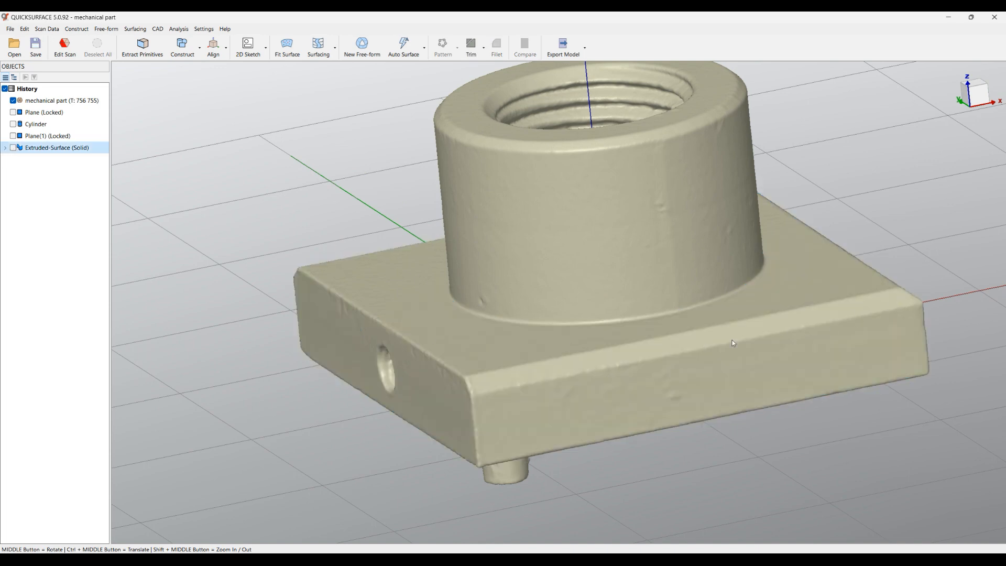
middle_drag(762, 409, 327, 424)
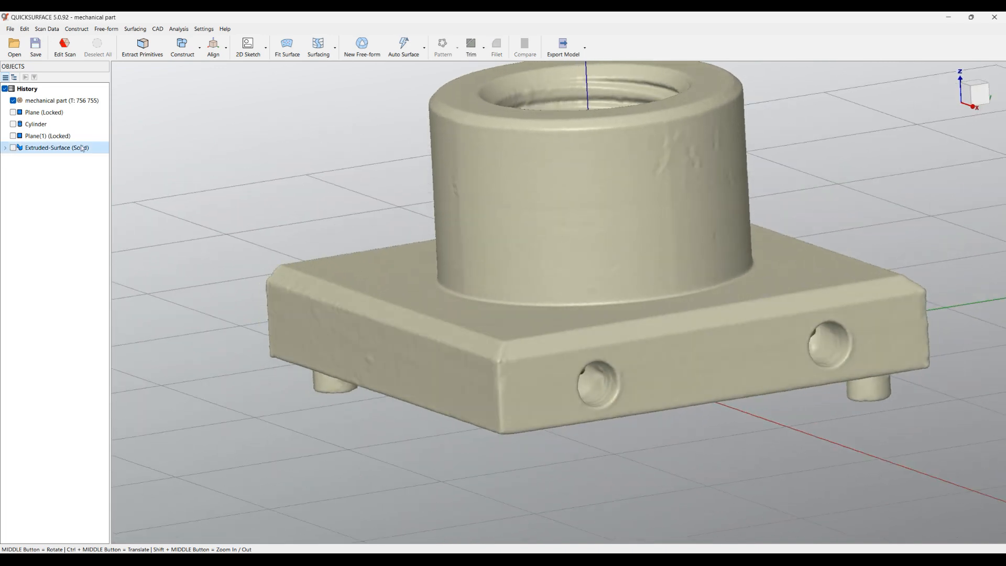
click(14, 147)
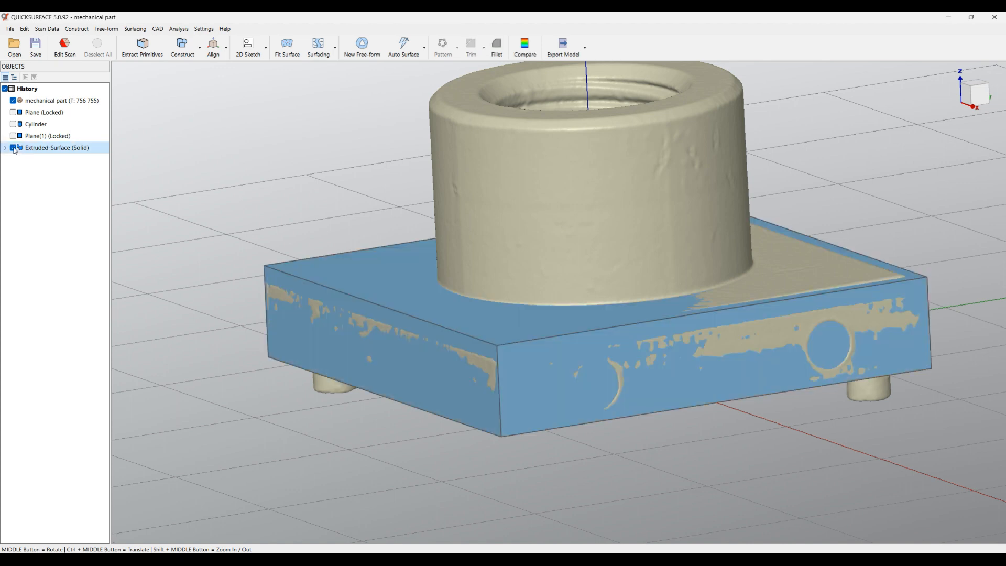
Start a fillet on the plate solid, select three edges of its upper face and change the type to Chamfer
click(518, 336)
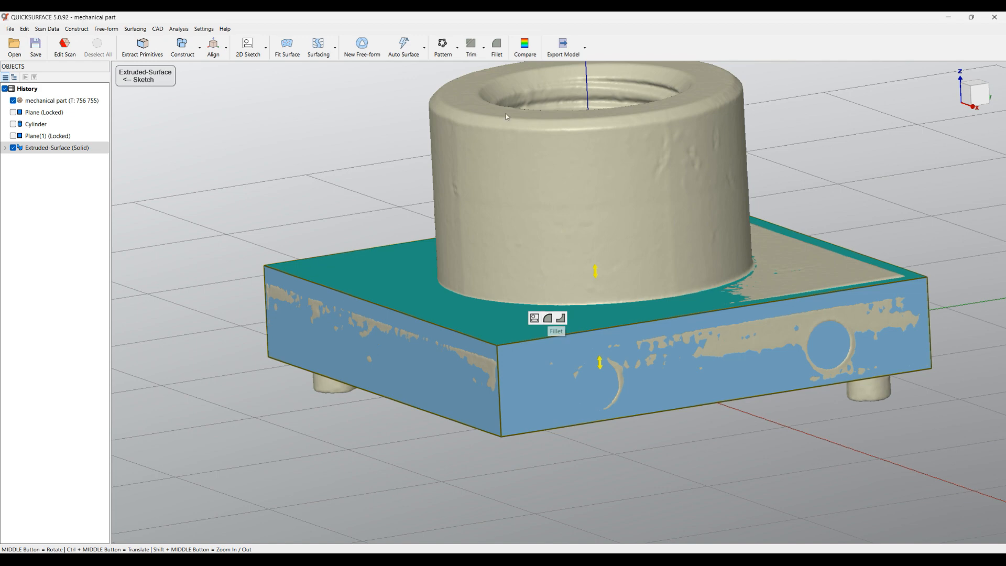
click(497, 46)
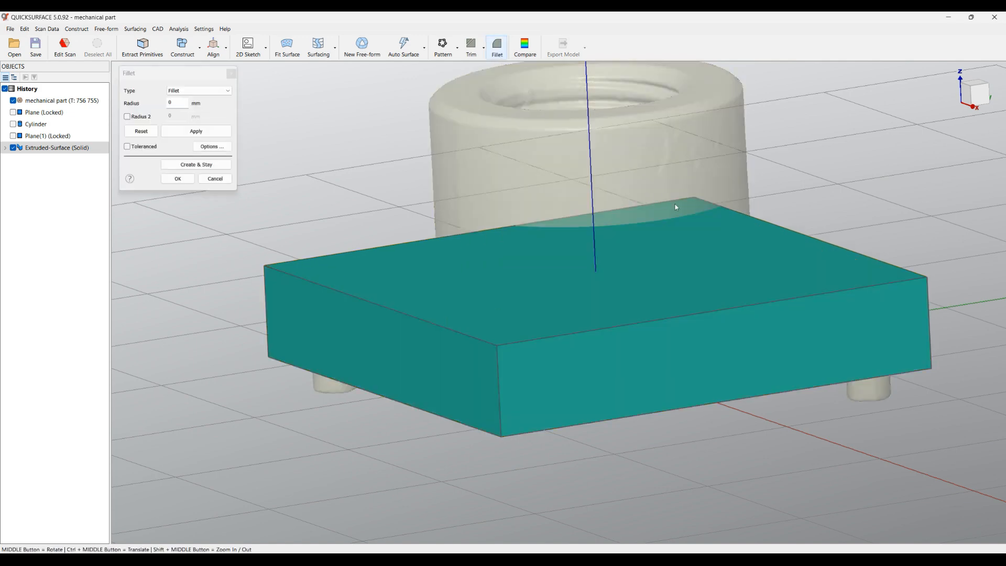
middle_drag(788, 195, 847, 185)
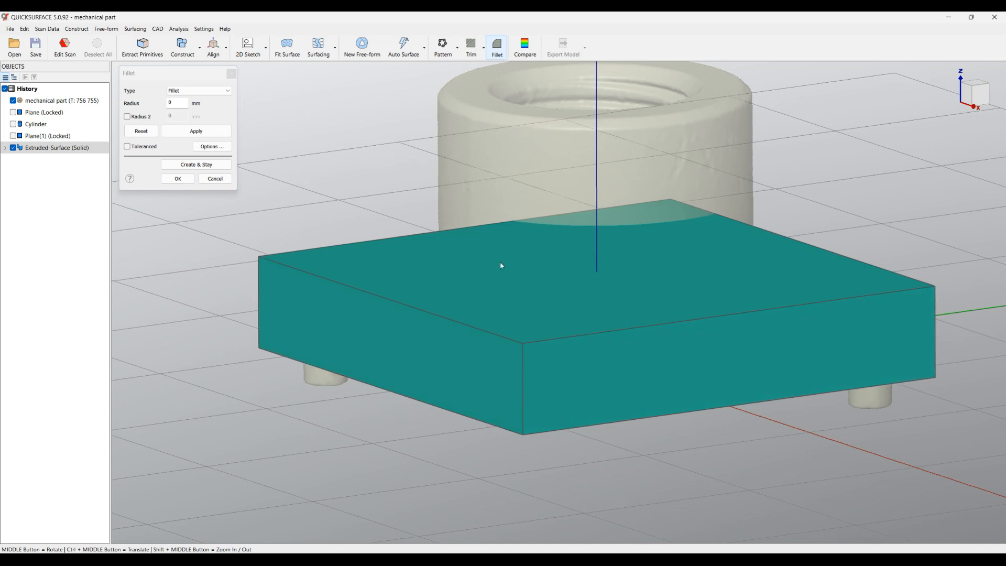
click(424, 314)
click(587, 336)
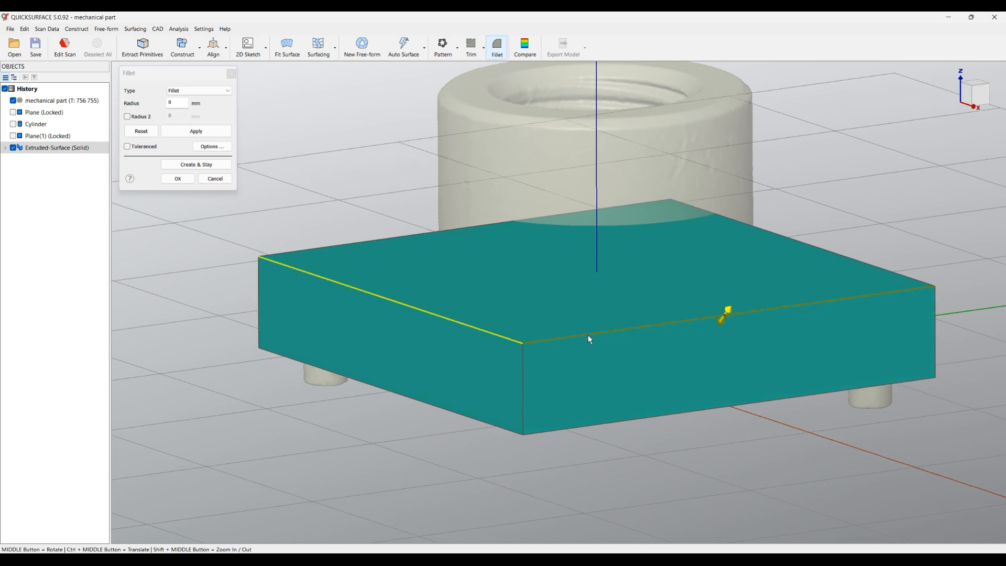
click(842, 257)
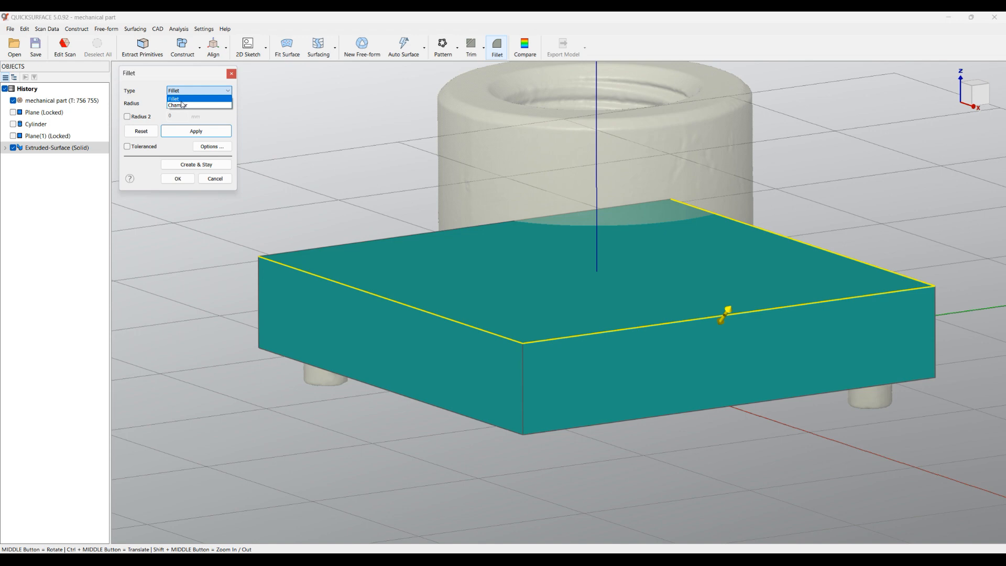
click(182, 104)
Enlarge the edge chamfer to about 1.05 mm and enable the toleranced deviation display against the scan
drag(727, 314, 722, 331)
middle_drag(720, 329, 742, 324)
scroll(901, 326, up, 3)
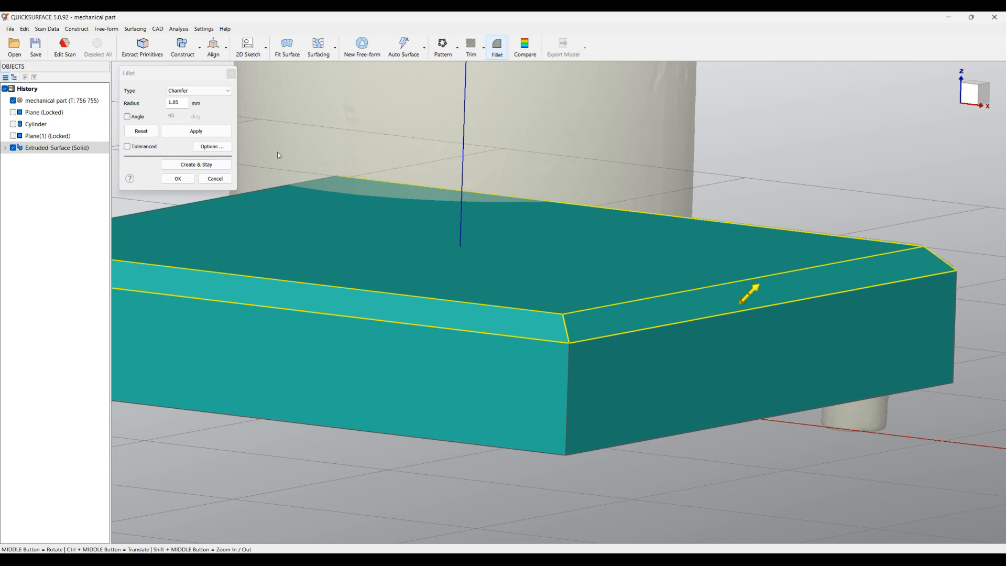
click(135, 148)
scroll(766, 292, up, 2)
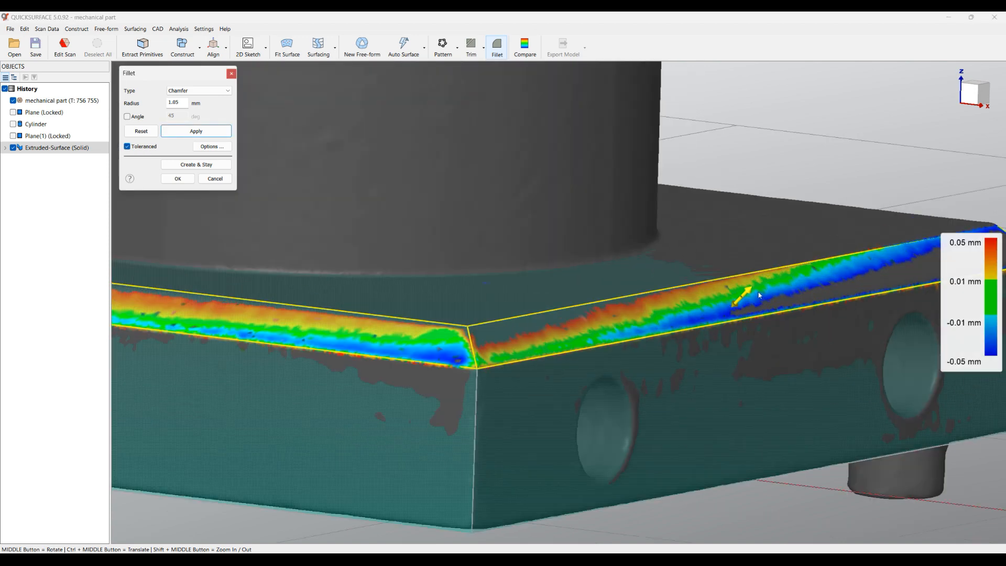
Fine-tune the chamfer against the deviation colours, set its radius to 1 mm and confirm it
mouse_move(752, 295)
mouse_down()
mouse_move(741, 306)
mouse_move(755, 297)
mouse_move(751, 304)
mouse_up()
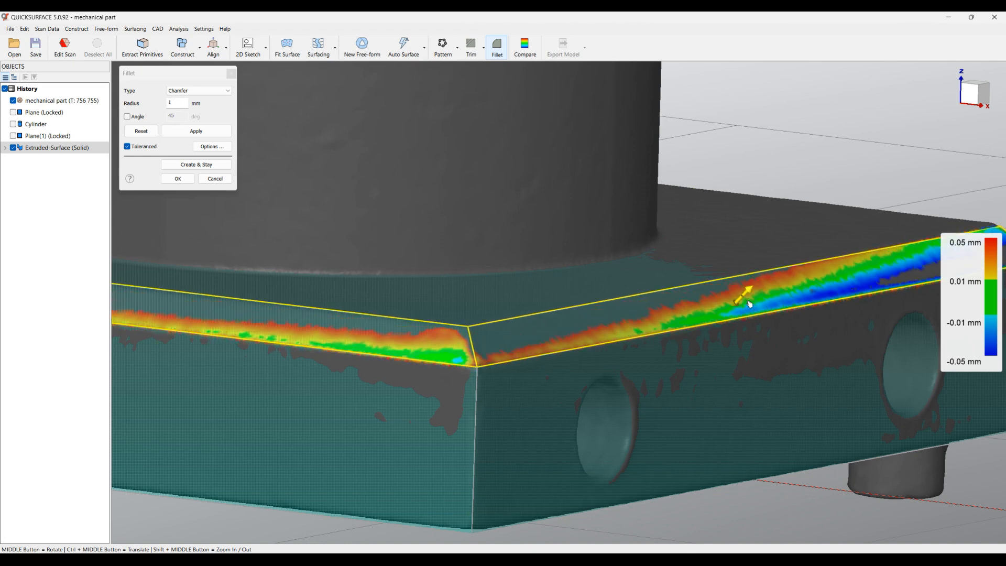
drag(750, 304, 748, 304)
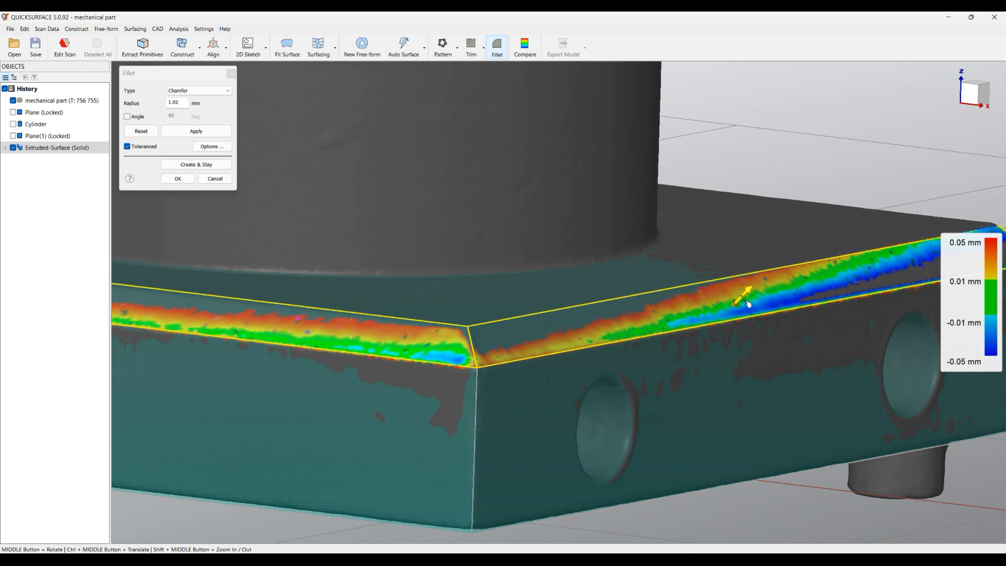
double_click(748, 304)
click(181, 104)
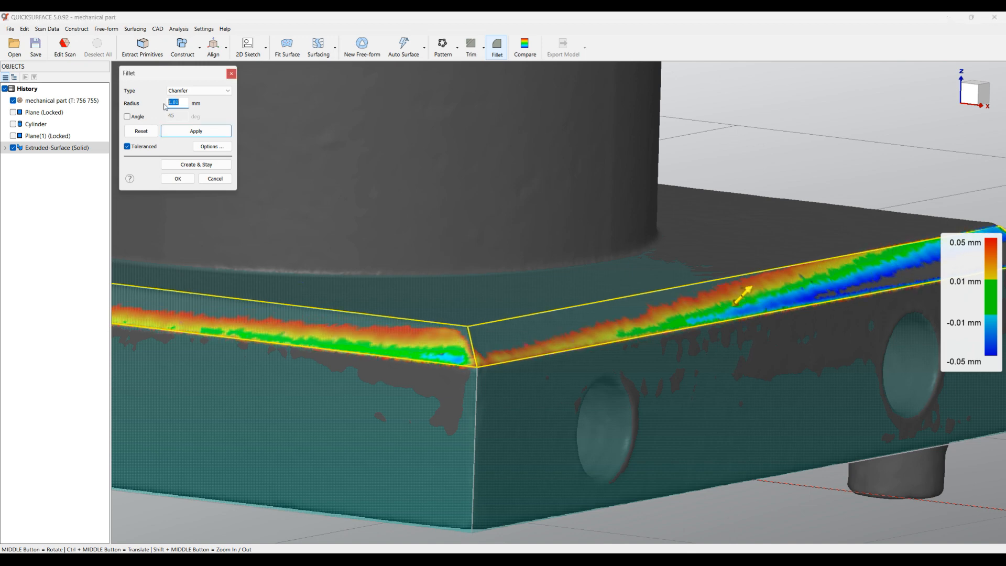
text(1)
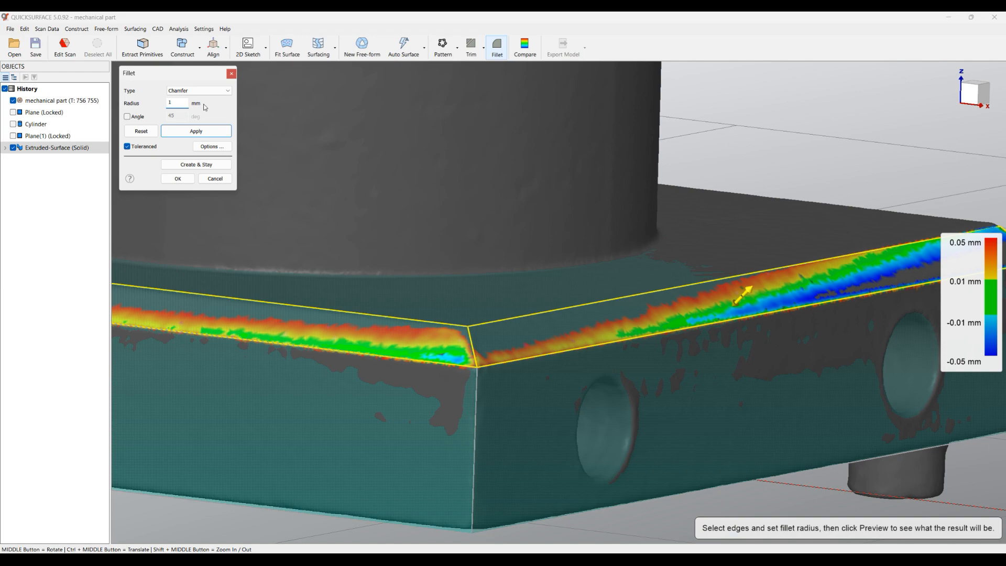
scroll(565, 234, down, 5)
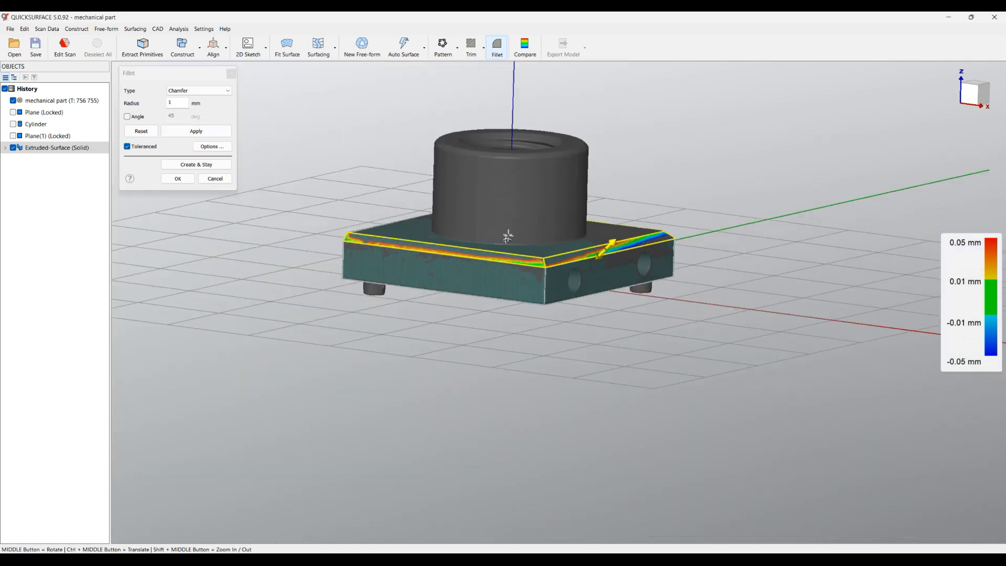
click(178, 178)
Create a sketch from a section through the two pins, offset 1.448 mm from the plate's underside, and start fitting primitives
middle_drag(380, 217, 462, 159)
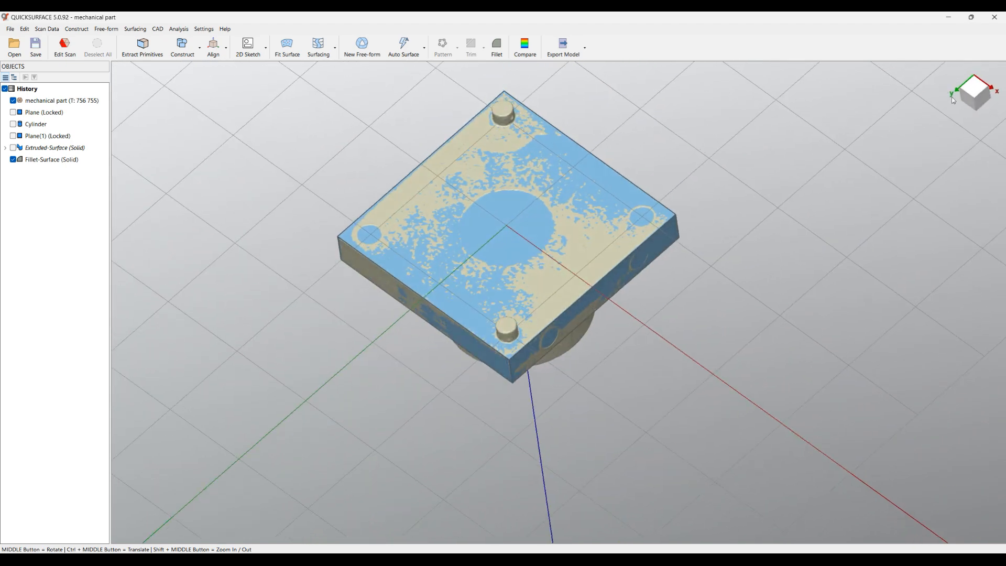
mouse_move(953, 100)
click(959, 224)
middle_drag(521, 267, 508, 147)
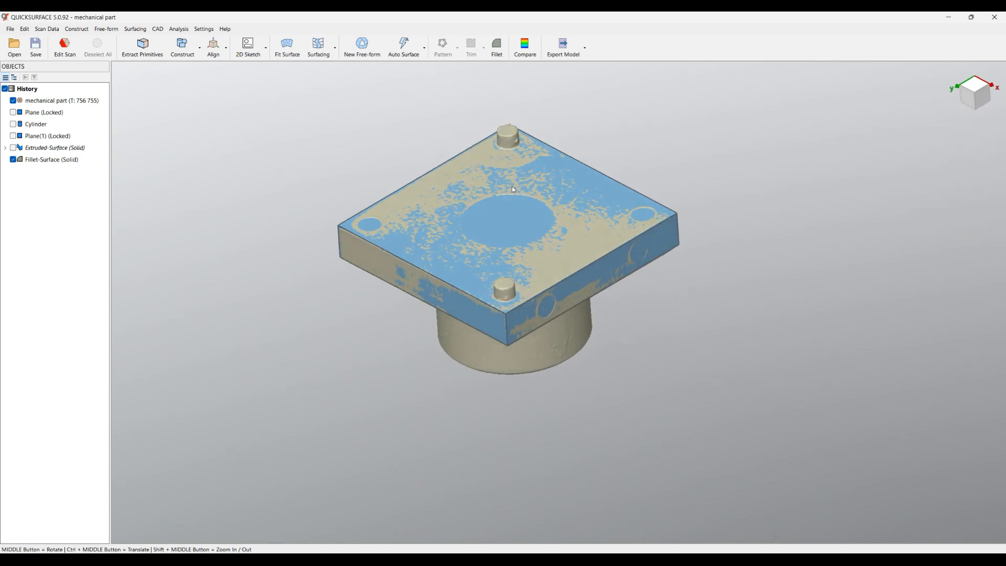
scroll(519, 184, up, 3)
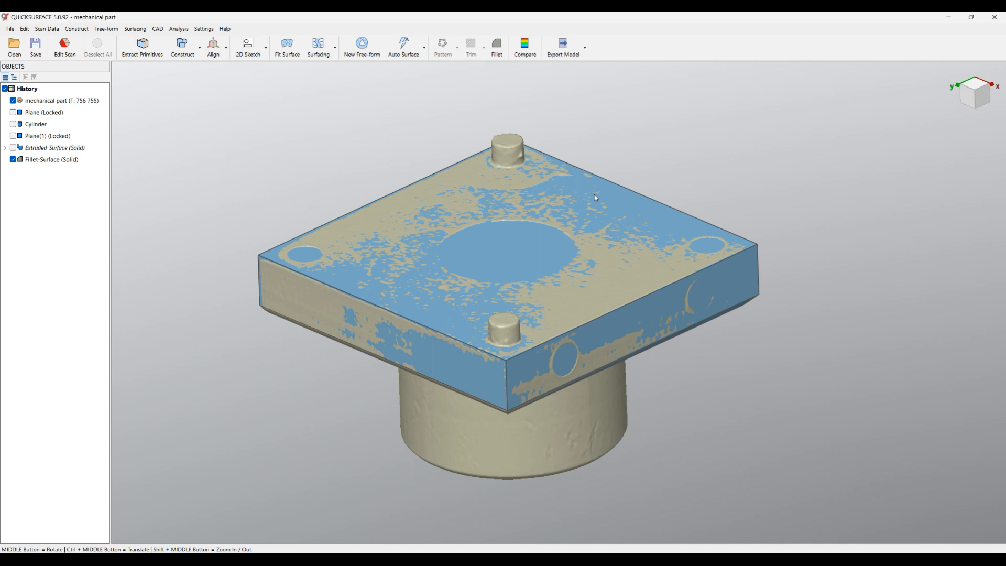
click(586, 219)
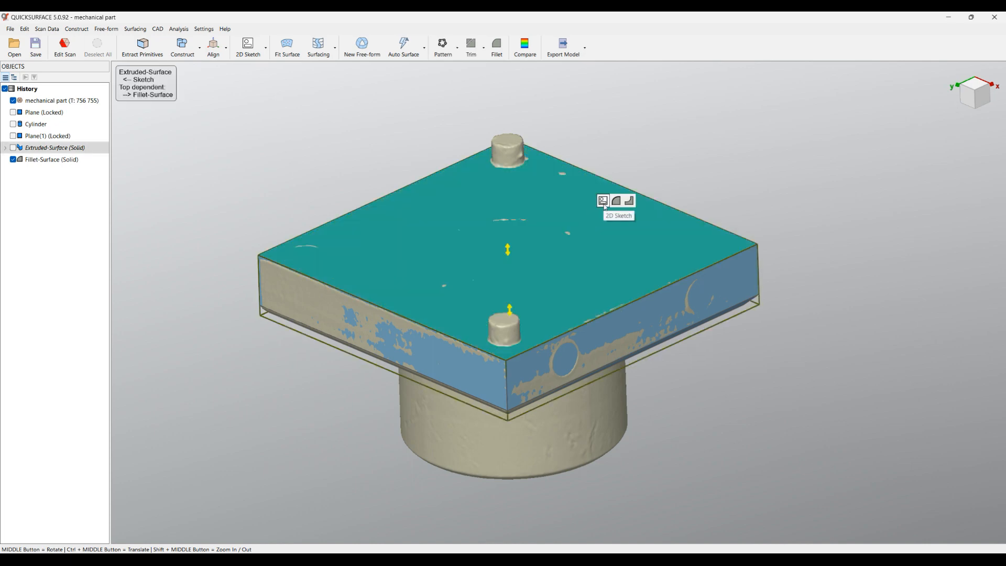
click(603, 201)
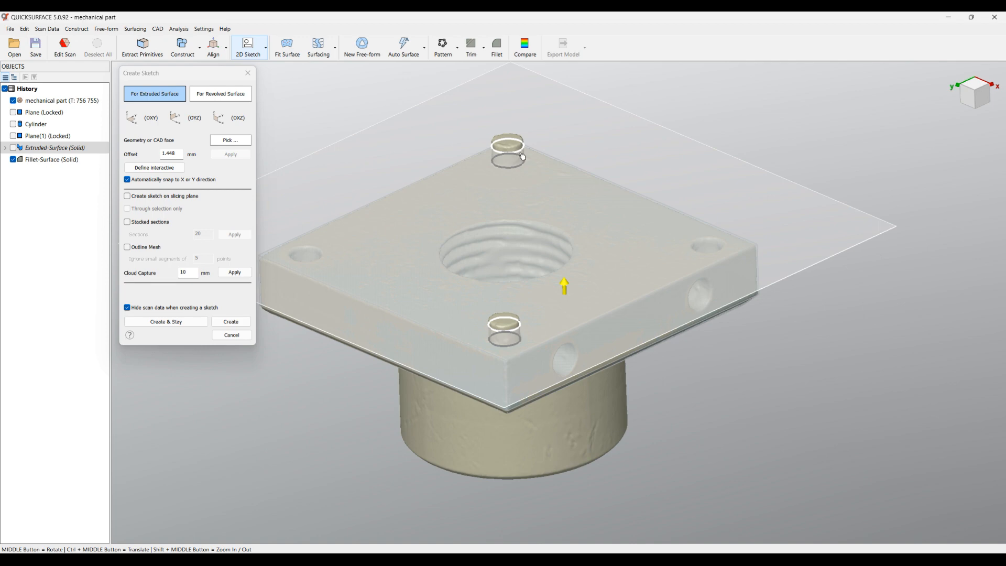
scroll(495, 335, up, 5)
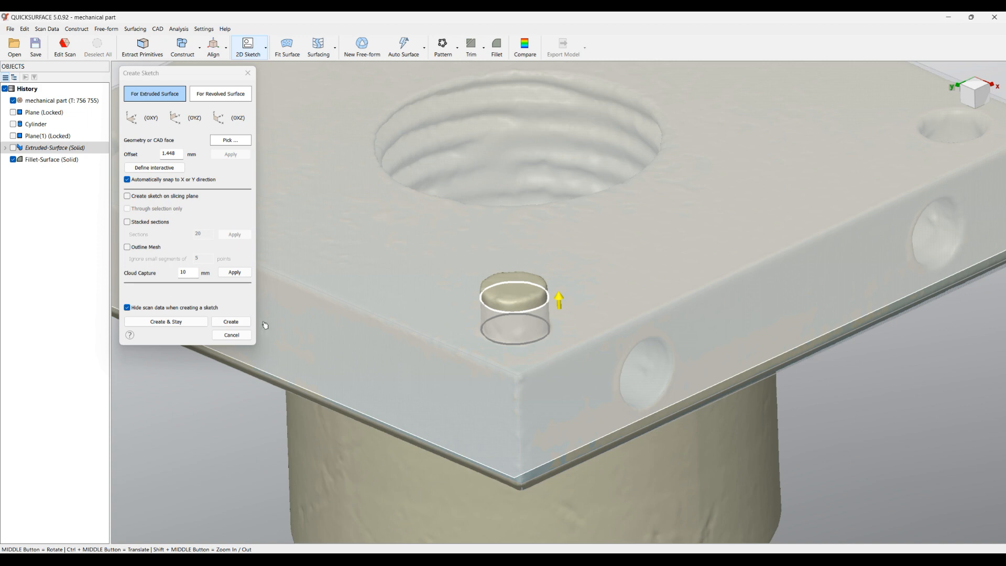
click(231, 322)
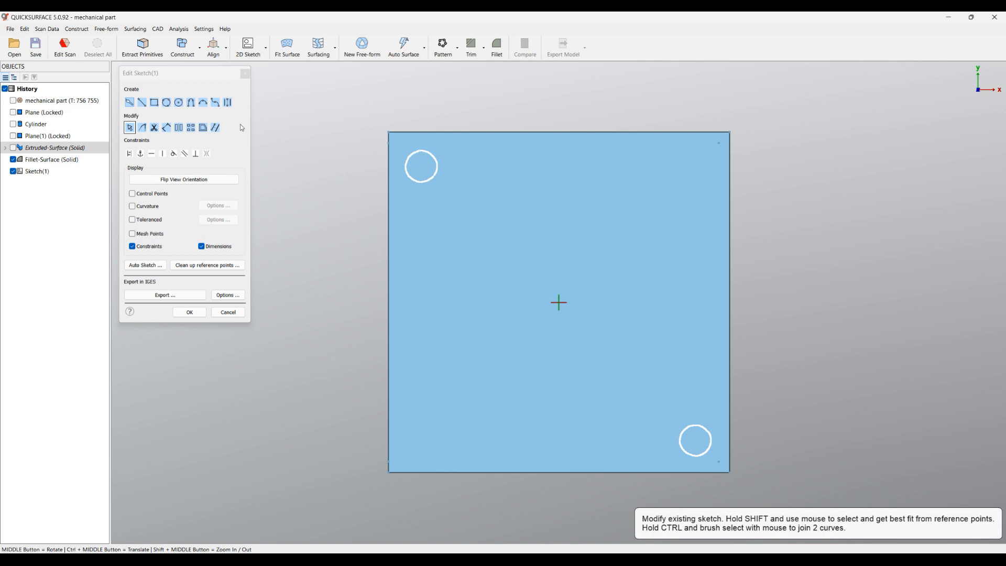
click(129, 103)
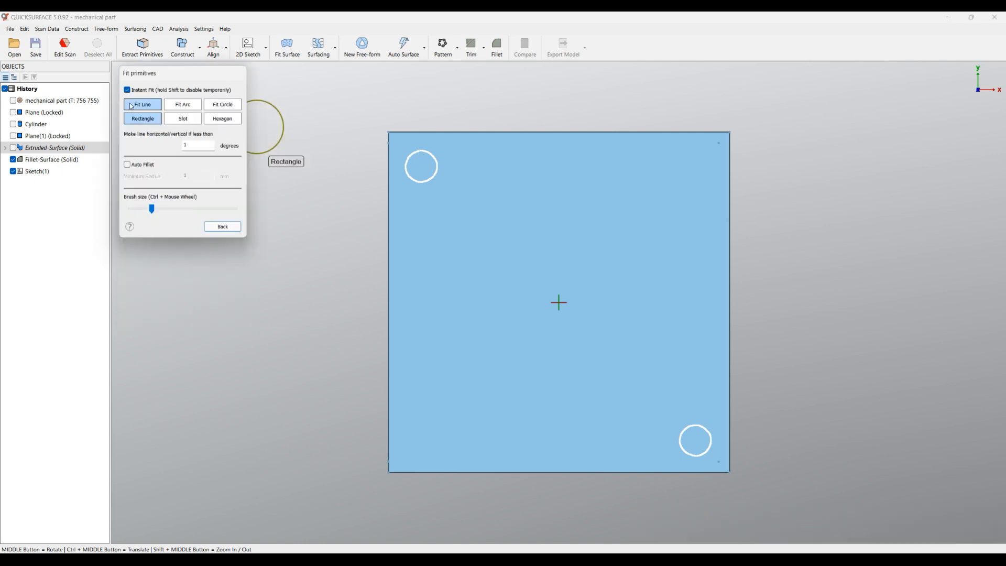
click(422, 172)
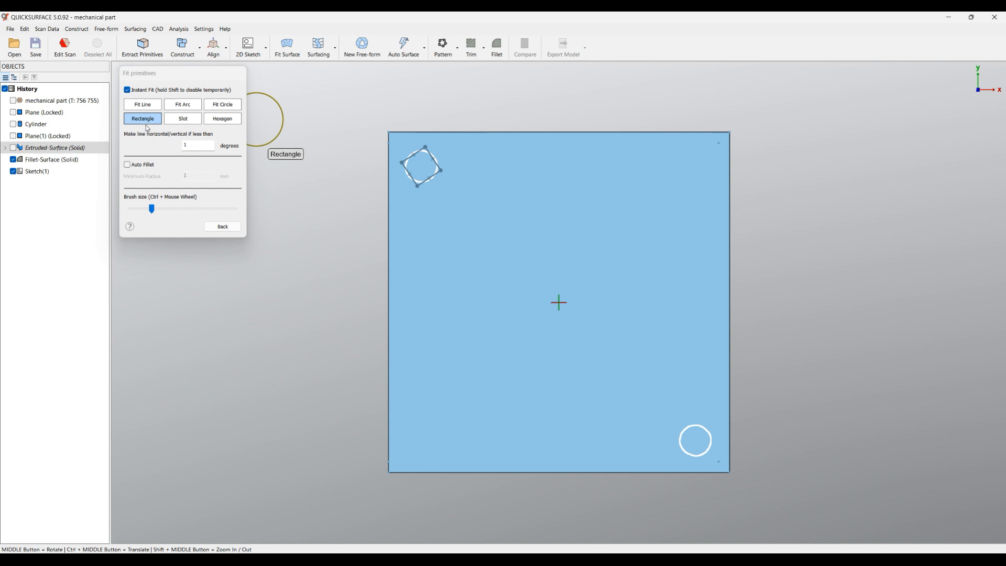
click(25, 29)
click(35, 40)
Fit a circle to the section outline of the pin in the sketch's upper-left corner, and finish the sketch
click(227, 111)
drag(428, 172, 431, 176)
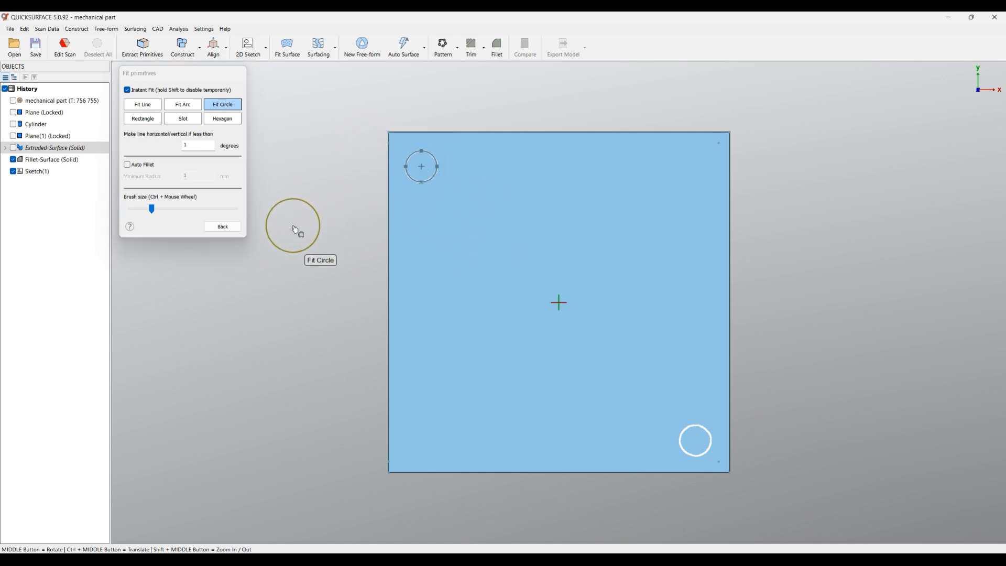
click(220, 226)
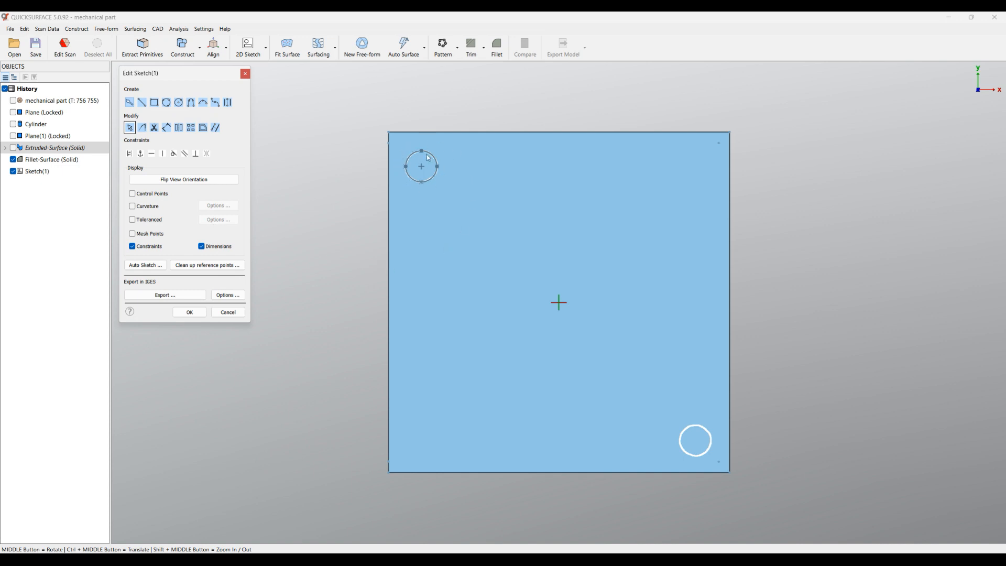
click(184, 313)
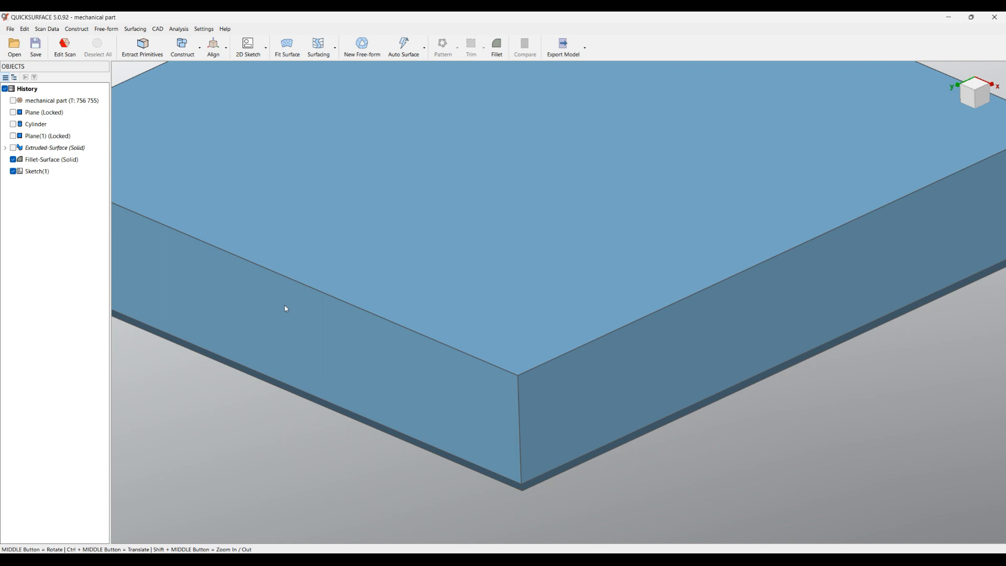
Extrude the pin circle as a new two-sided solid and show the scan mesh for reference
scroll(440, 322, down, 3)
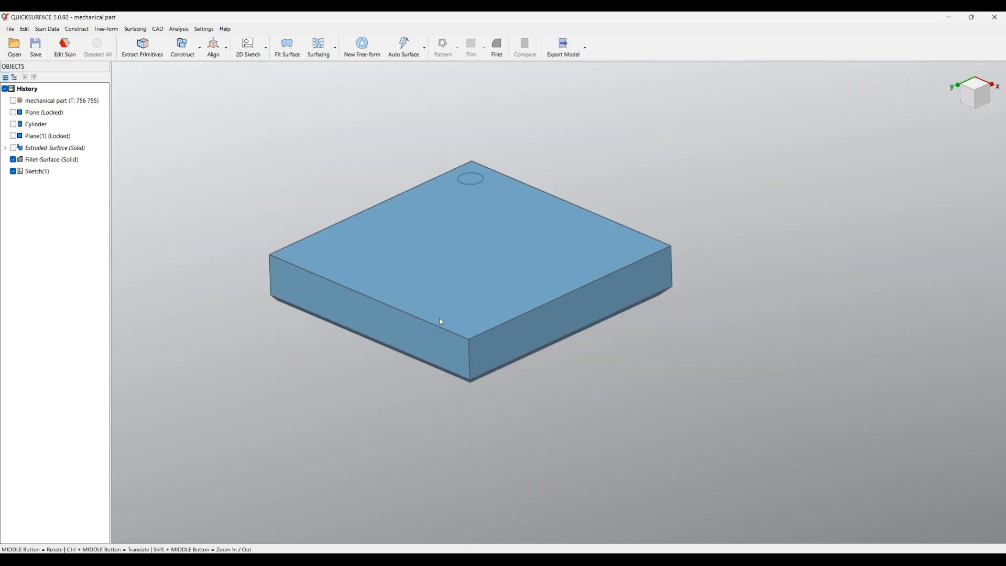
click(480, 187)
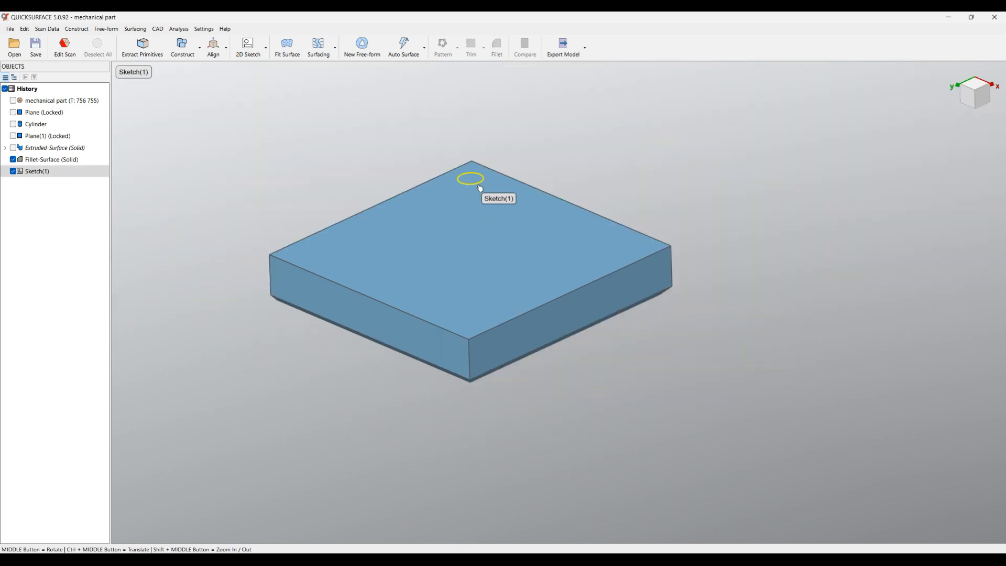
click(498, 174)
scroll(464, 227, up, 5)
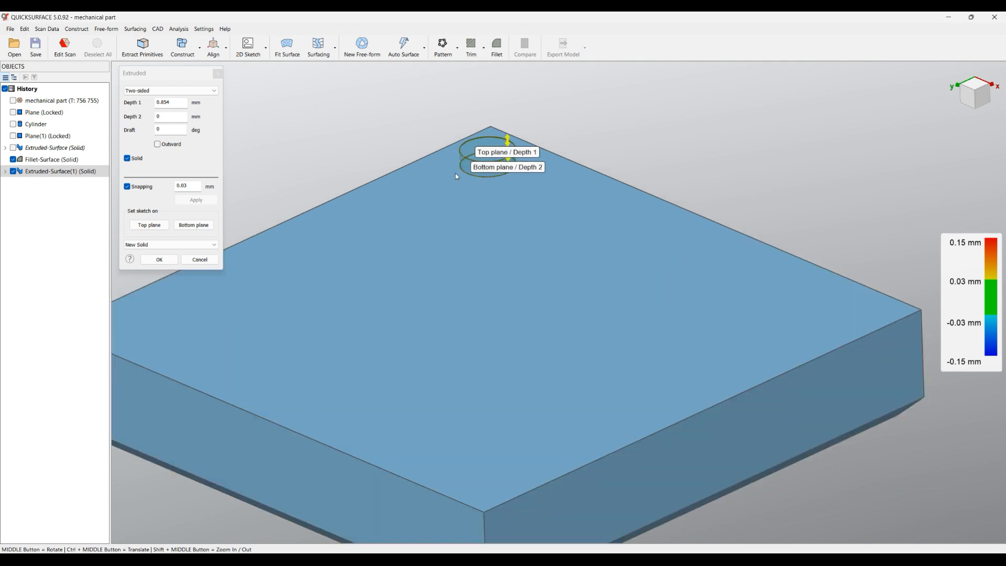
click(13, 101)
scroll(449, 217, up, 1)
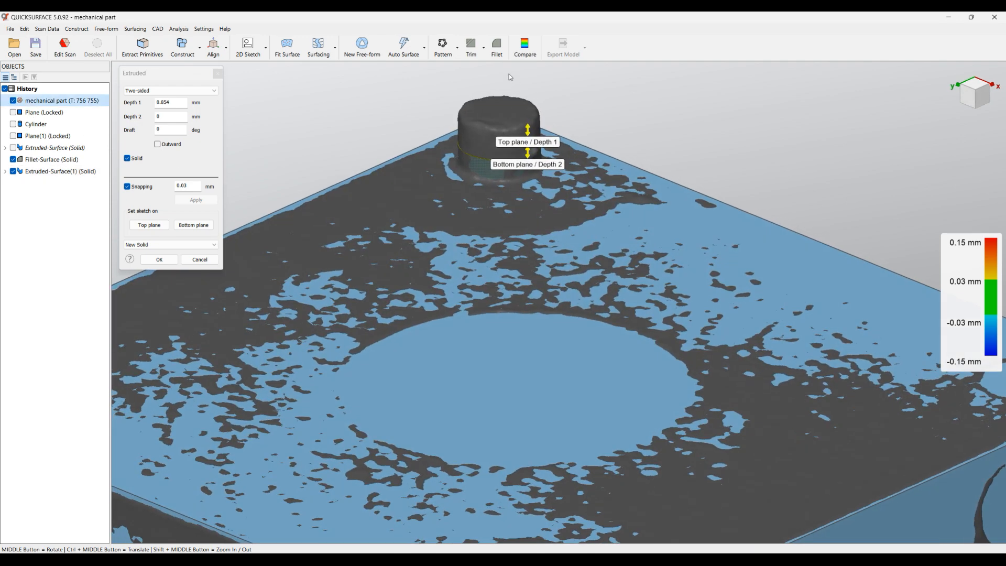
Extend the pin extrusion to the scanned pin's end face, set Depth 1 to 2 mm and confirm the solid
scroll(450, 218, up, 2)
drag(537, 161, 496, 138)
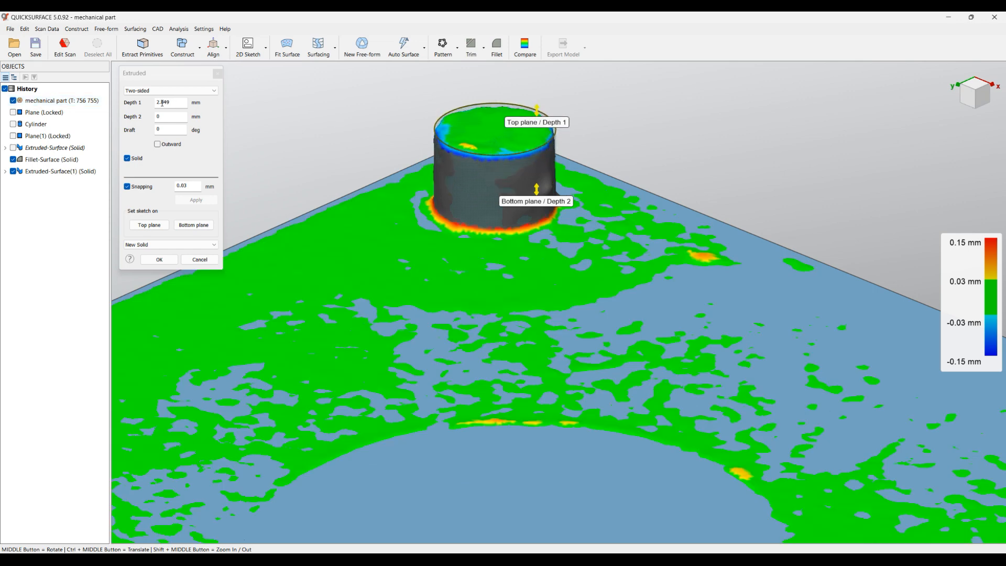
drag(161, 103, 187, 103)
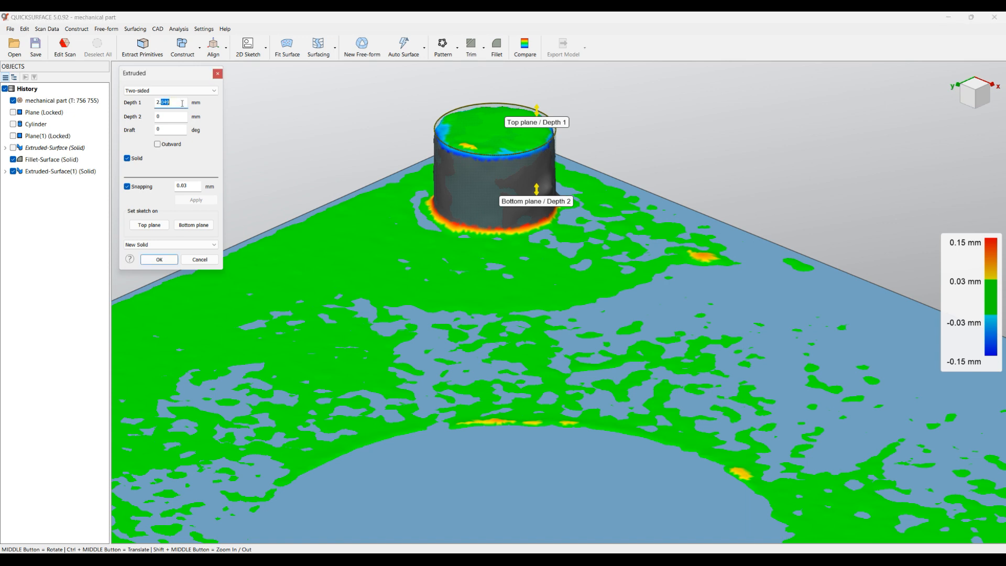
key(BackSpace)
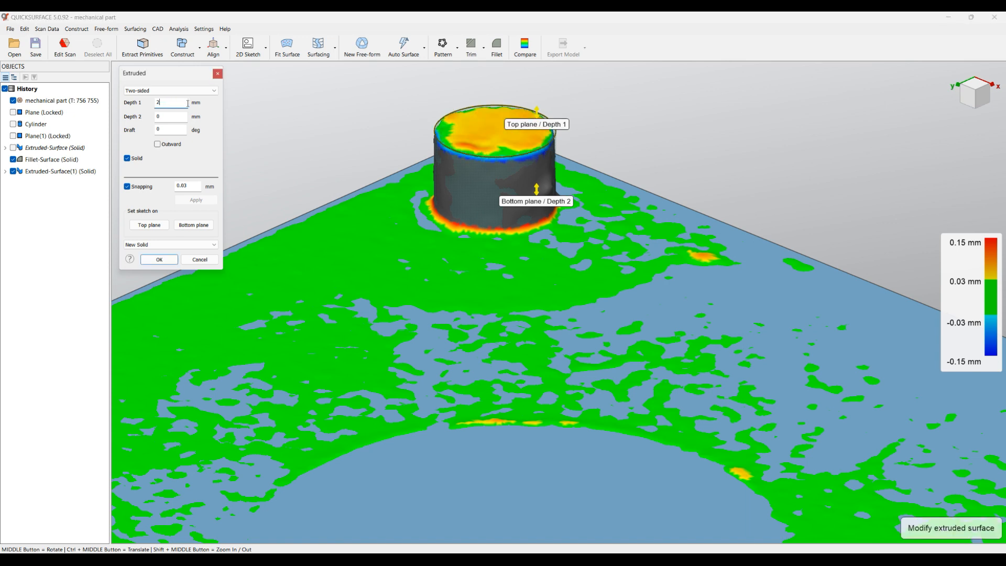
click(160, 261)
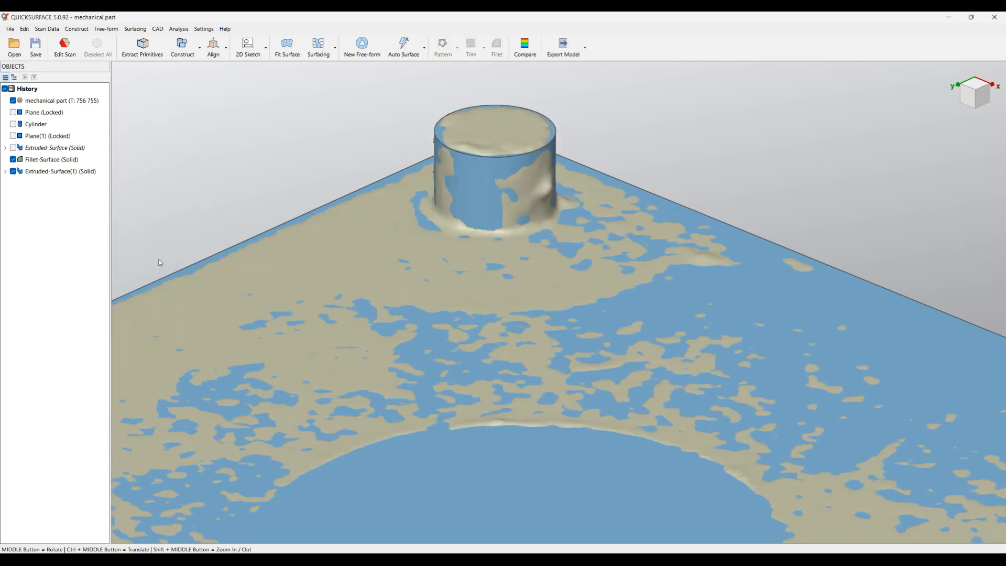
Extend the pin solid's lower end slightly into the plate and hide the scan mesh
middle_drag(483, 335, 530, 330)
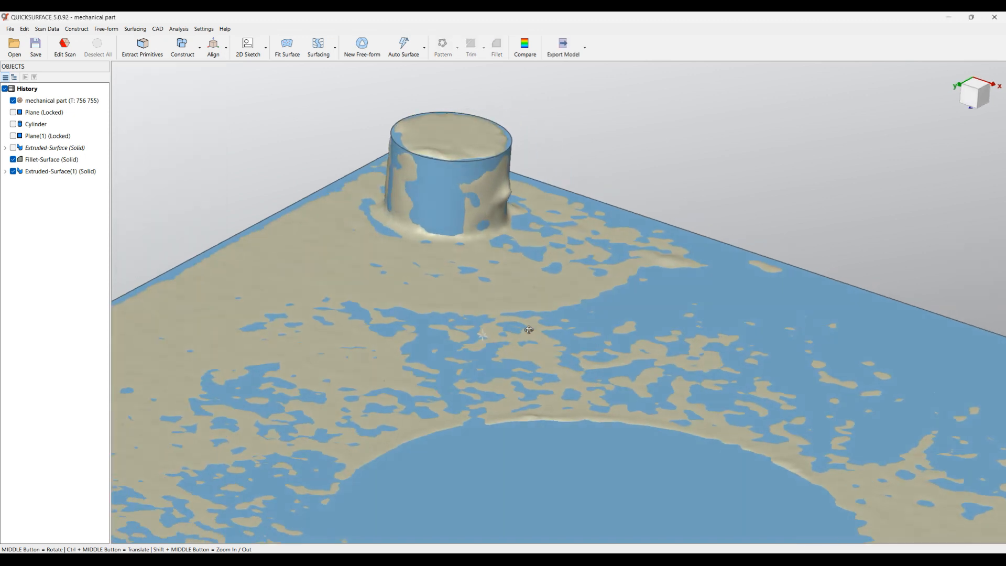
click(439, 194)
middle_drag(473, 272, 732, 344)
drag(720, 311, 720, 332)
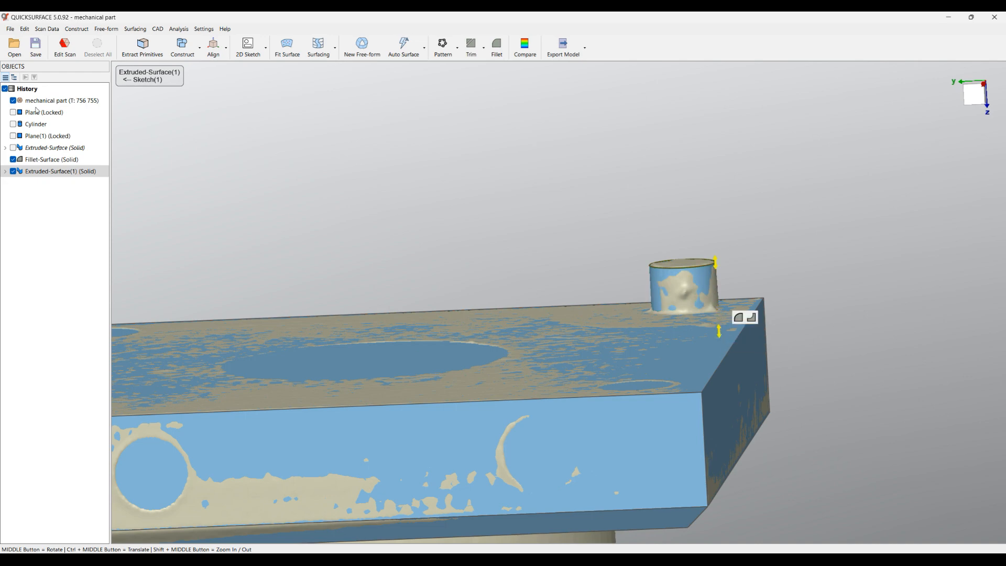
click(13, 100)
mouse_move(720, 330)
mouse_down()
mouse_move(718, 308)
mouse_move(721, 326)
mouse_up()
scroll(612, 277, down, 3)
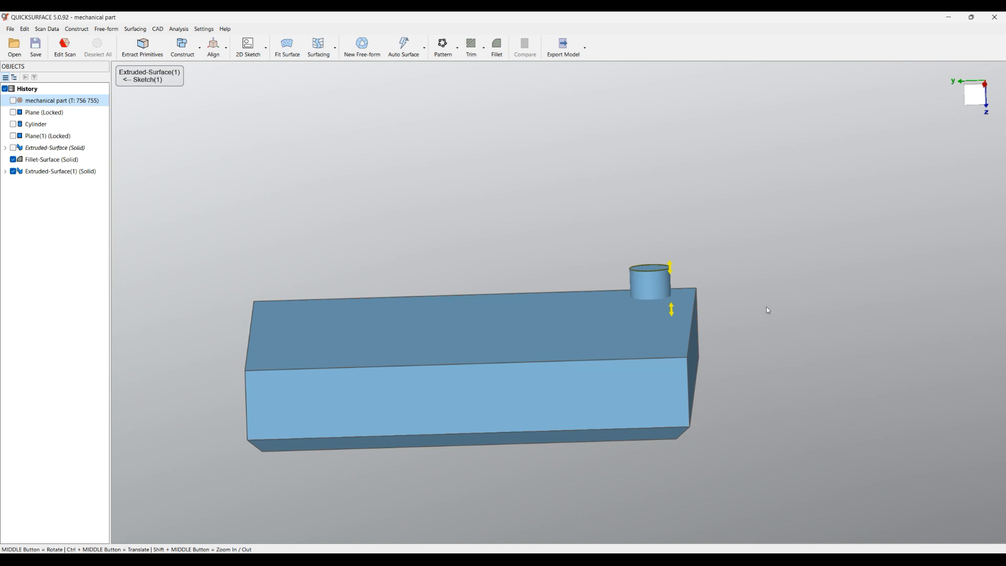
click(728, 278)
middle_drag(728, 278, 780, 380)
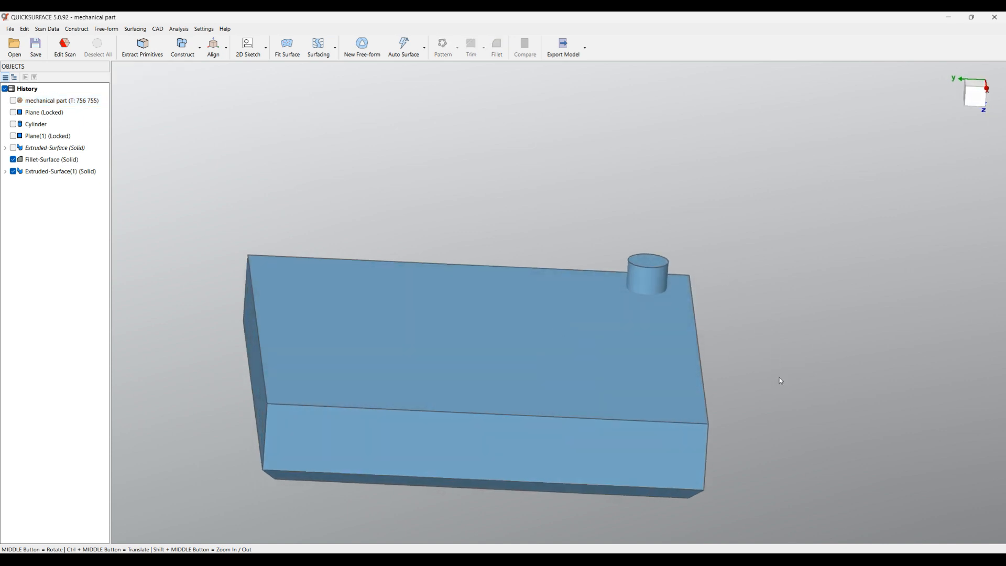
Create a circular pattern of the pin about the Z axis with 2 instances over 360 degrees
click(656, 274)
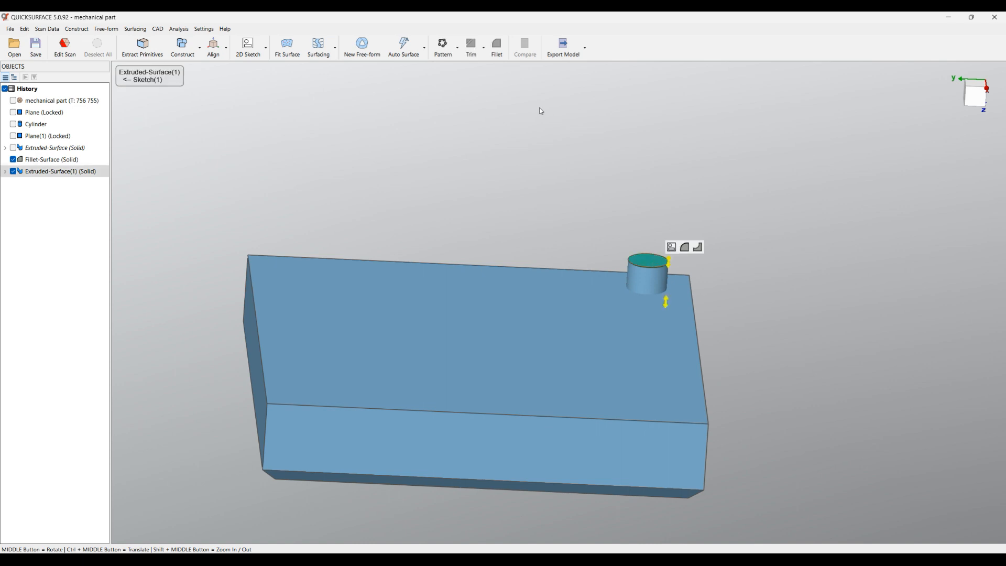
click(448, 52)
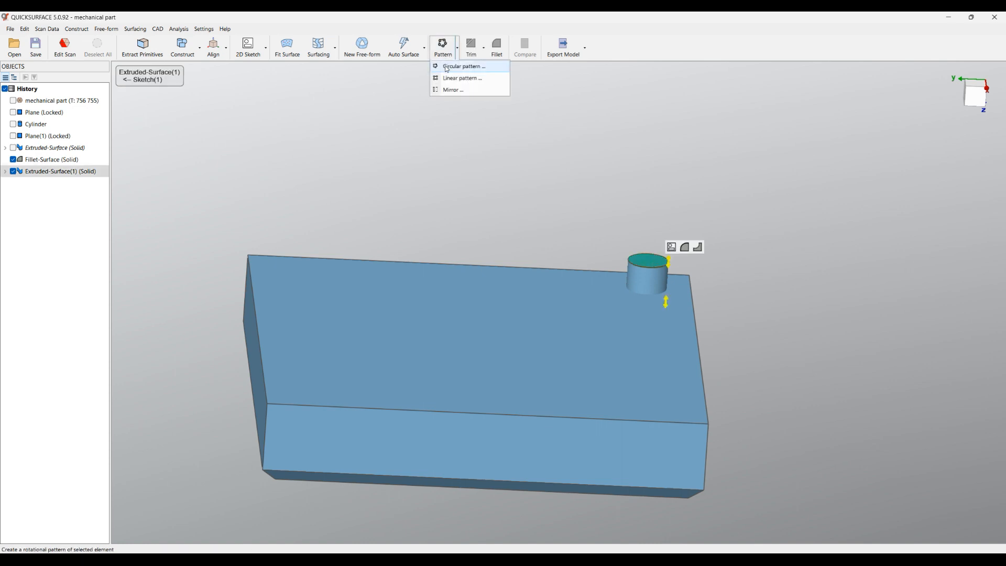
click(448, 65)
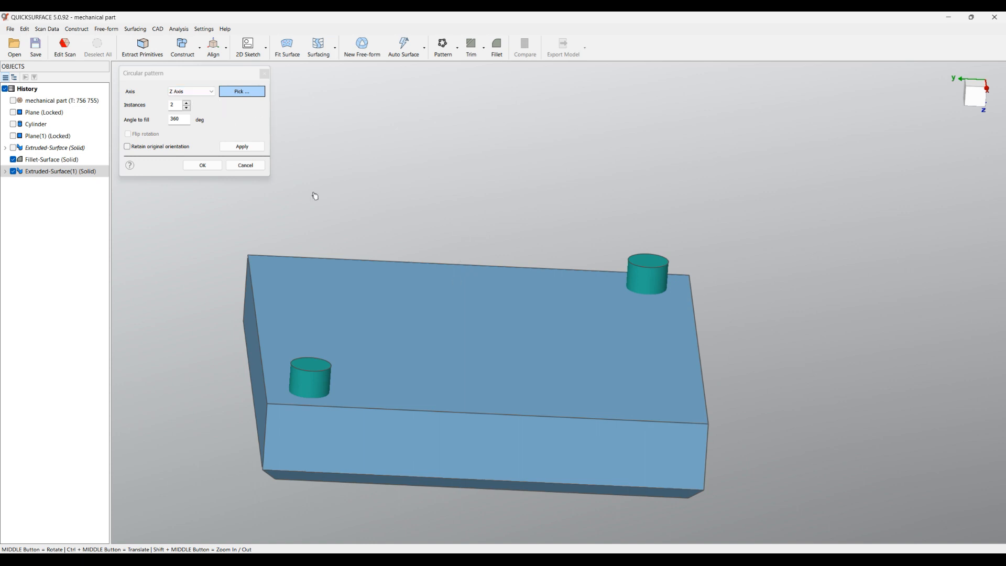
click(203, 168)
Combine the chamfered plate and the patterned pins into a single solid
middle_drag(446, 231, 460, 297)
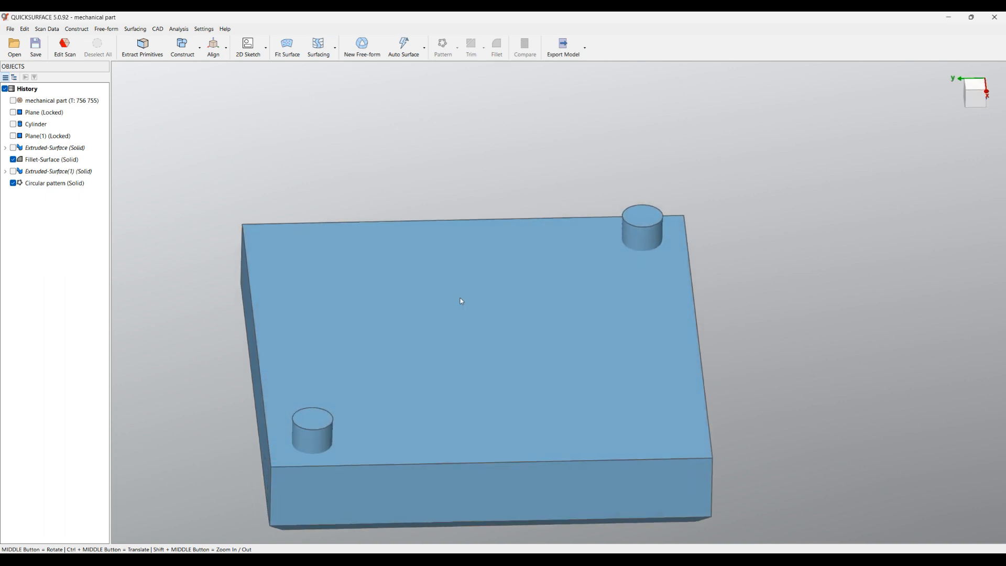
scroll(472, 229, down, 3)
middle_drag(483, 195, 473, 140)
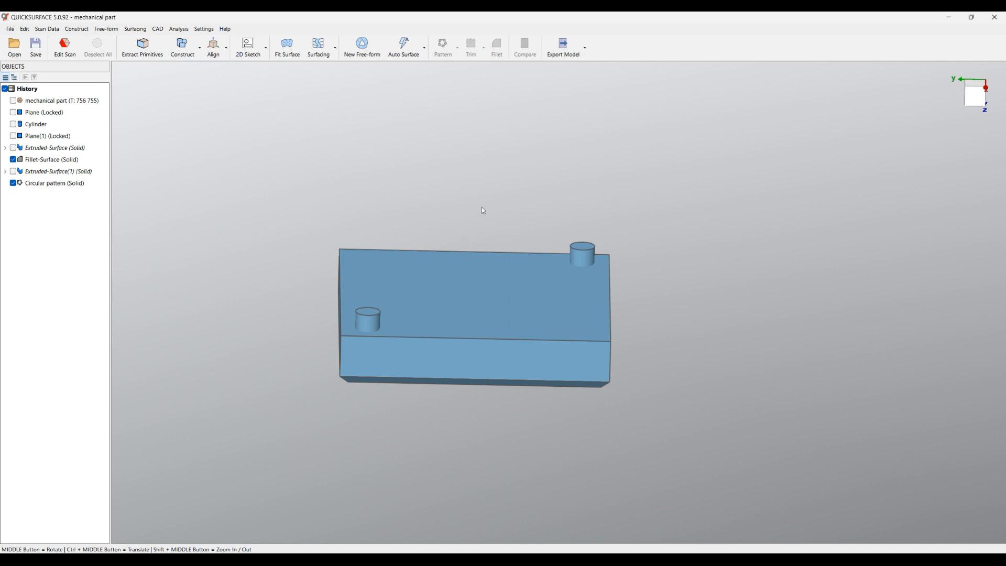
drag(197, 106, 736, 449)
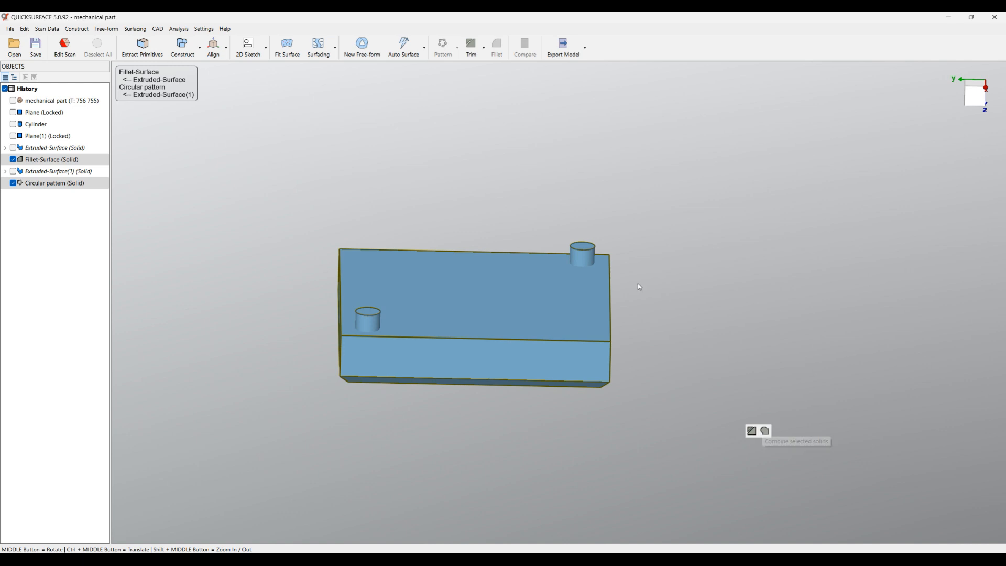
click(485, 52)
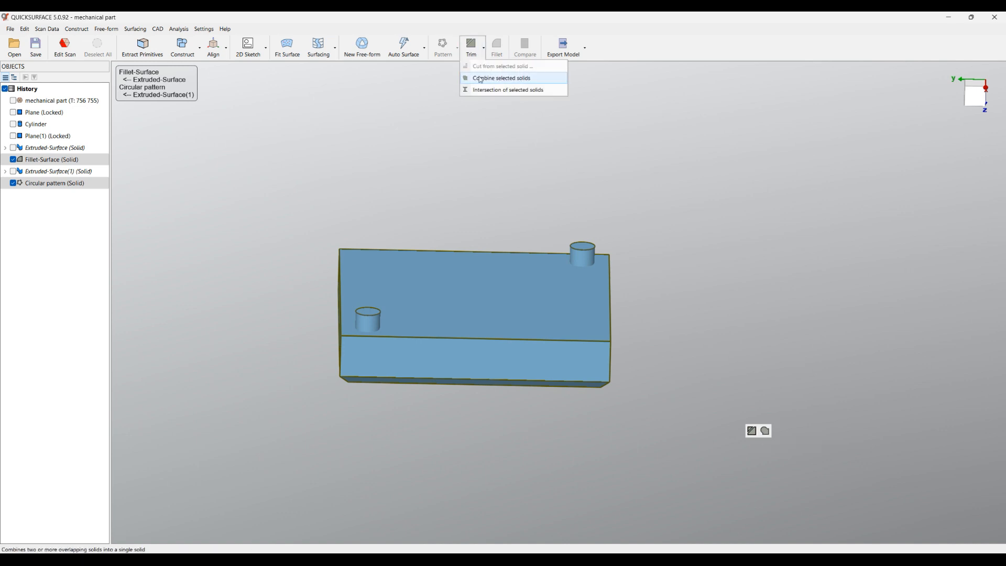
click(481, 76)
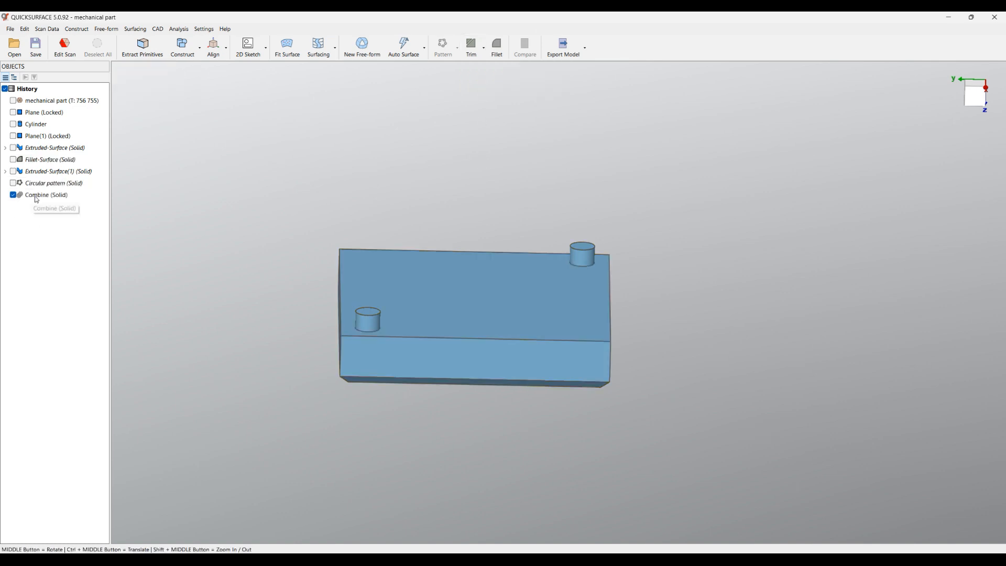
Show the scan mesh and examine the plate's holes with the combined solid temporarily hidden
scroll(494, 310, up, 3)
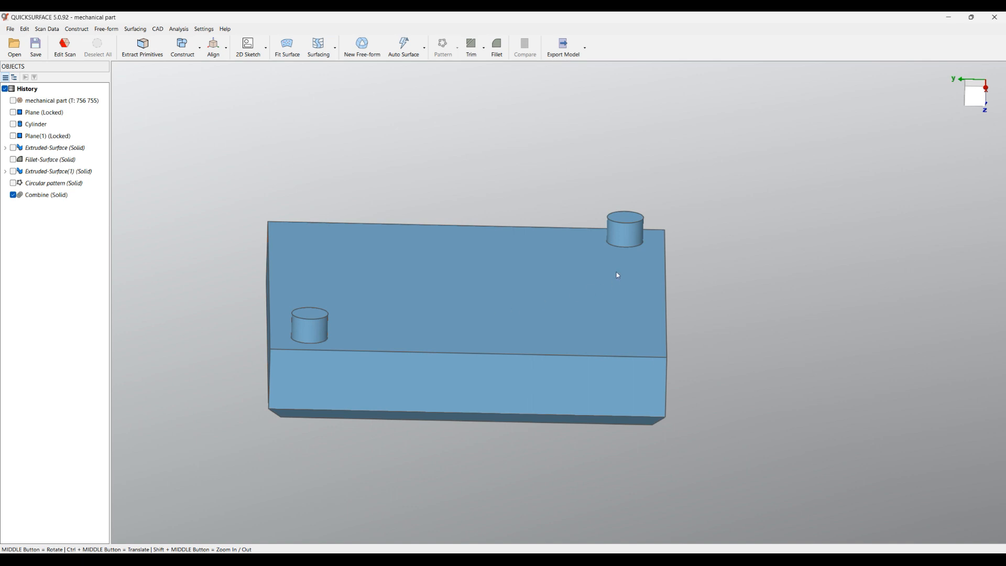
middle_drag(422, 272, 443, 340)
middle_drag(606, 300, 348, 371)
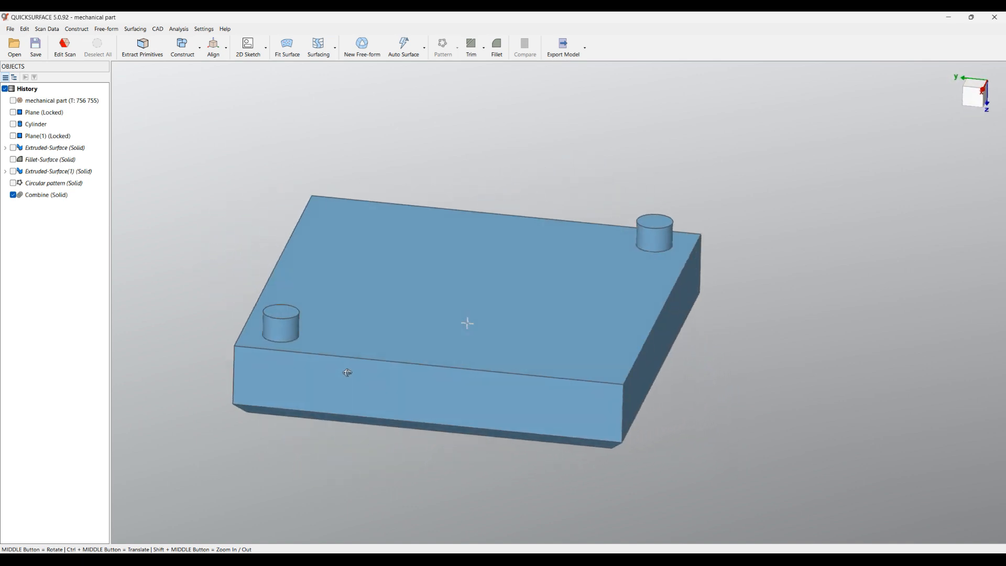
click(13, 101)
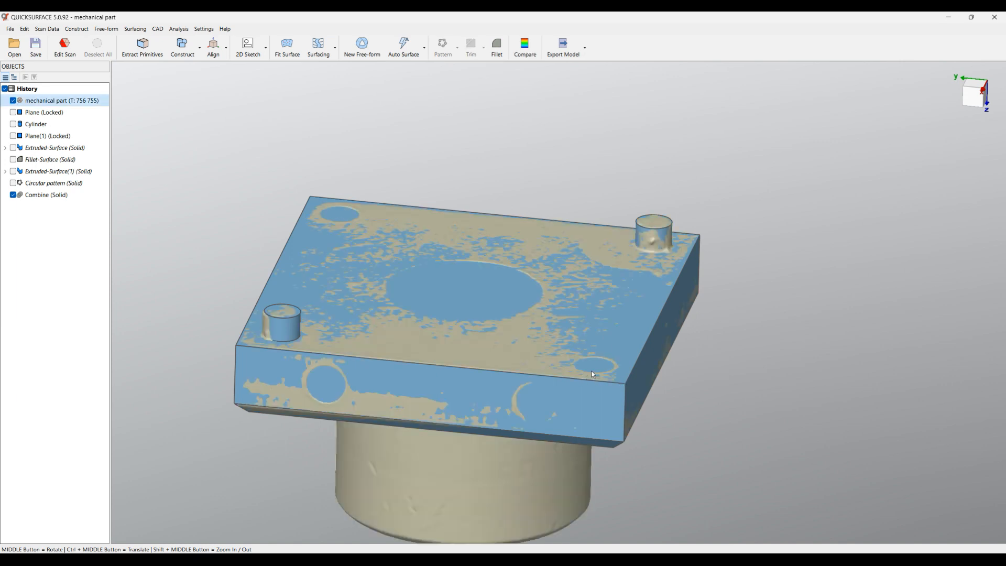
click(14, 195)
middle_drag(623, 399, 647, 415)
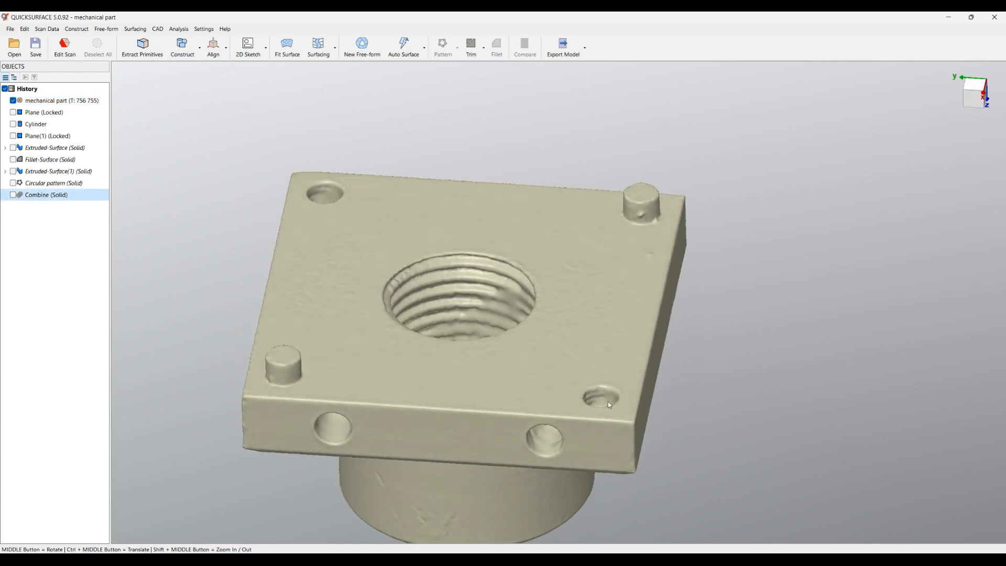
click(13, 195)
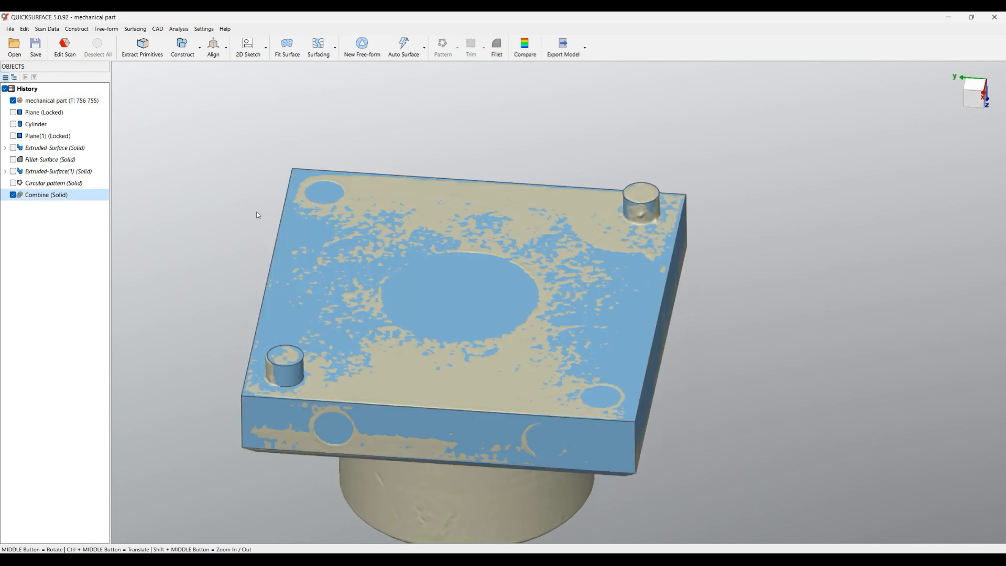
Create a sketch from a section through the corner holes, offset -0.295 mm from the plate face that carries the pins
click(426, 219)
click(443, 202)
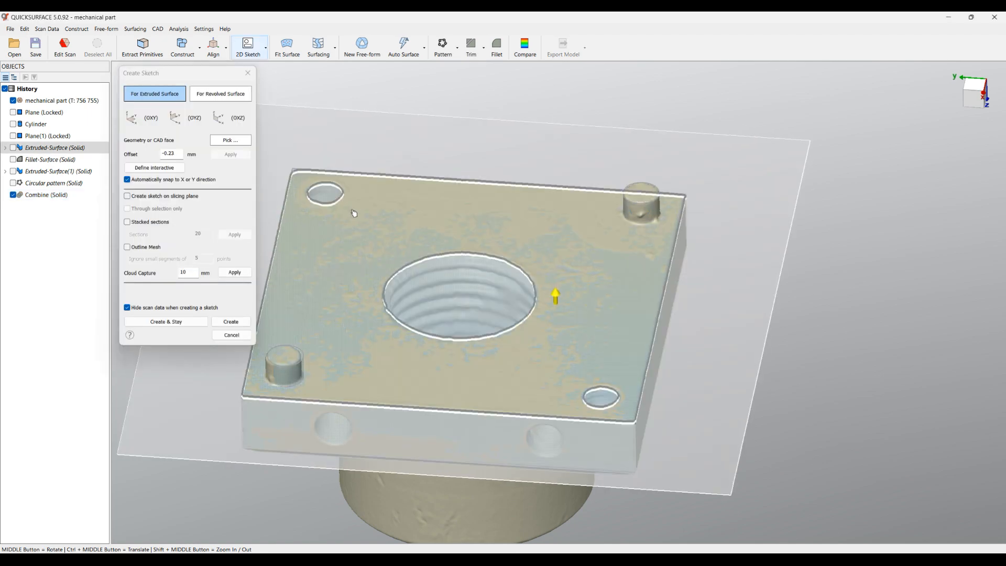
scroll(365, 217, up, 5)
drag(418, 230, 415, 233)
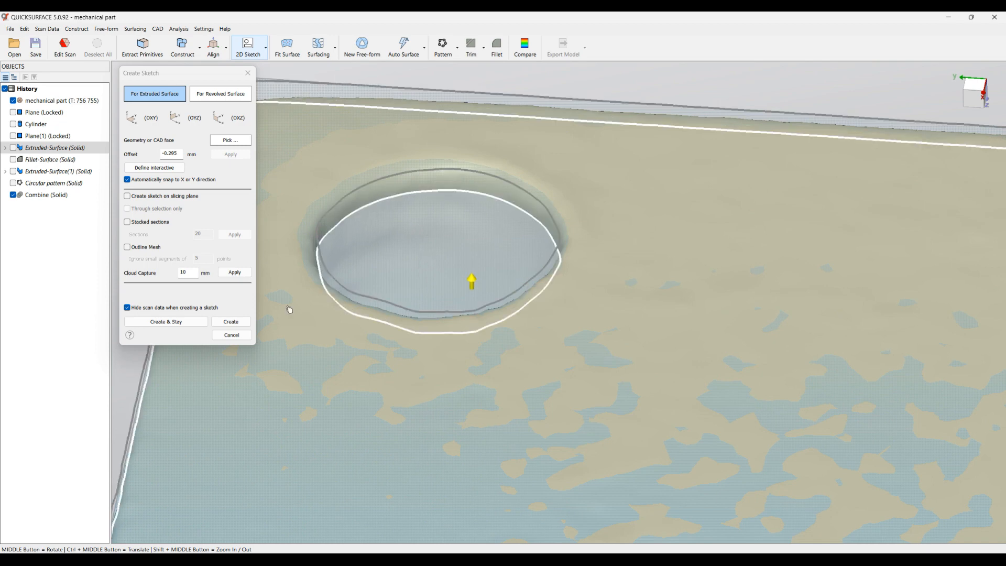
click(231, 322)
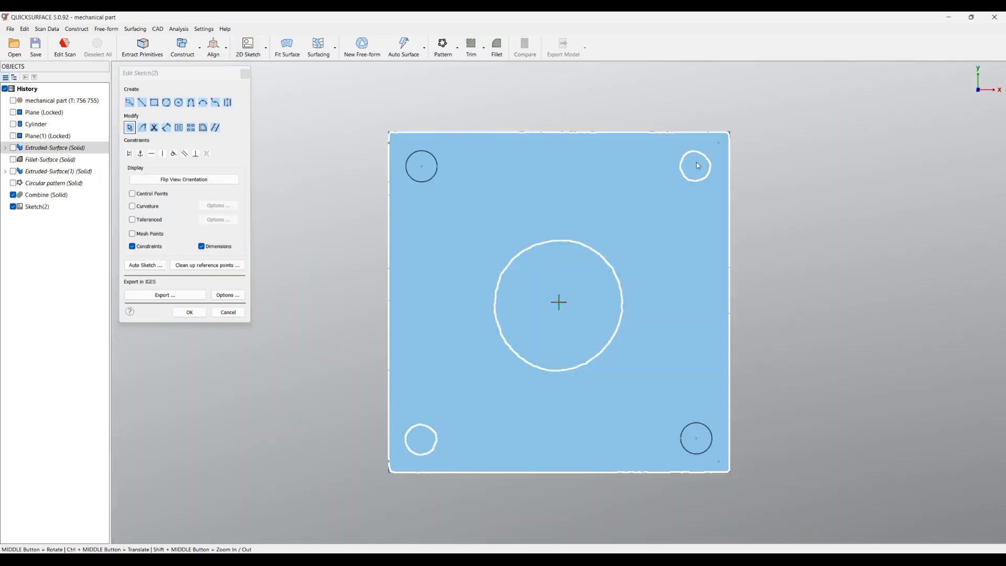
Fit circles to the section outlines of the two corner holes diagonally opposite each other, and finish the sketch
scroll(418, 445, up, 2)
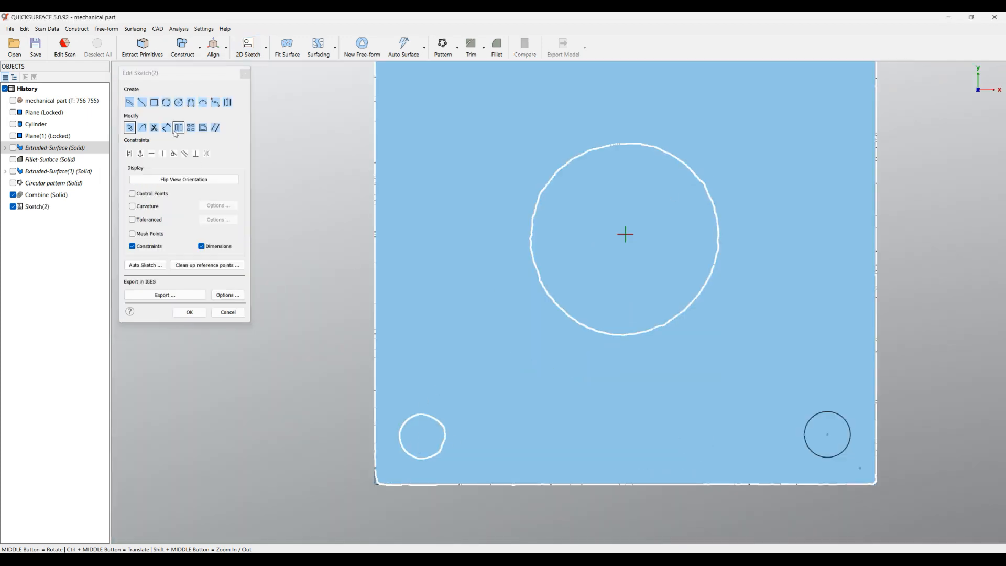
click(129, 102)
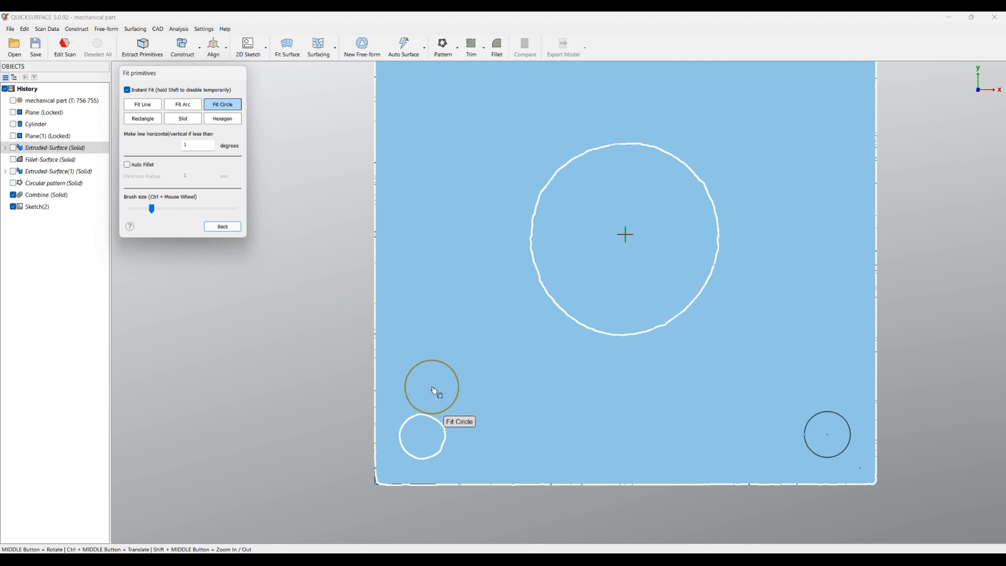
click(420, 436)
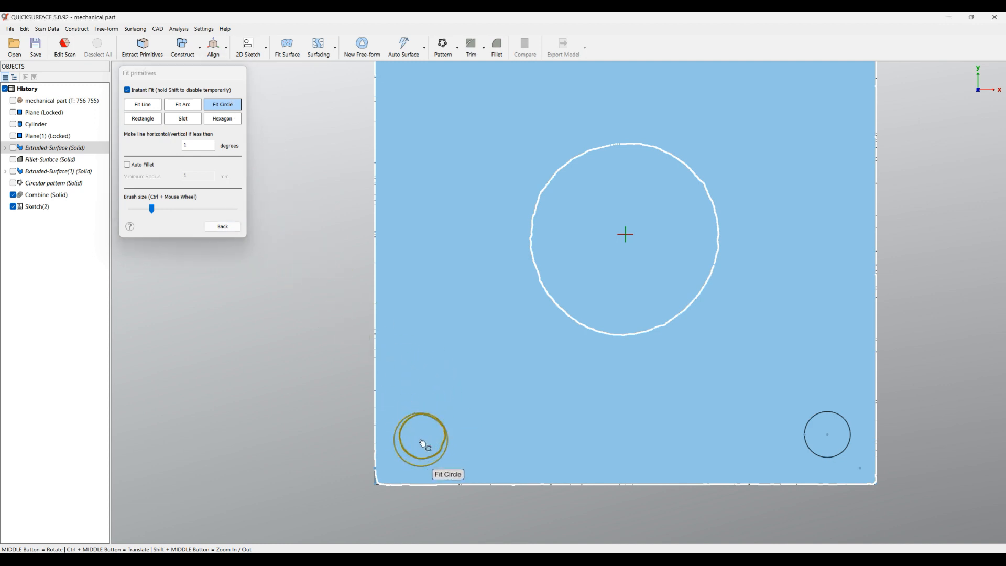
scroll(478, 380, down, 2)
click(688, 169)
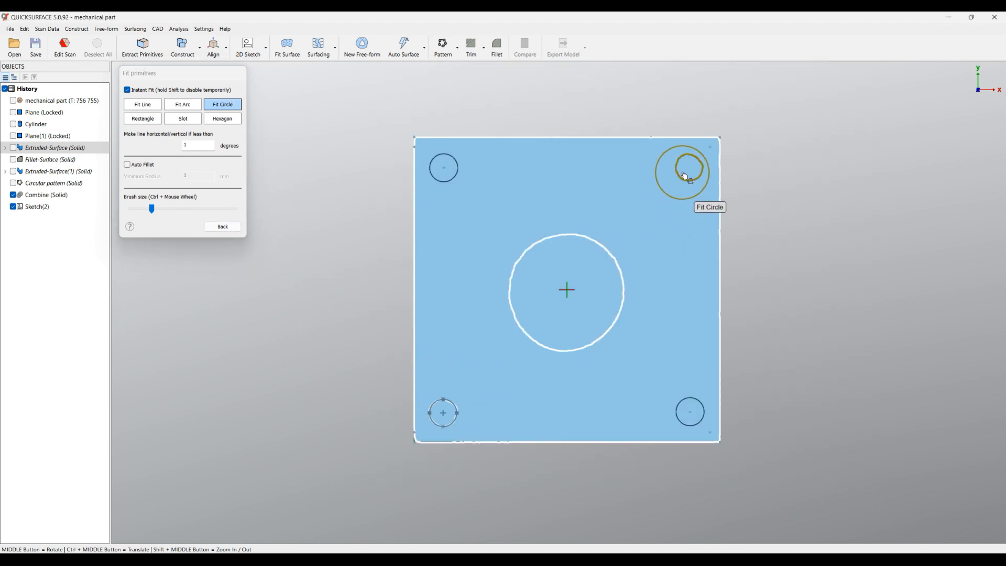
click(223, 226)
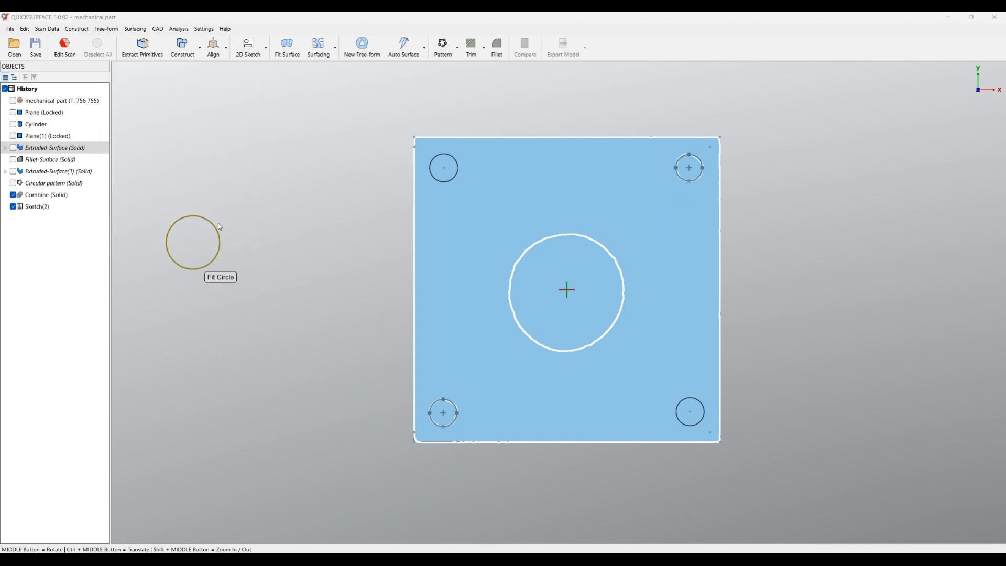
click(204, 313)
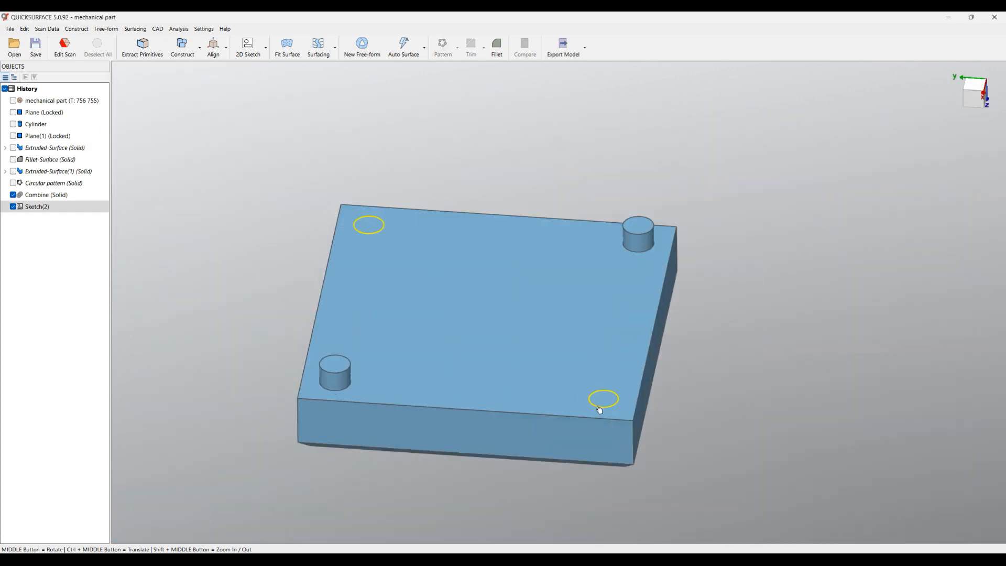
Extrude the two hole circles as a new two-sided solid, hiding the combined solid and showing the scan mesh for reference
click(600, 408)
click(615, 395)
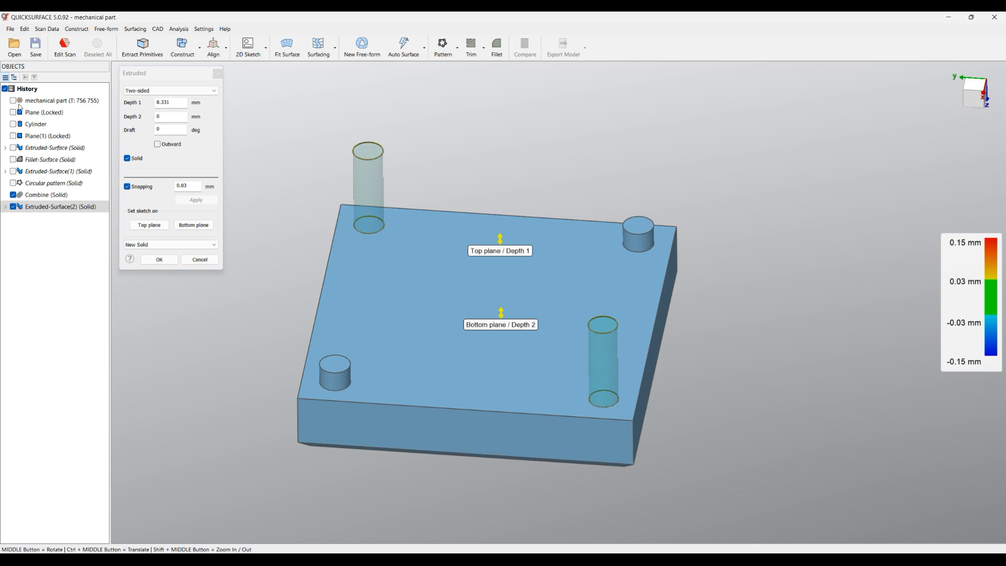
click(14, 195)
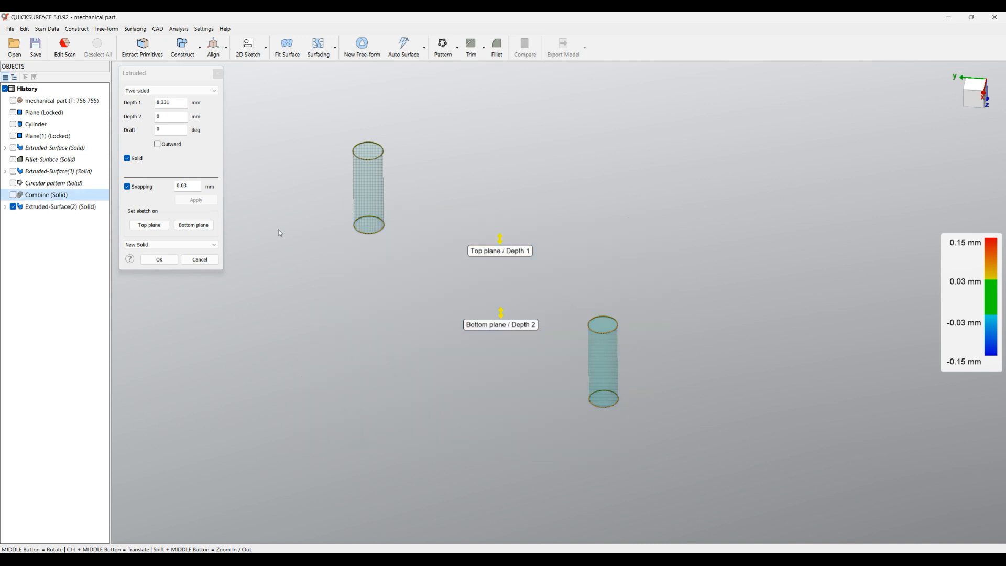
click(14, 101)
scroll(426, 252, up, 5)
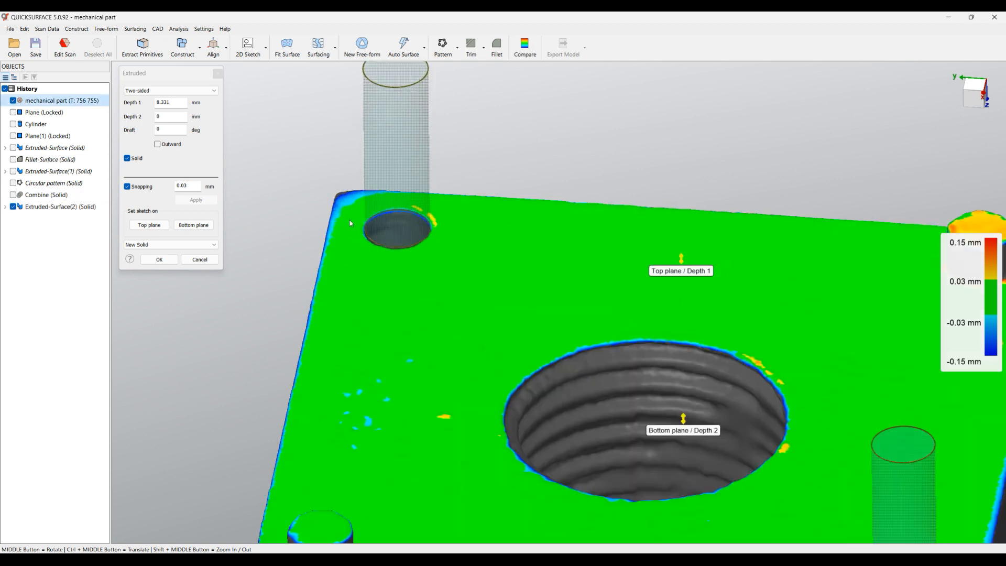
Extend the extrusion's bottom plane into the scanned hole to a Depth 2 of 2.326 mm, confirm it and redisplay the combined solid
scroll(559, 283, down, 3)
drag(725, 435, 459, 263)
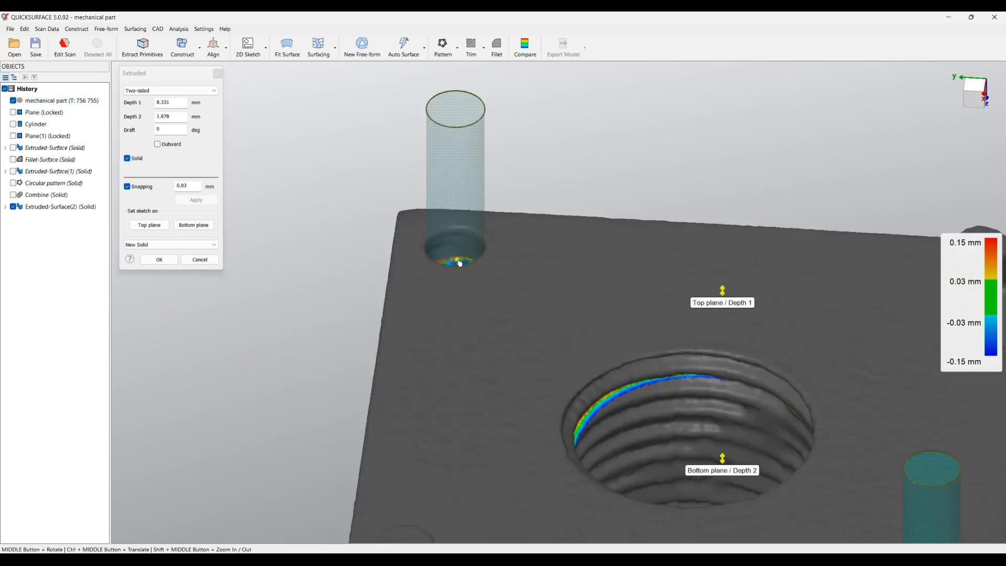
middle_drag(421, 314, 500, 429)
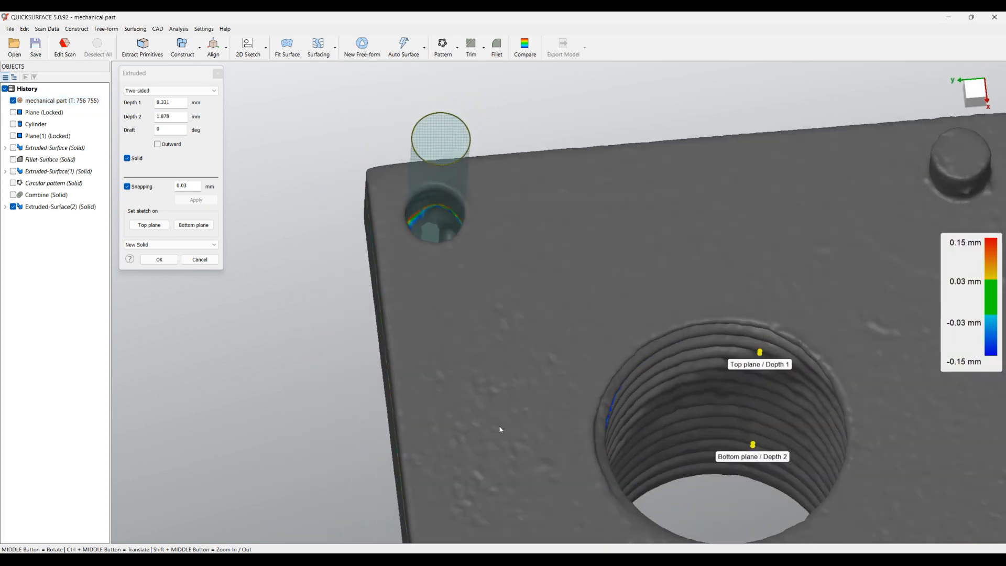
drag(759, 451, 425, 225)
middle_drag(489, 329, 429, 264)
scroll(418, 255, down, 5)
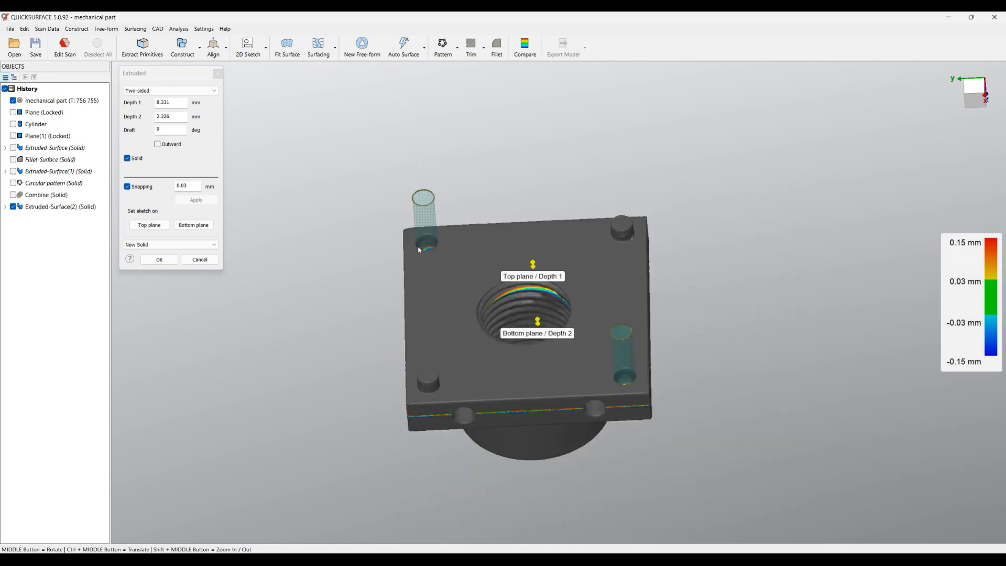
click(160, 260)
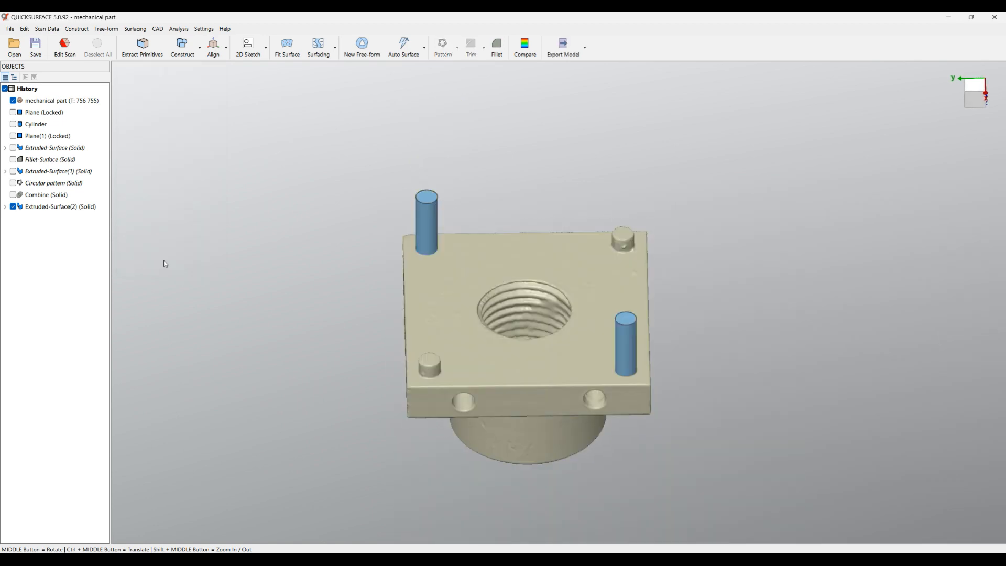
middle_drag(531, 424, 526, 375)
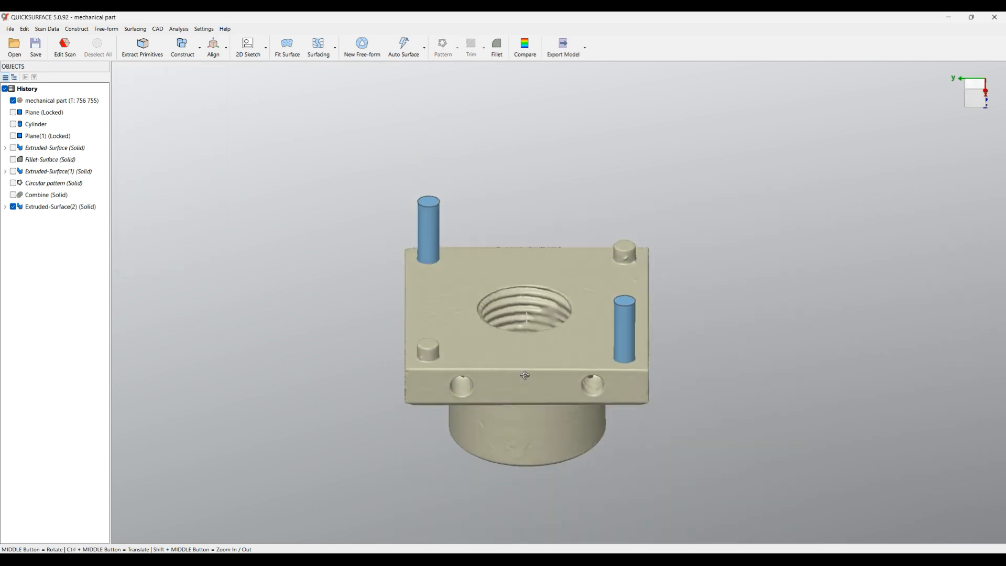
click(14, 195)
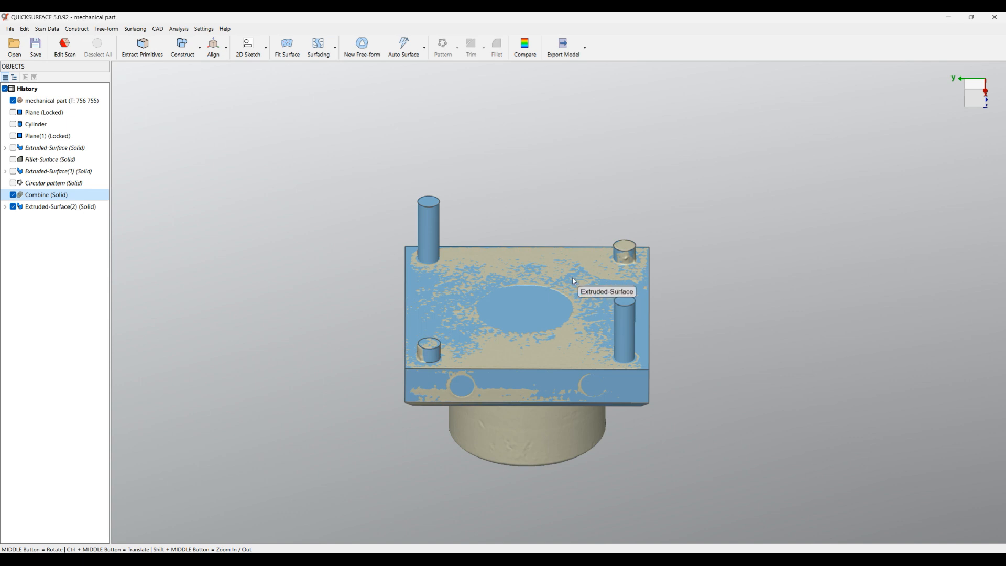
Cut the two corner-hole cylinders from the combined plate solid and confirm the cut
click(558, 279)
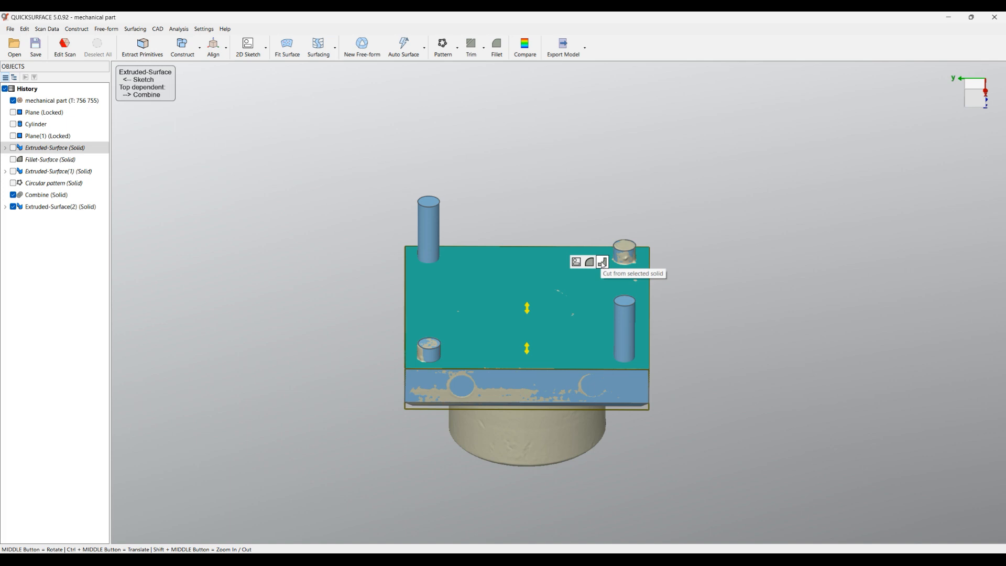
click(486, 50)
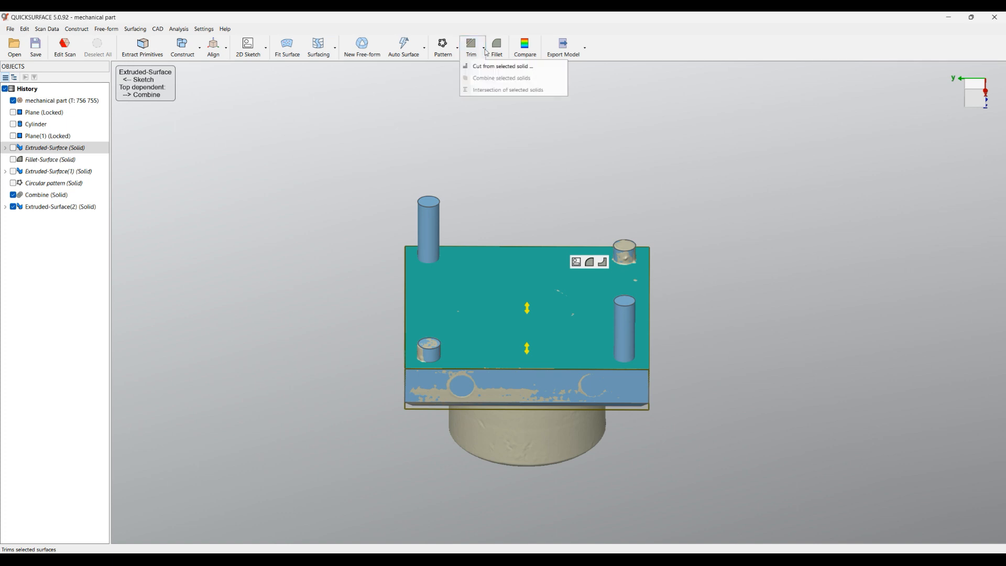
click(488, 67)
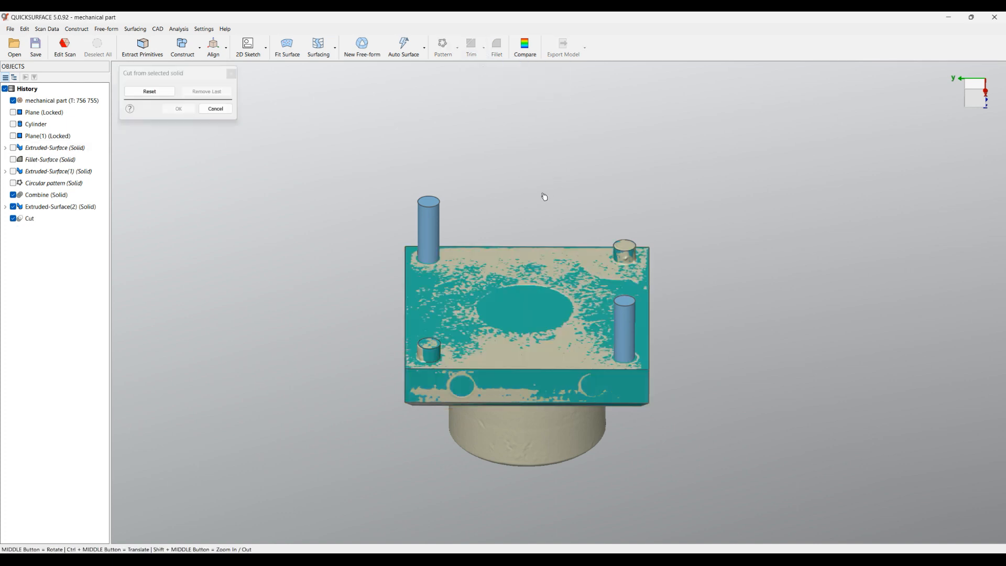
click(430, 221)
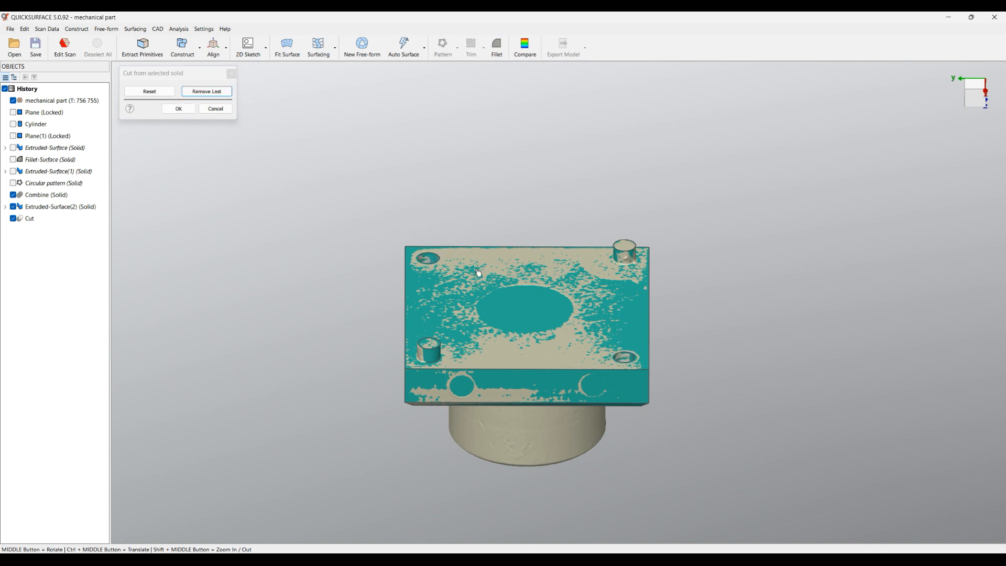
middle_drag(488, 285, 521, 367)
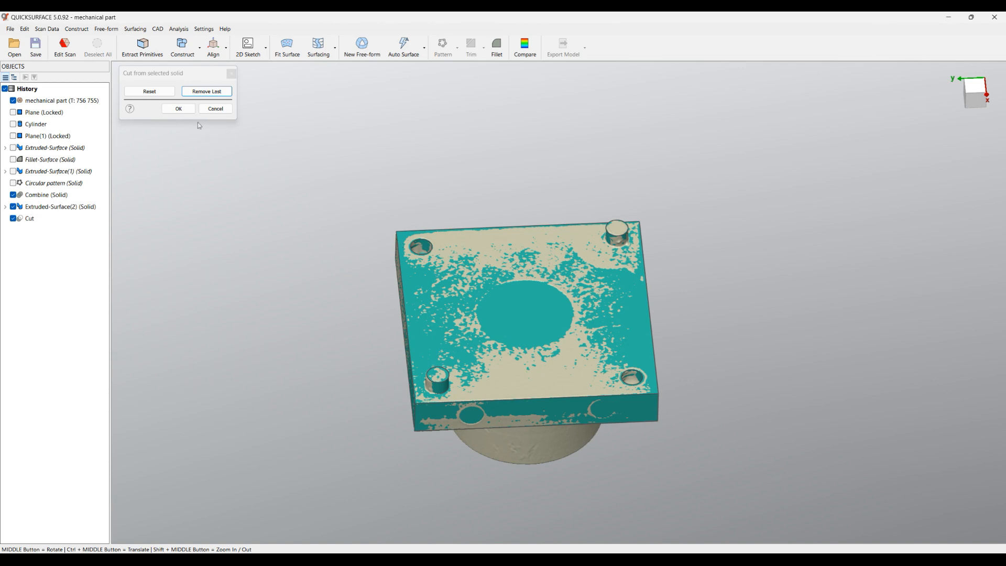
click(178, 109)
middle_drag(278, 258, 539, 259)
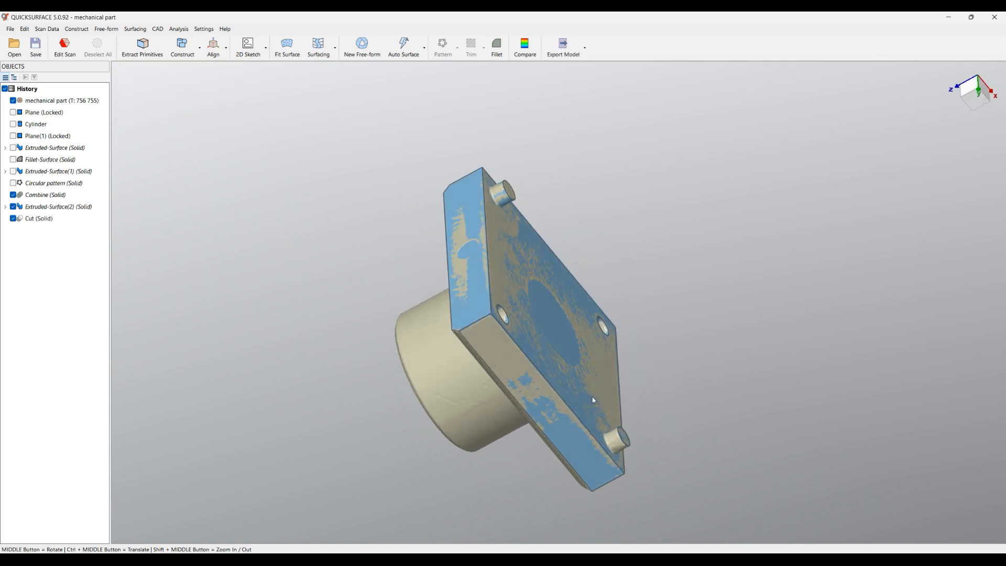
Hide the cut solid to examine the side holes, threaded bore and pins on the scan mesh, and redisplay it
click(13, 219)
middle_drag(148, 213, 449, 357)
scroll(472, 330, up, 4)
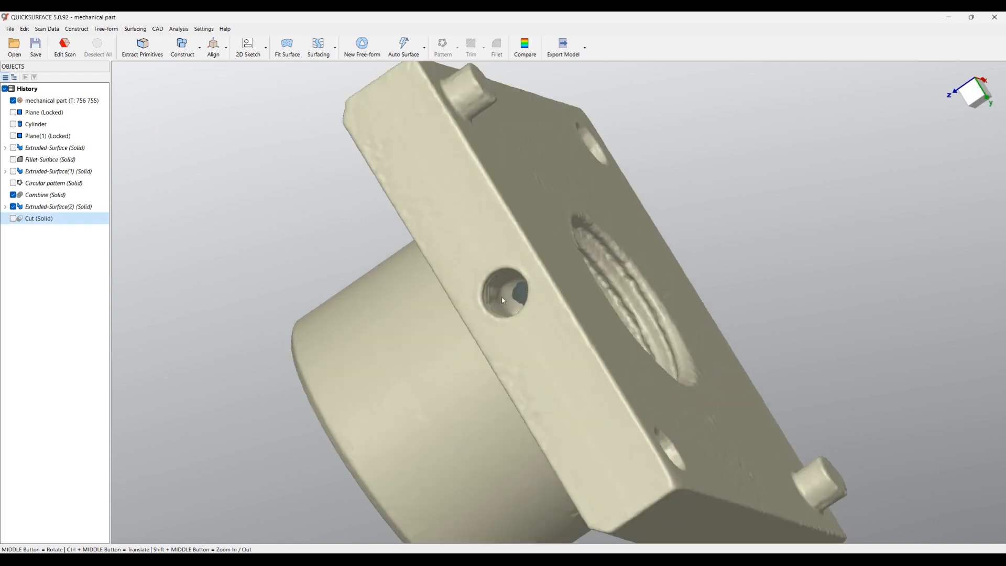
middle_drag(508, 308, 382, 297)
scroll(382, 296, down, 5)
middle_drag(547, 311, 538, 284)
middle_drag(419, 337, 369, 318)
scroll(385, 315, up, 3)
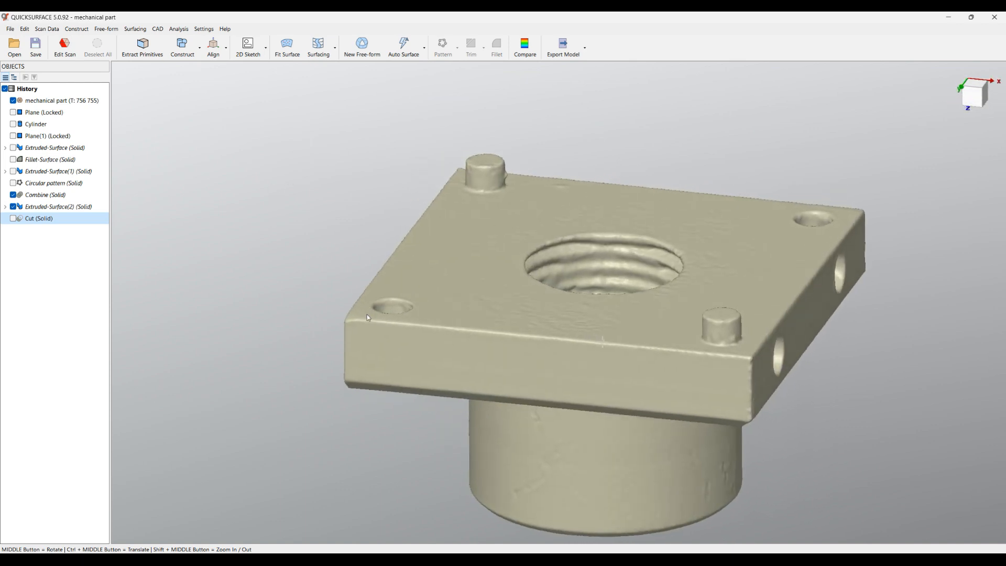
click(13, 219)
Create a sketch on a slicing plane through the cylindrical boss, offset 5.528 mm from the plate face it rises from
middle_drag(449, 369, 563, 282)
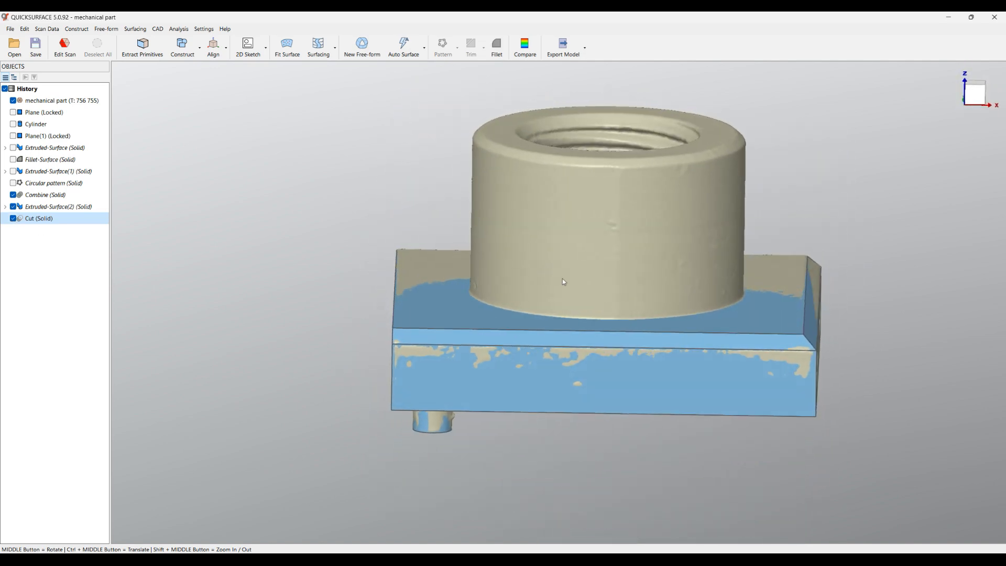
click(768, 312)
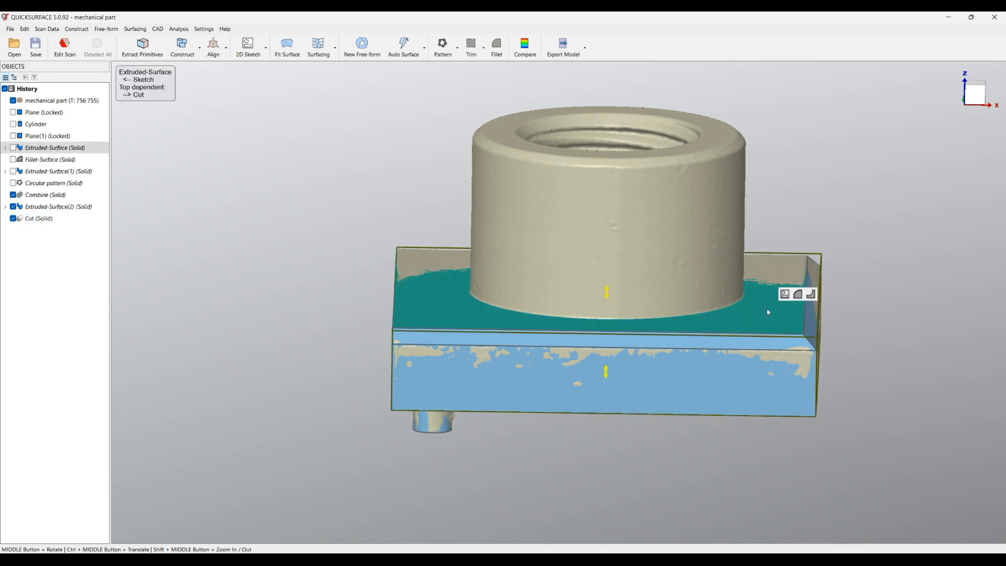
click(784, 294)
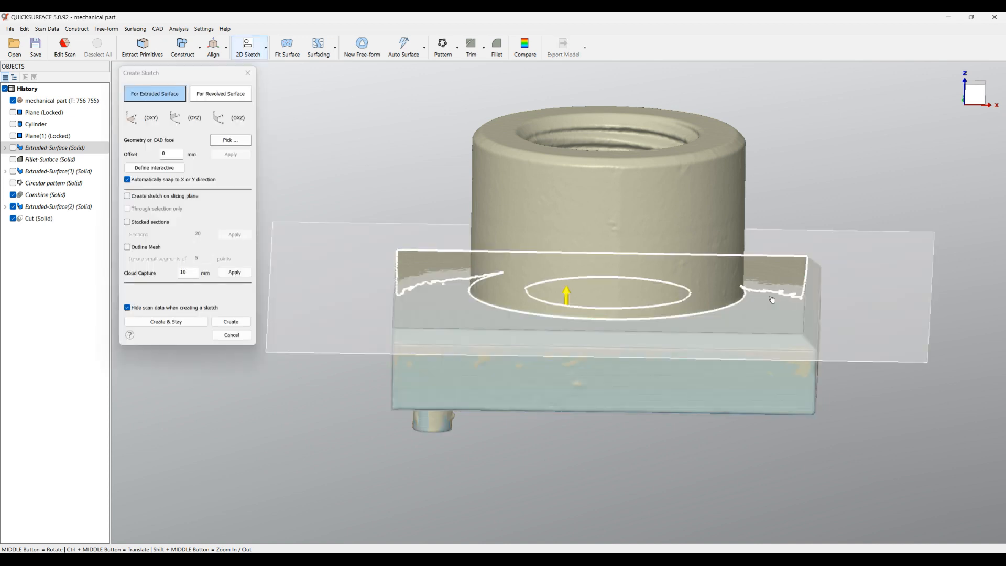
drag(730, 325, 707, 264)
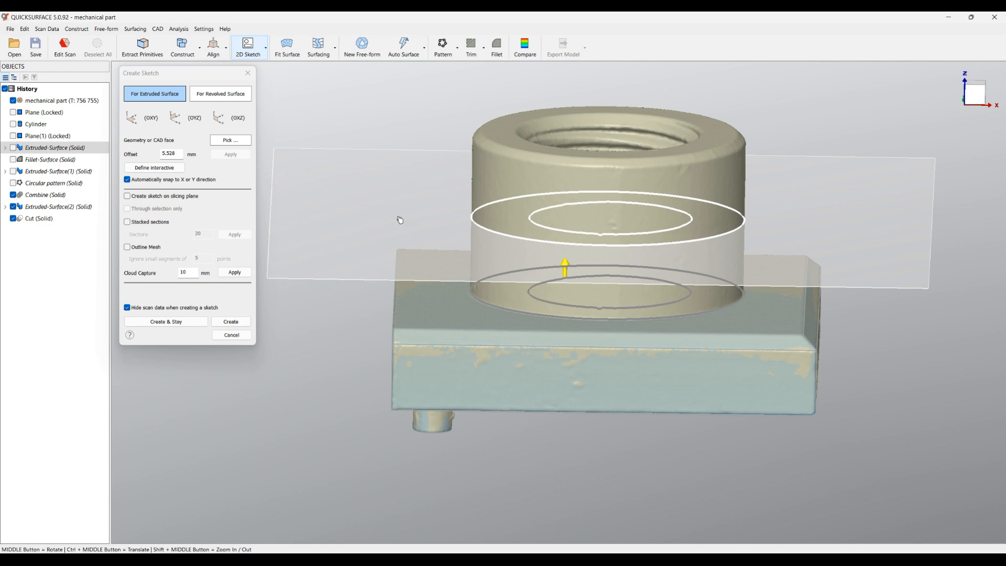
click(145, 198)
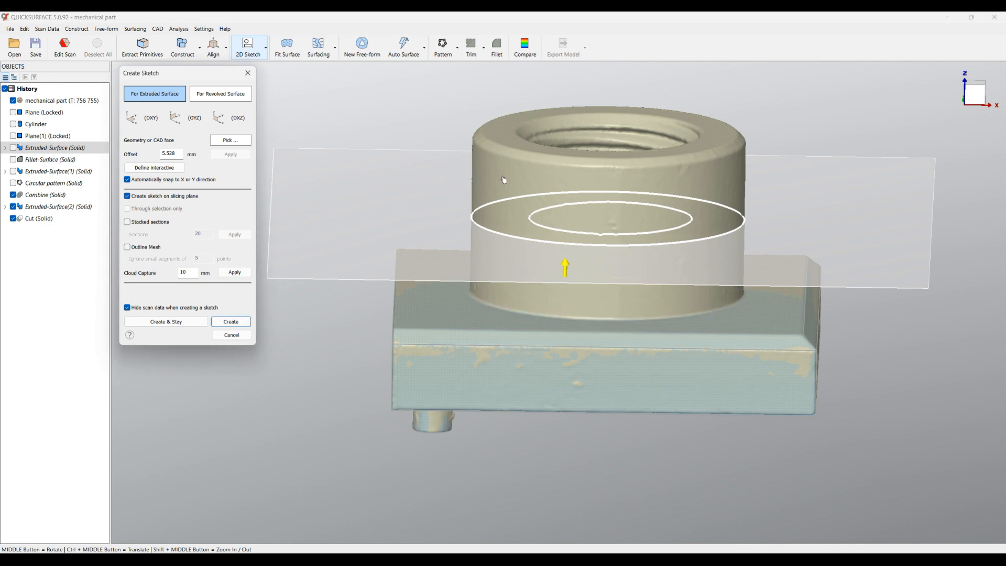
click(240, 322)
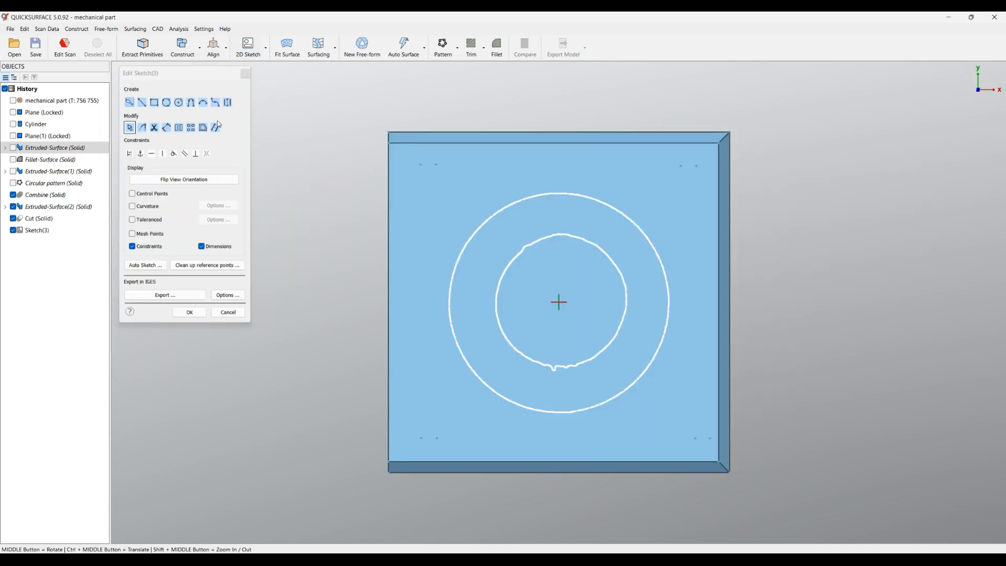
Fit a circle to the outer section outline of the boss
click(130, 103)
click(223, 104)
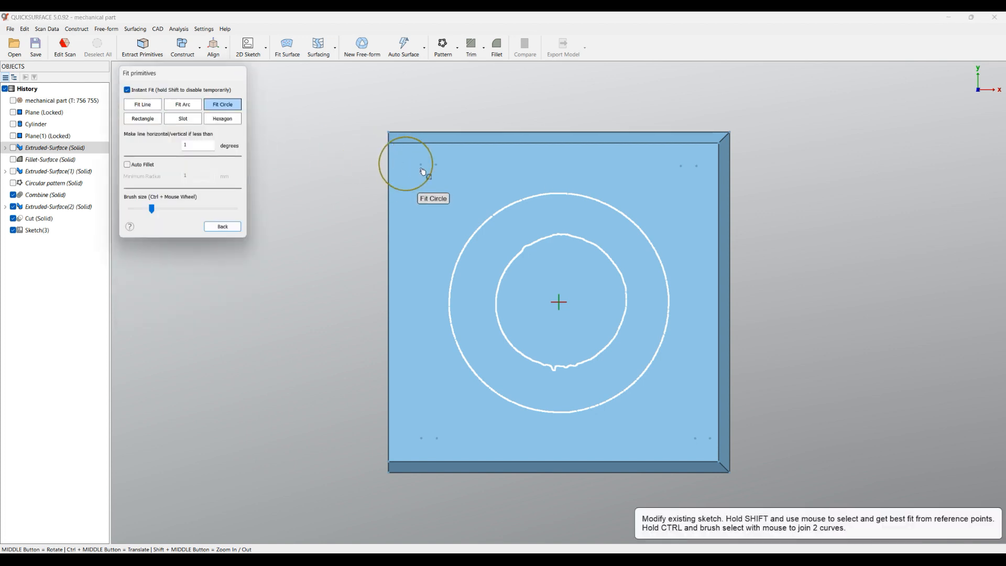
mouse_move(505, 201)
mouse_down()
mouse_move(573, 194)
mouse_move(636, 220)
mouse_move(666, 286)
mouse_move(650, 374)
mouse_move(576, 416)
mouse_move(478, 404)
mouse_move(451, 336)
mouse_move(474, 226)
mouse_move(466, 236)
mouse_up()
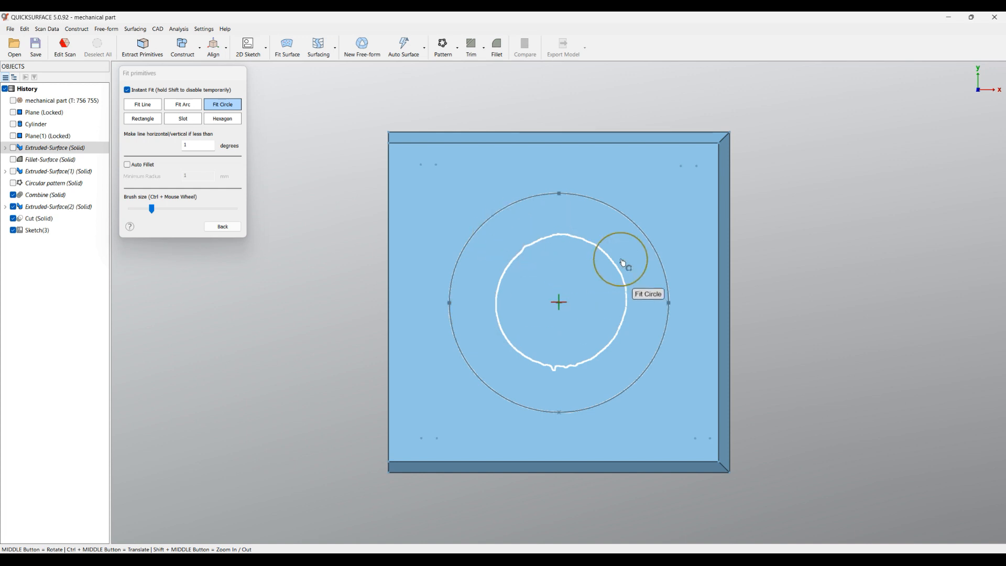
scroll(586, 302, up, 2)
click(222, 226)
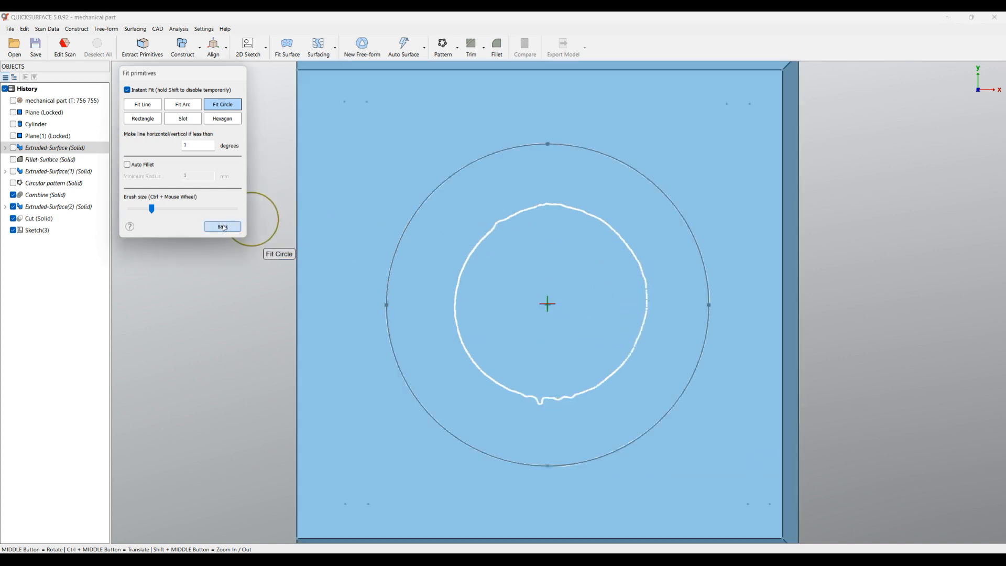
Hide the cut solid and snap the centre of the boss circle to the sketch origin
scroll(553, 322, up, 2)
scroll(549, 301, up, 2)
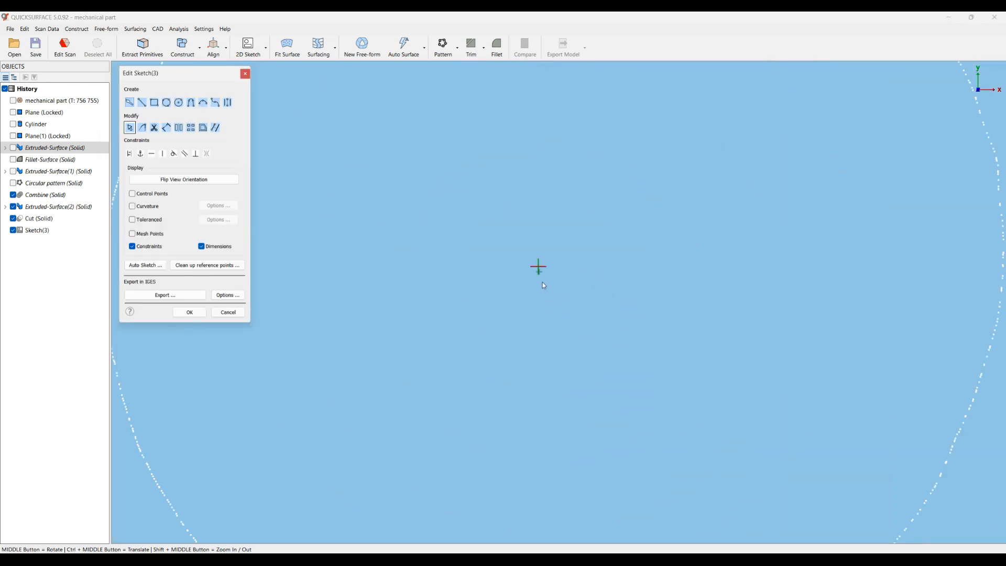
click(14, 220)
scroll(465, 276, down, 3)
scroll(541, 293, down, 2)
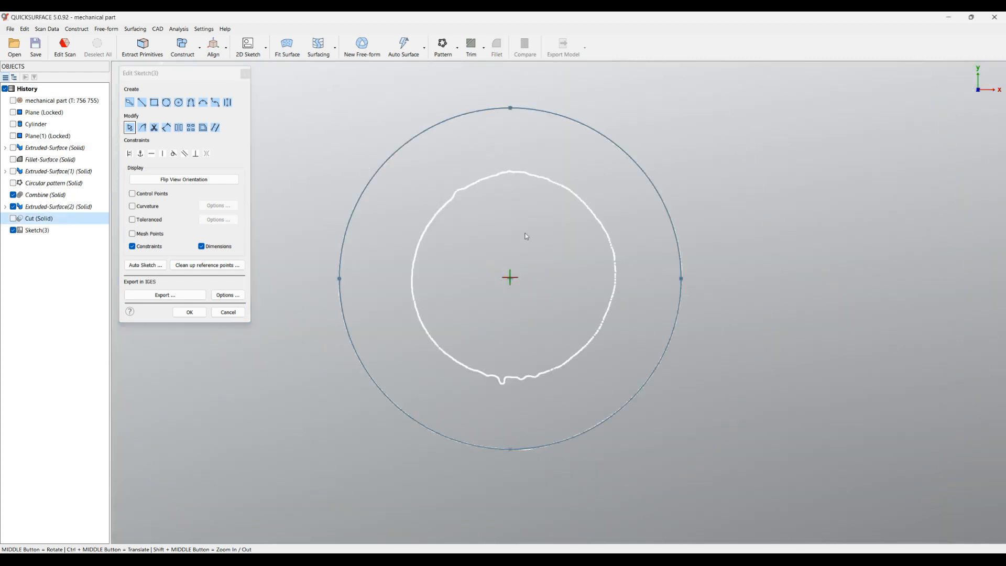
drag(510, 279, 512, 278)
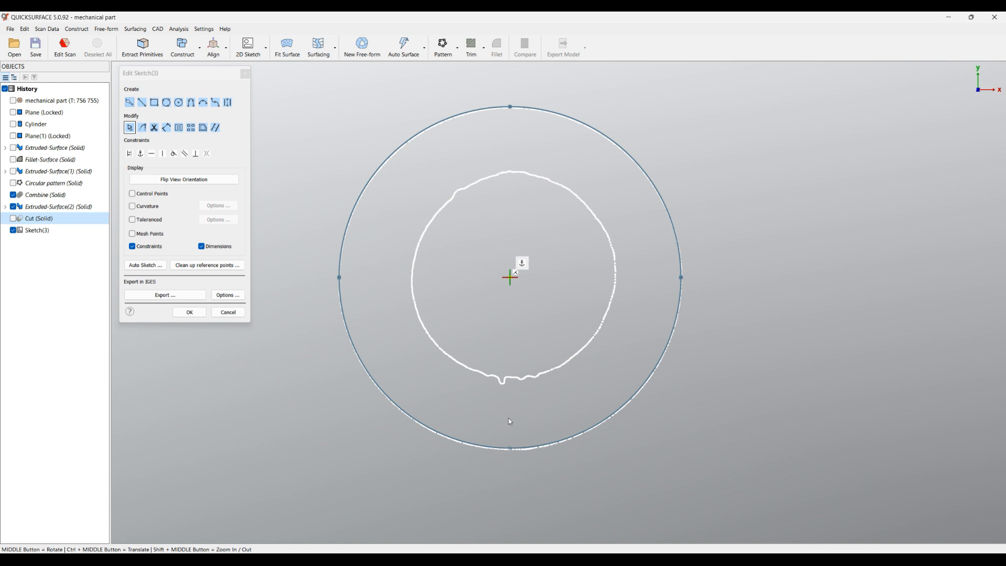
Dimension the boss circle's diameter and set it to 20.1 mm
scroll(511, 450, up, 5)
click(516, 452)
scroll(535, 379, down, 5)
scroll(535, 294, up, 2)
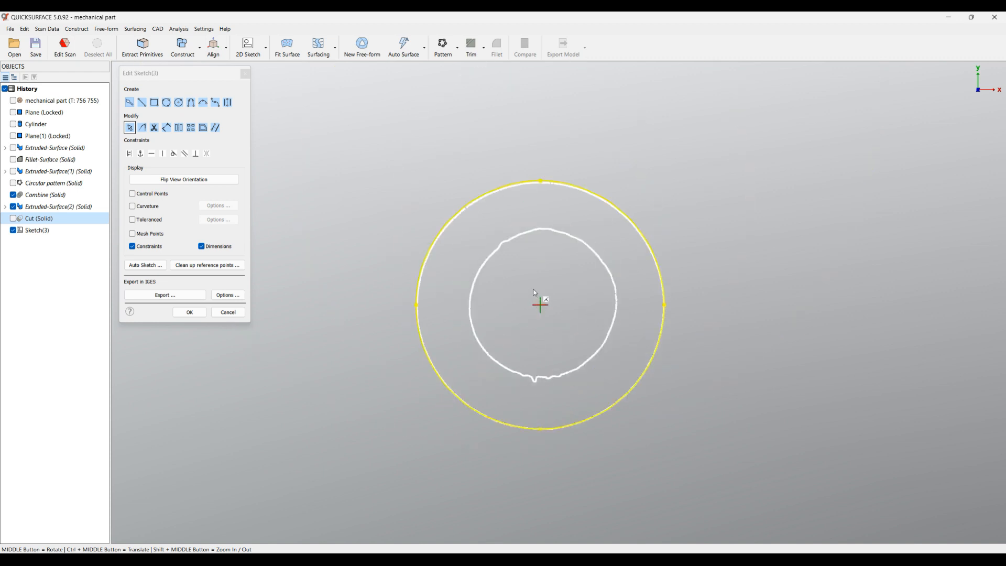
click(166, 127)
key(Escape)
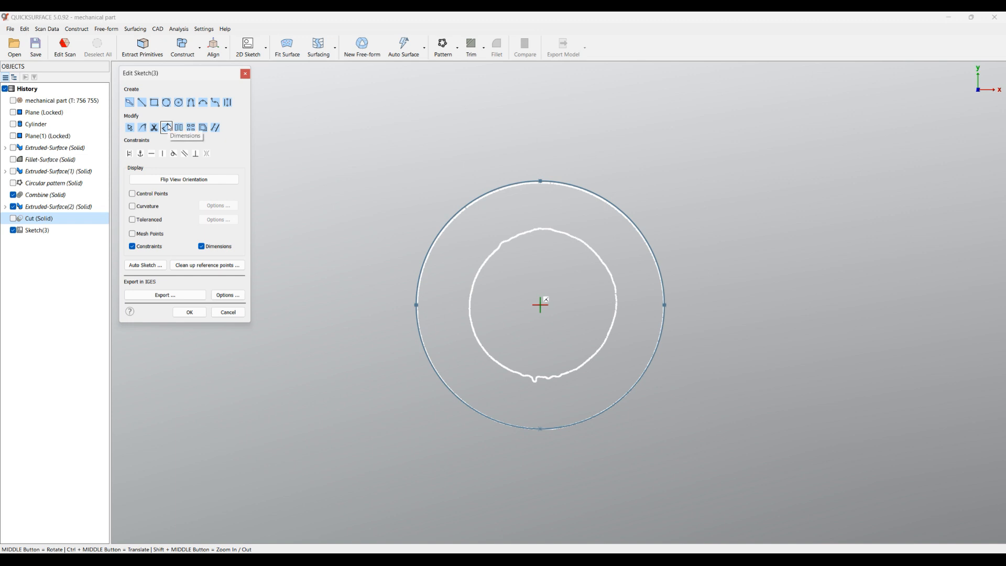
click(589, 193)
click(657, 134)
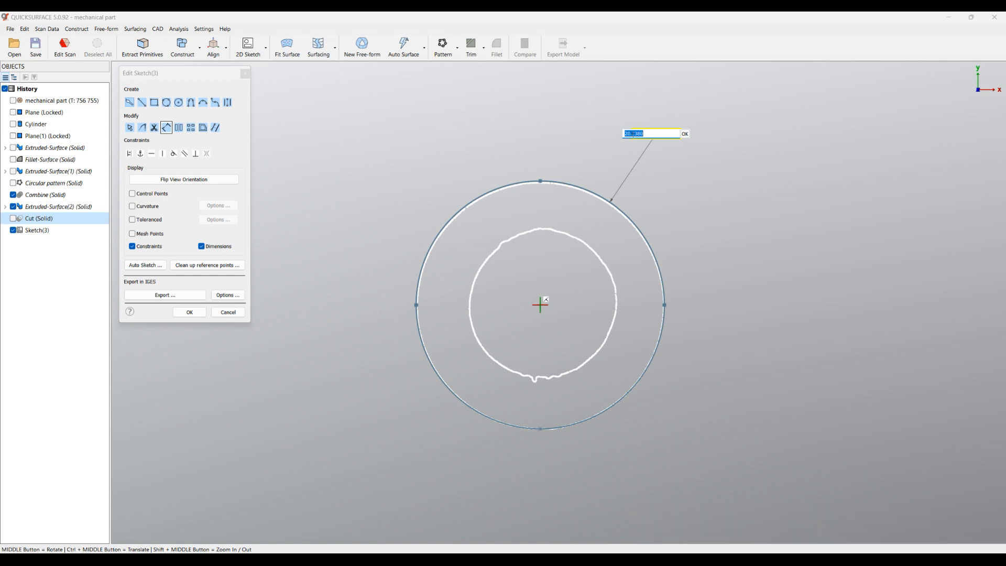
drag(633, 133, 667, 136)
text(1)
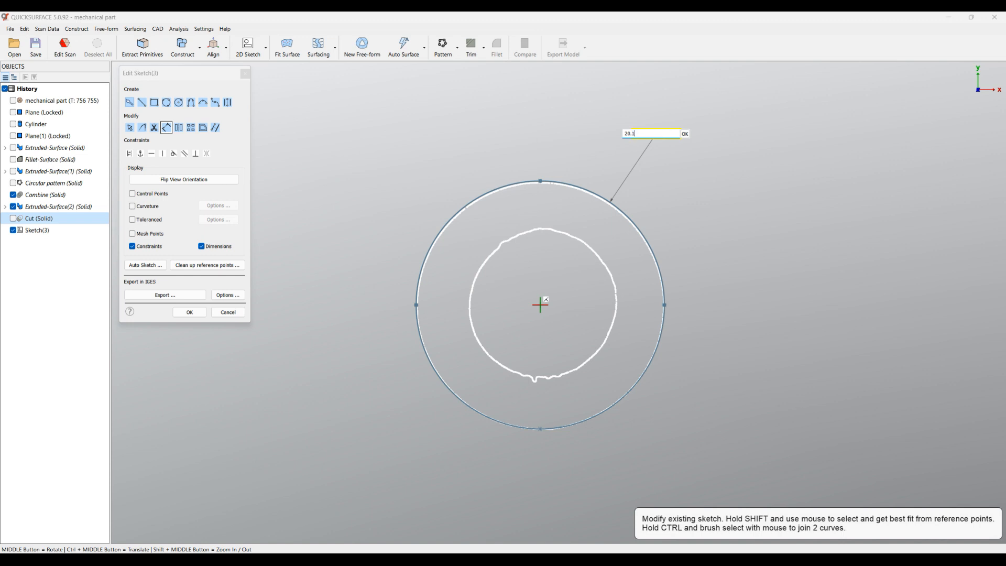
click(686, 134)
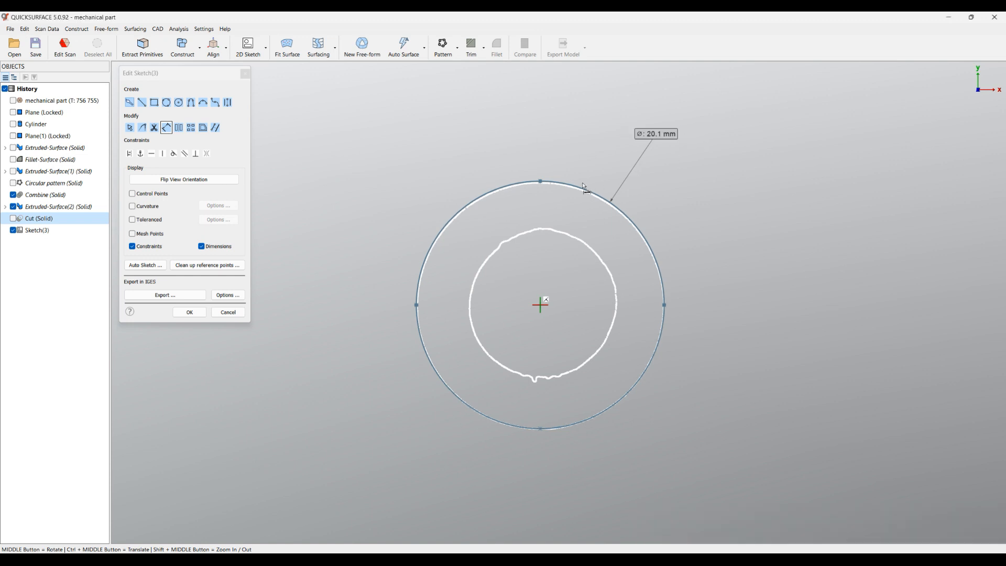
Set the boss circle's diameter to 20 mm and finish the sketch
double_click(655, 135)
drag(653, 133, 642, 134)
key(BackSpace)
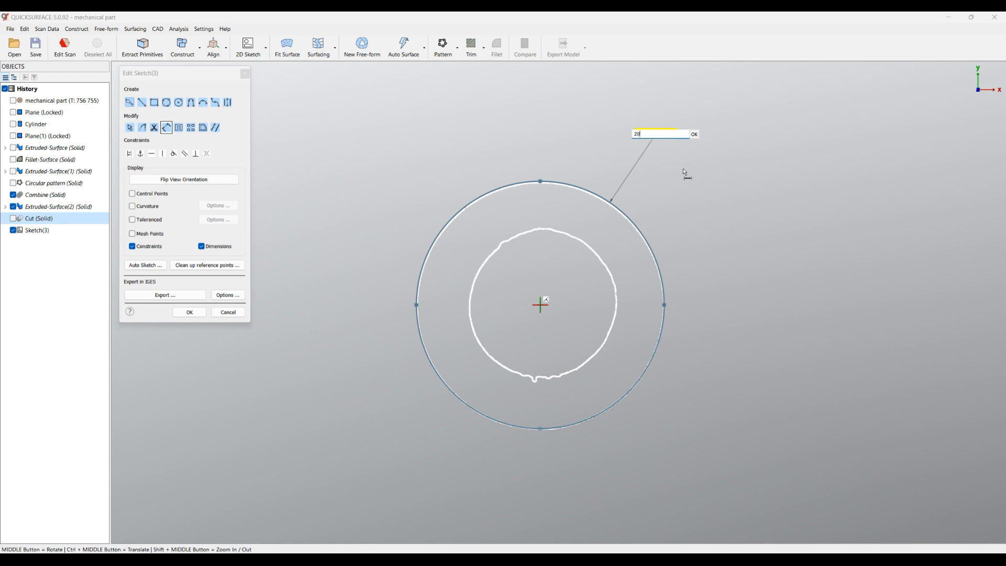
click(695, 136)
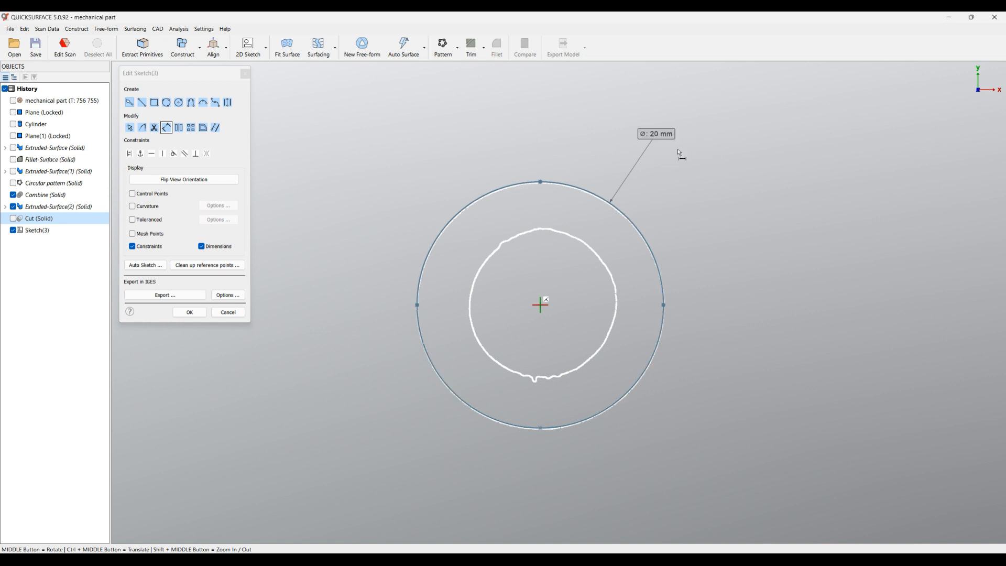
click(186, 315)
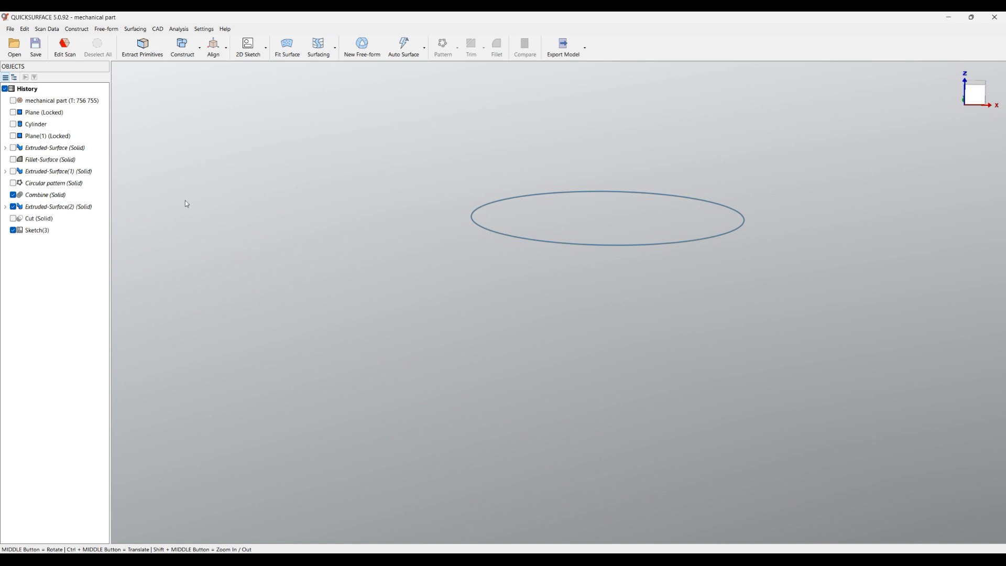
Show the scan mesh and extrude the boss circle as a new two-sided solid, with Depth 1 of 6.489 mm to the boss's end face
click(13, 100)
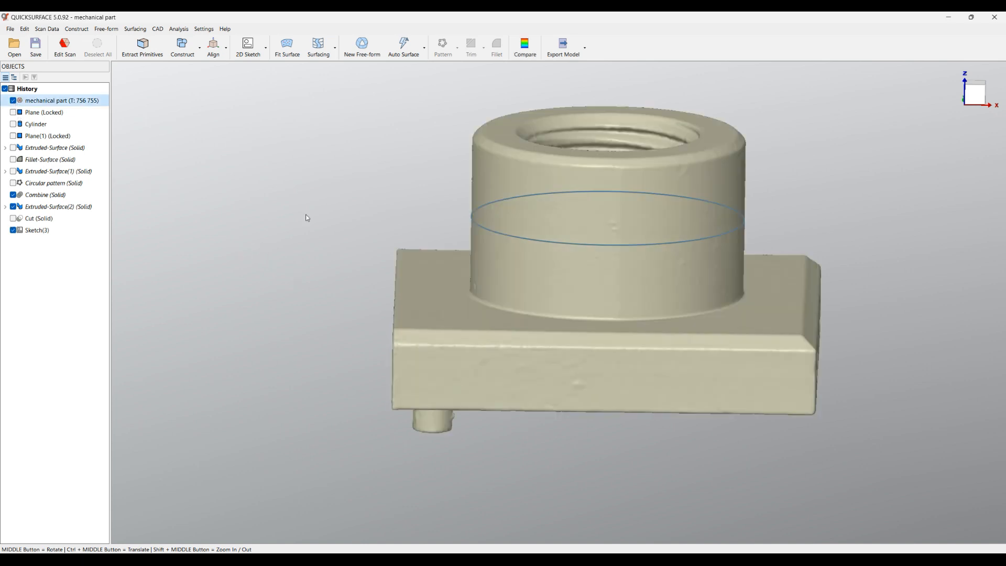
click(600, 248)
click(617, 235)
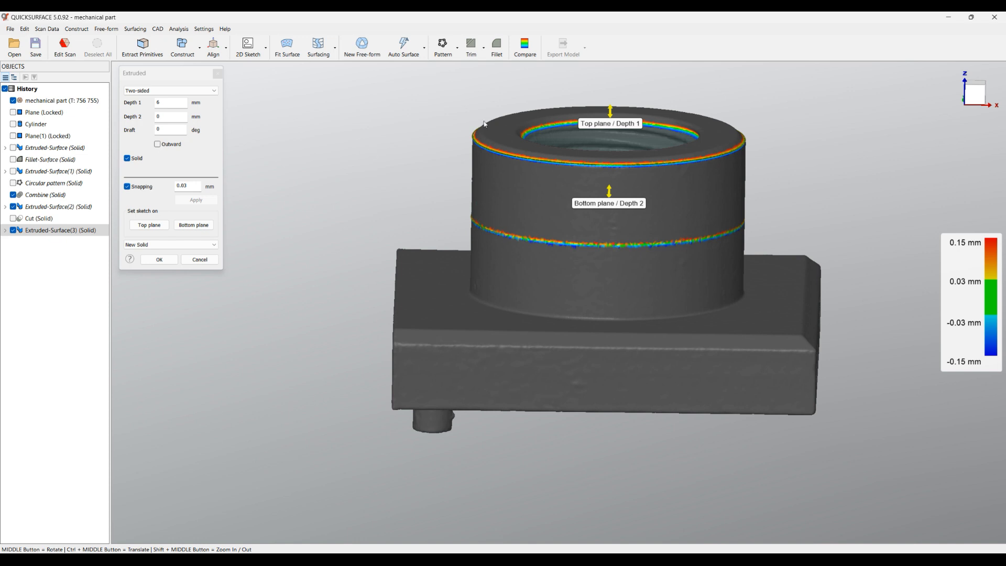
drag(611, 113, 509, 129)
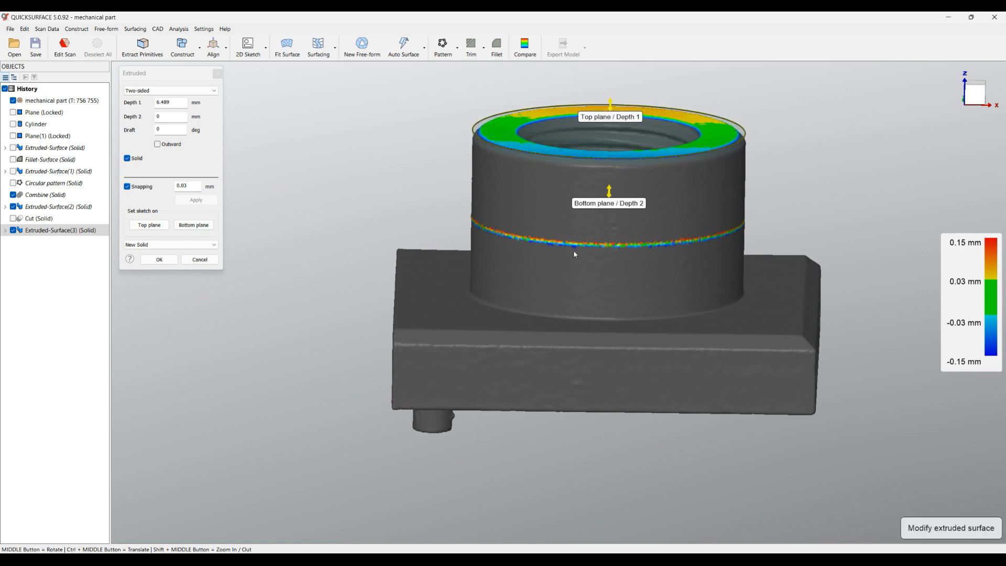
Extend the boss extrusion's bottom plane into the plate to a Depth 2 of 8.295 mm and confirm it
middle_drag(588, 274, 609, 232)
drag(609, 211, 611, 345)
middle_drag(603, 358, 248, 284)
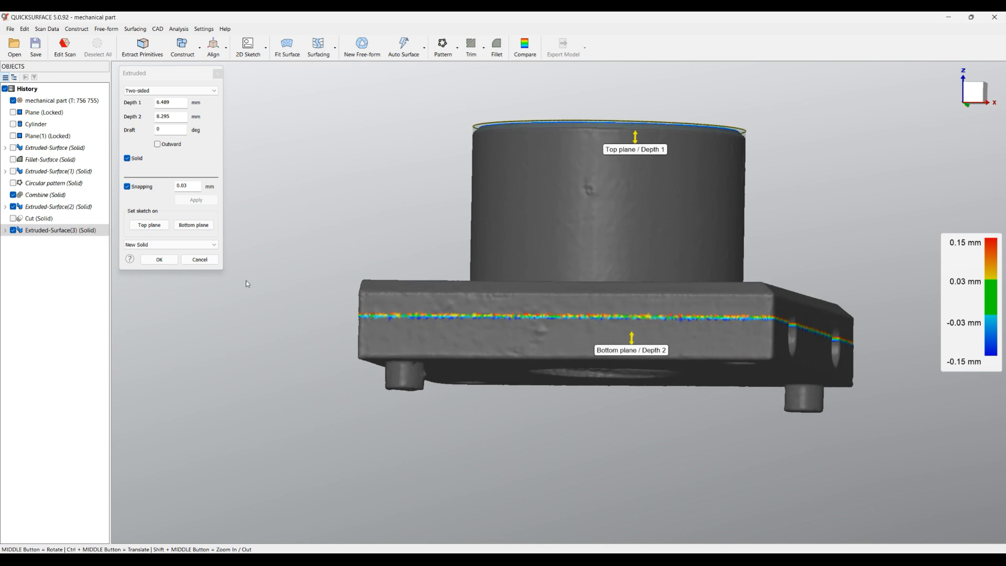
click(160, 260)
Show the cut plate solid and combine it with the extruded boss into one solid
middle_drag(497, 286, 532, 382)
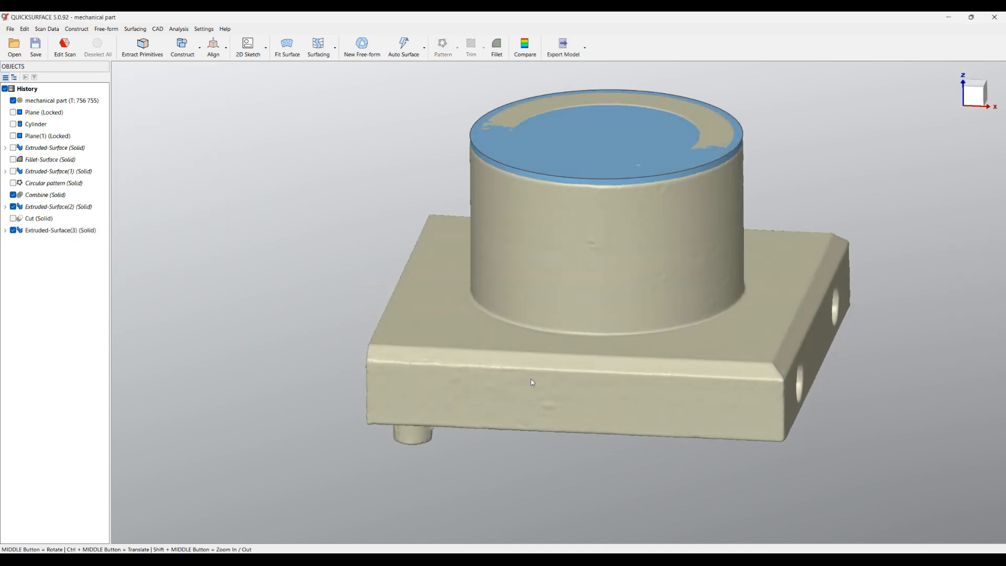
click(14, 219)
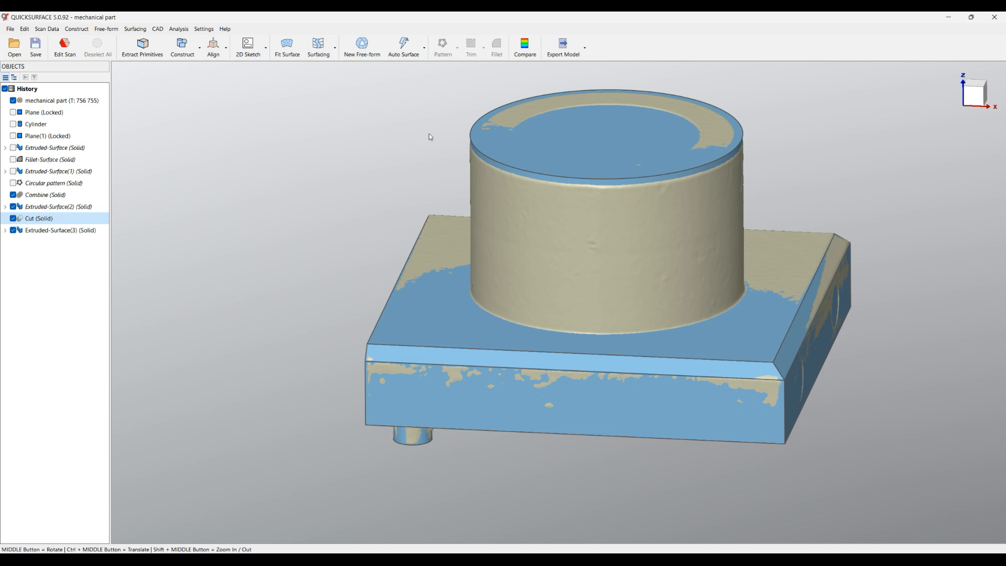
scroll(429, 137, down, 2)
drag(317, 85, 769, 397)
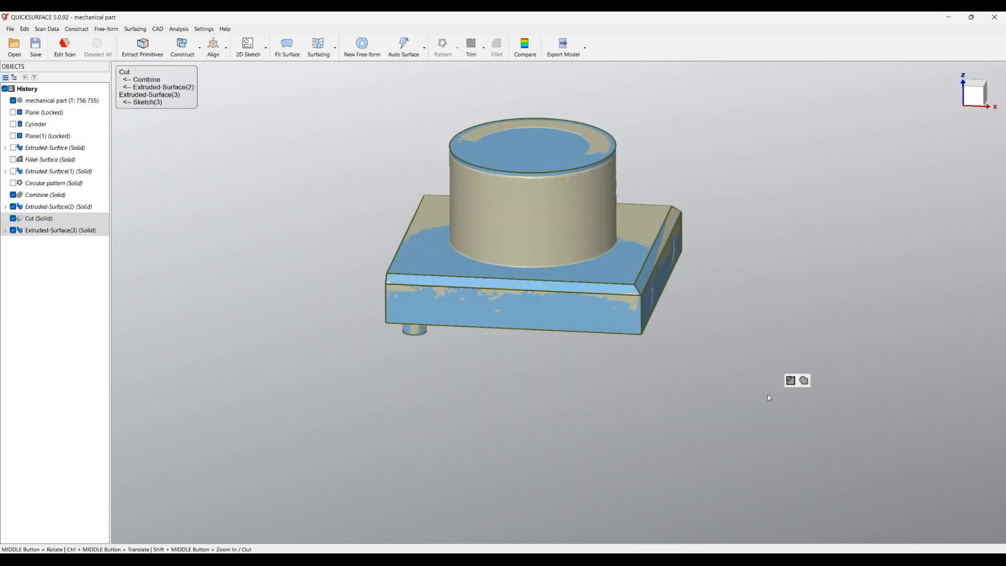
click(807, 382)
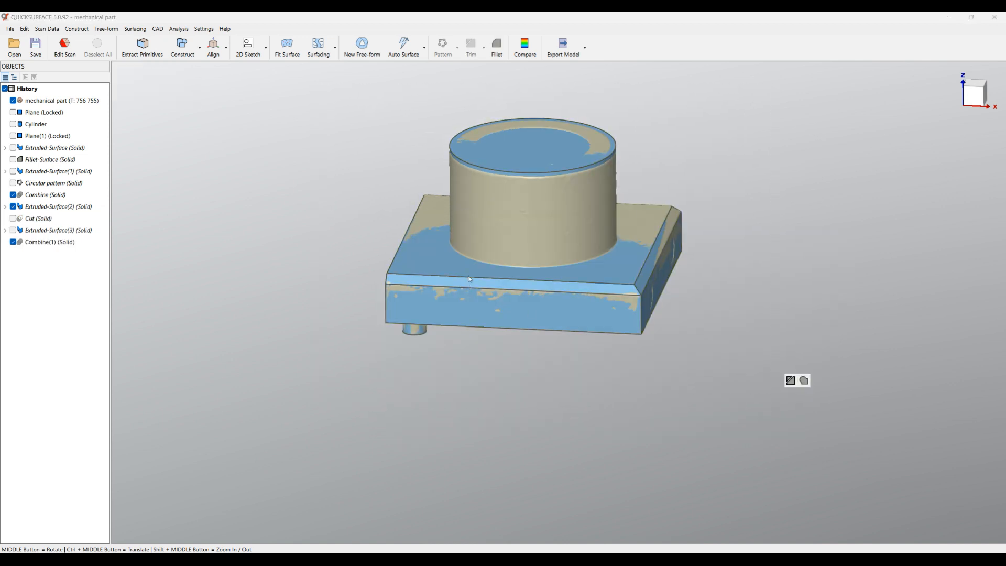
Start a fillet on the outer edge of the boss's end face with a radius of about 0.77 mm
scroll(535, 132, up, 3)
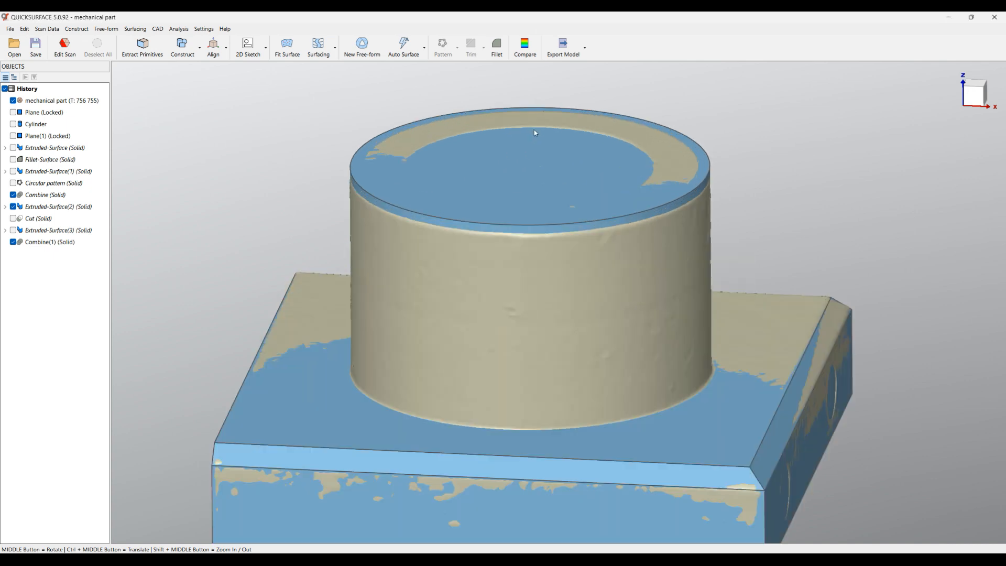
click(13, 242)
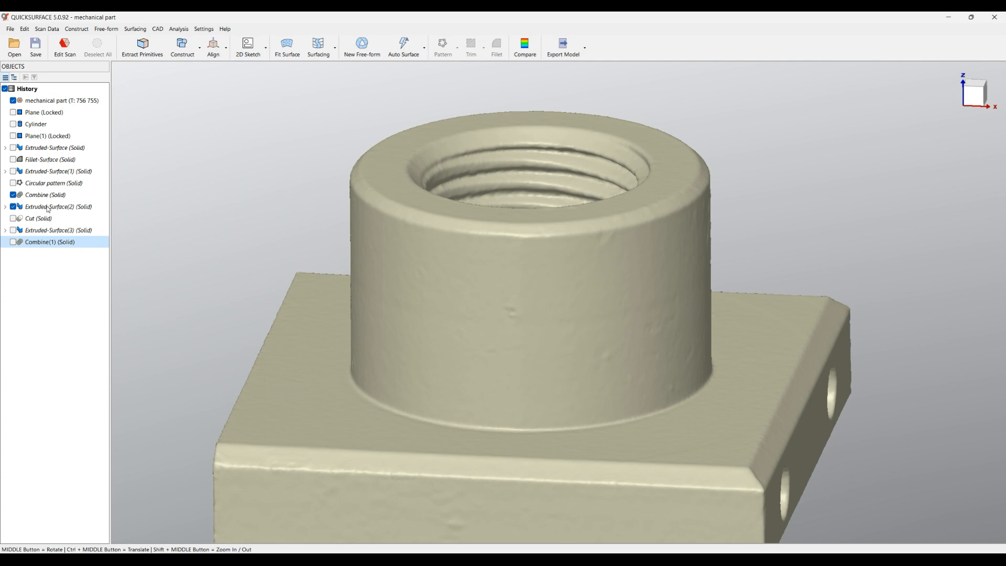
click(14, 243)
click(684, 180)
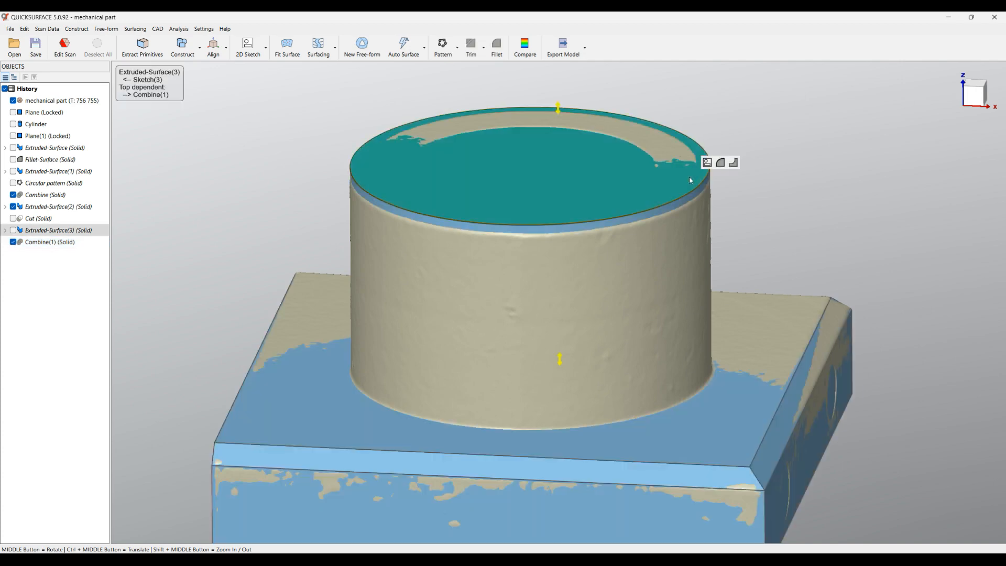
click(721, 162)
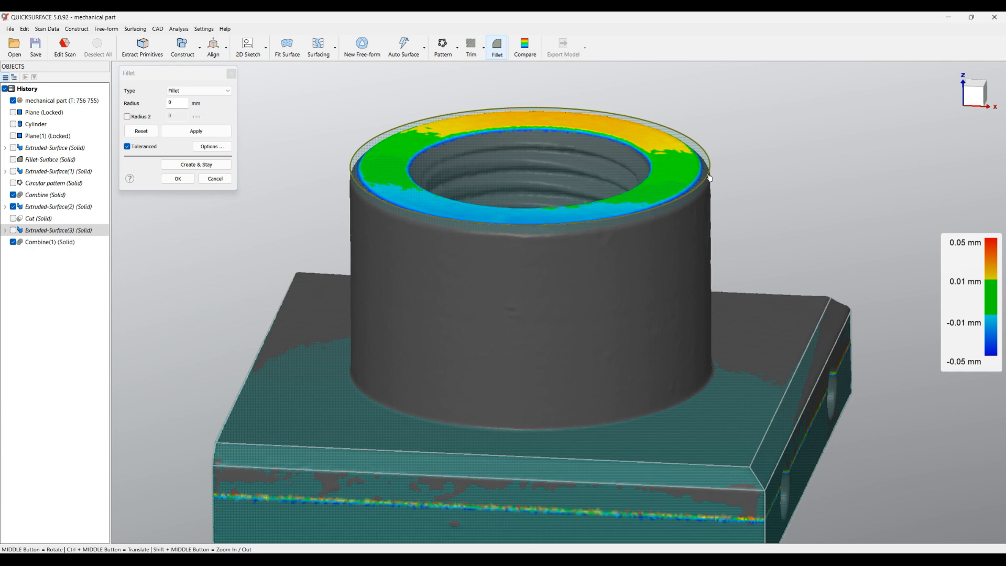
click(350, 157)
scroll(349, 160, up, 3)
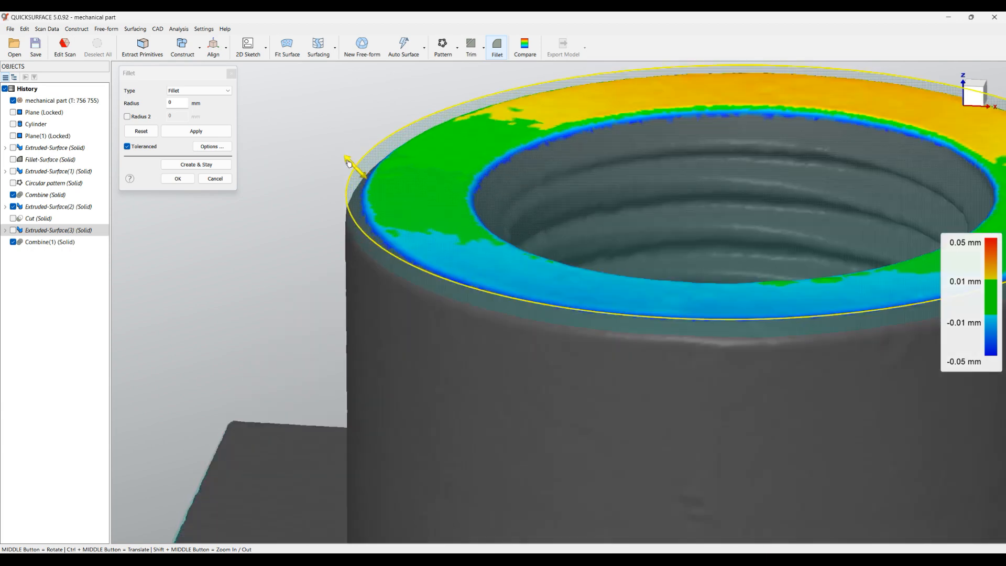
drag(349, 163, 368, 188)
Change the boss edge's fillet type to Chamfer, set its size to 0.5 mm and create it
click(198, 90)
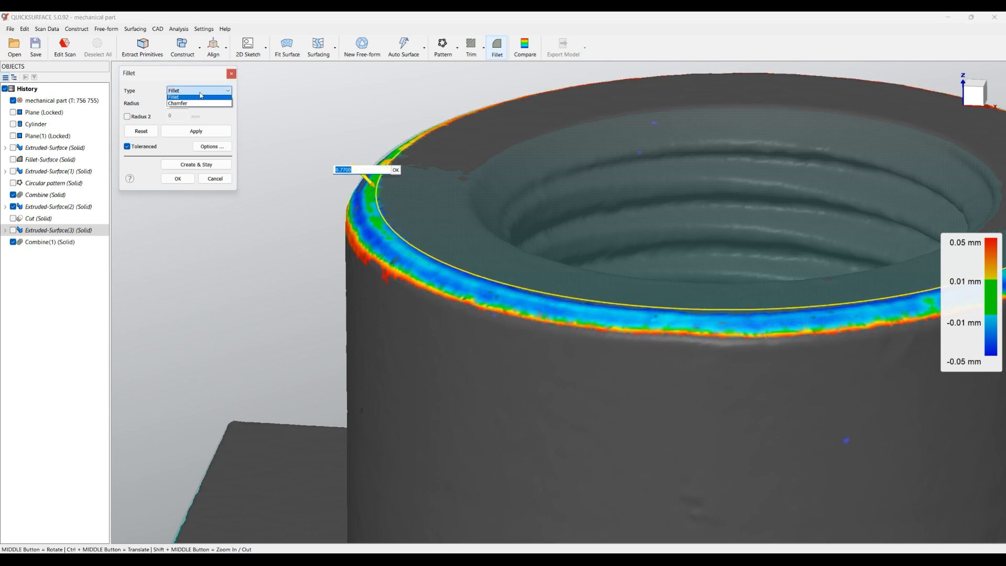
click(189, 106)
drag(364, 177, 360, 175)
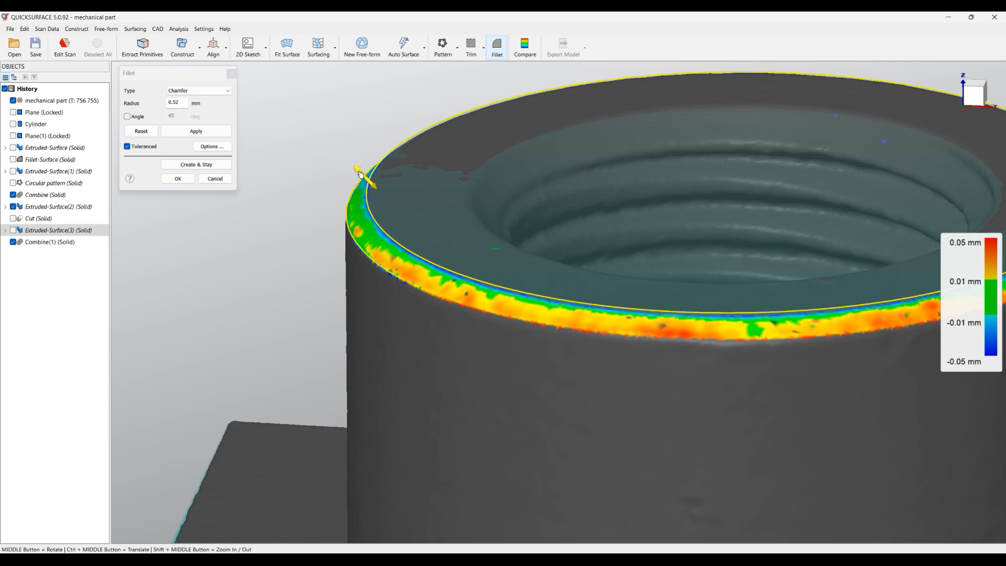
double_click(361, 175)
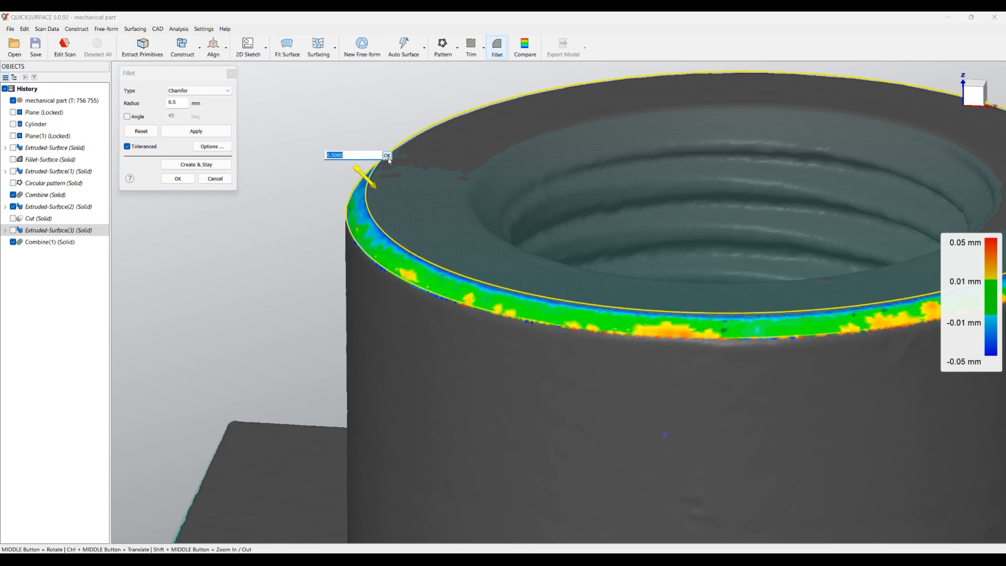
click(387, 156)
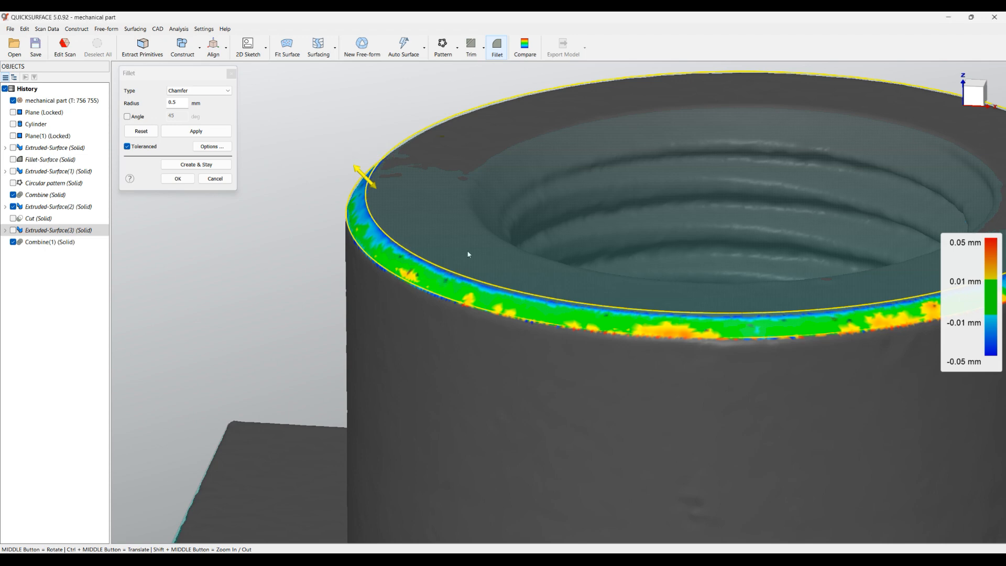
scroll(469, 255, down, 3)
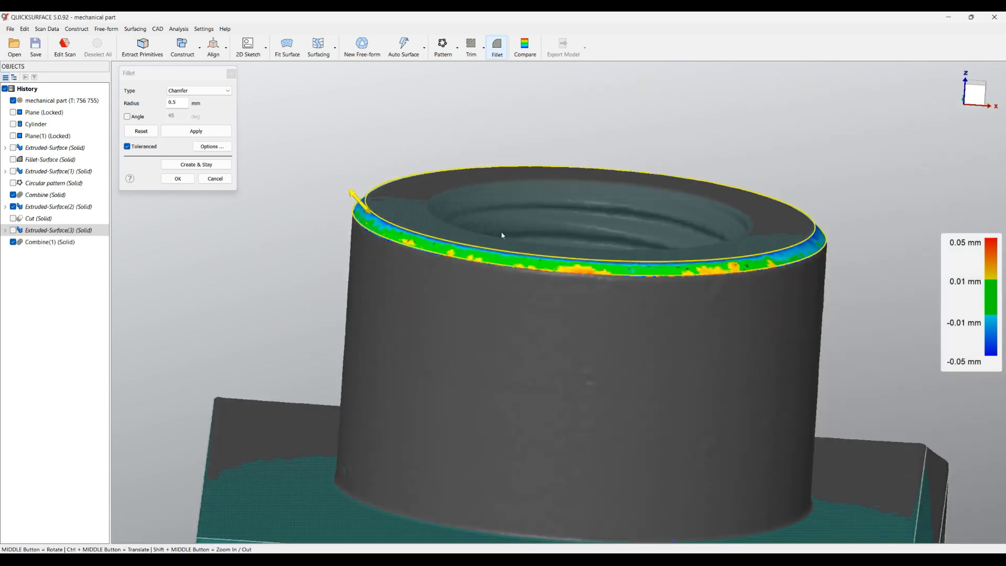
click(178, 178)
scroll(517, 228, down, 5)
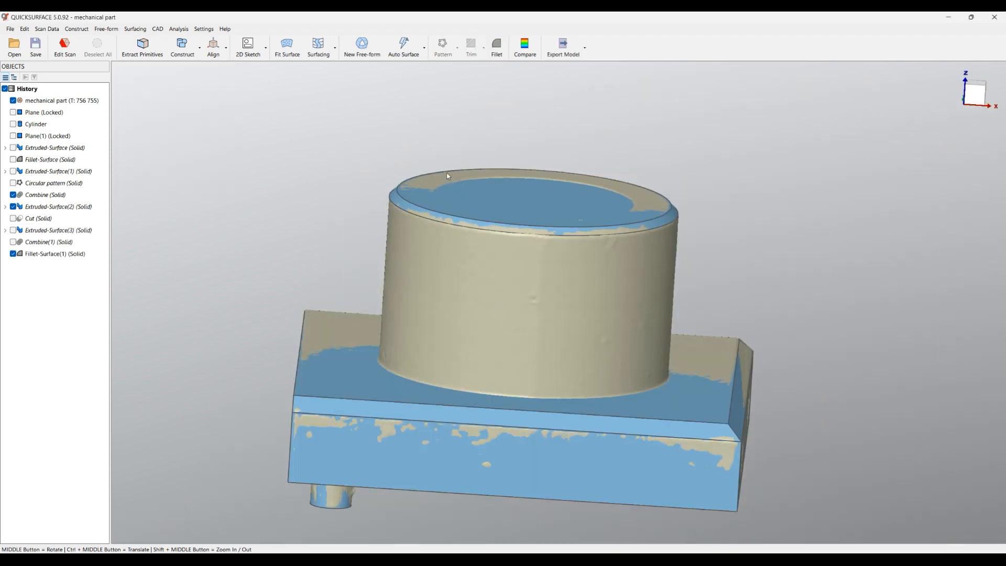
Hide the scan mesh and examine the combined solid with its chamfered boss
middle_drag(517, 229, 487, 231)
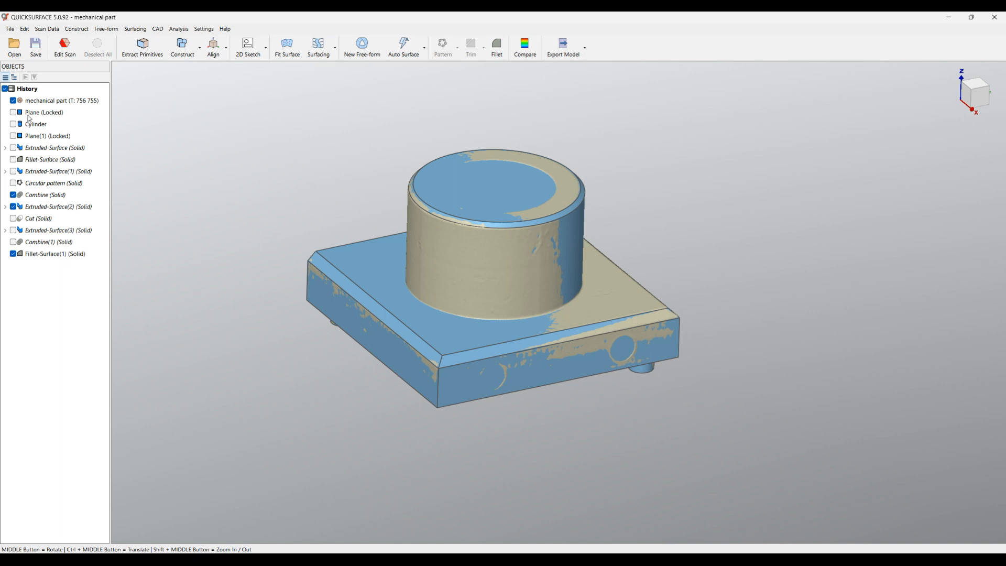
click(13, 100)
scroll(451, 163, up, 5)
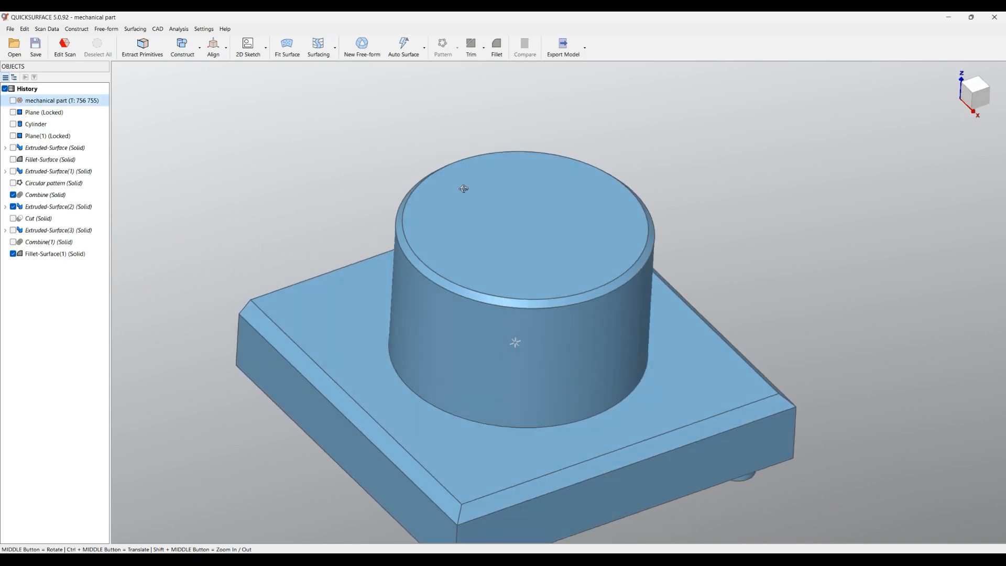
ctrl+middle_drag(574, 249, 578, 204)
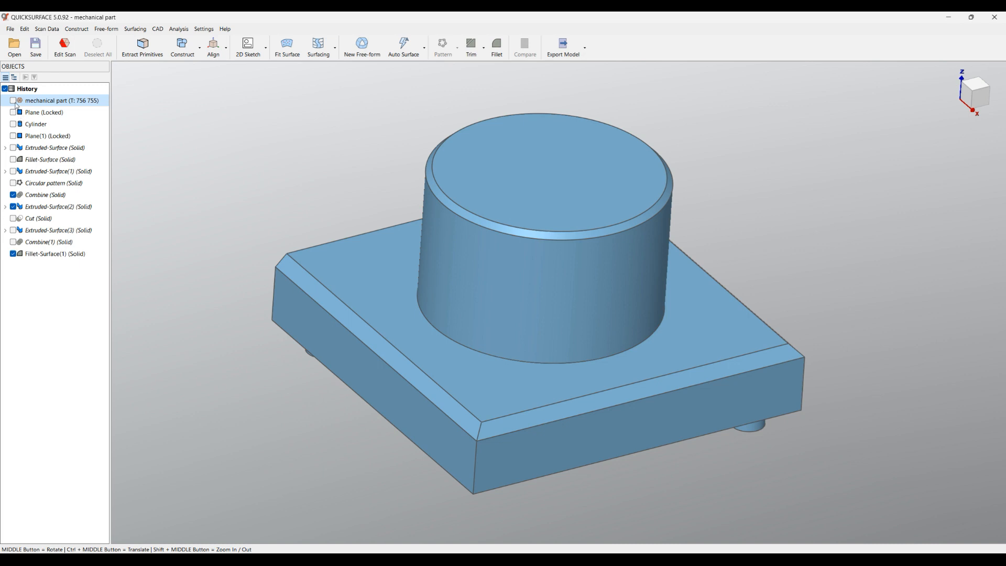
Show the scan mesh, hide the chamfered solid and examine the threaded through hole in the boss
click(13, 100)
click(14, 253)
middle_drag(566, 294, 798, 193)
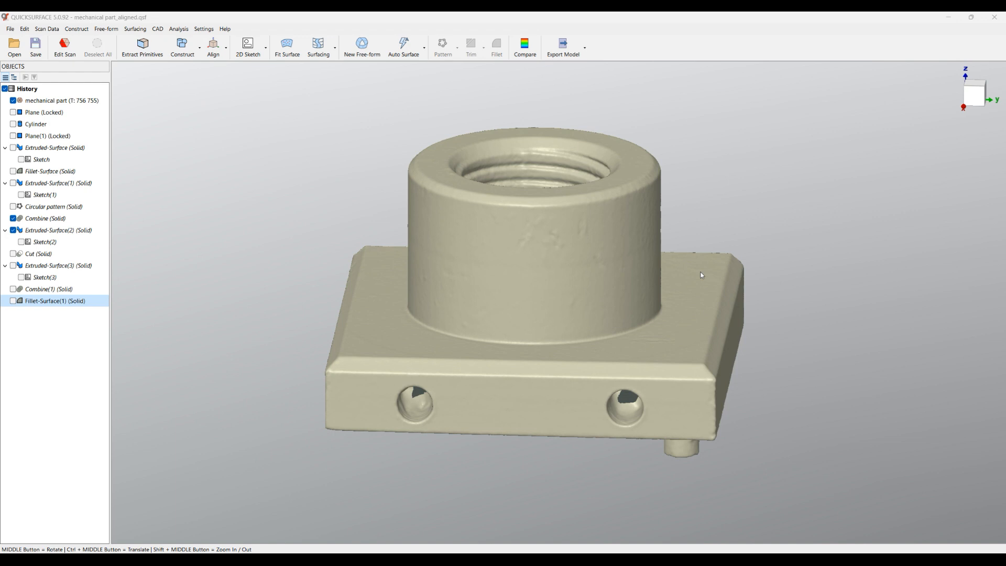
middle_drag(514, 162, 588, 255)
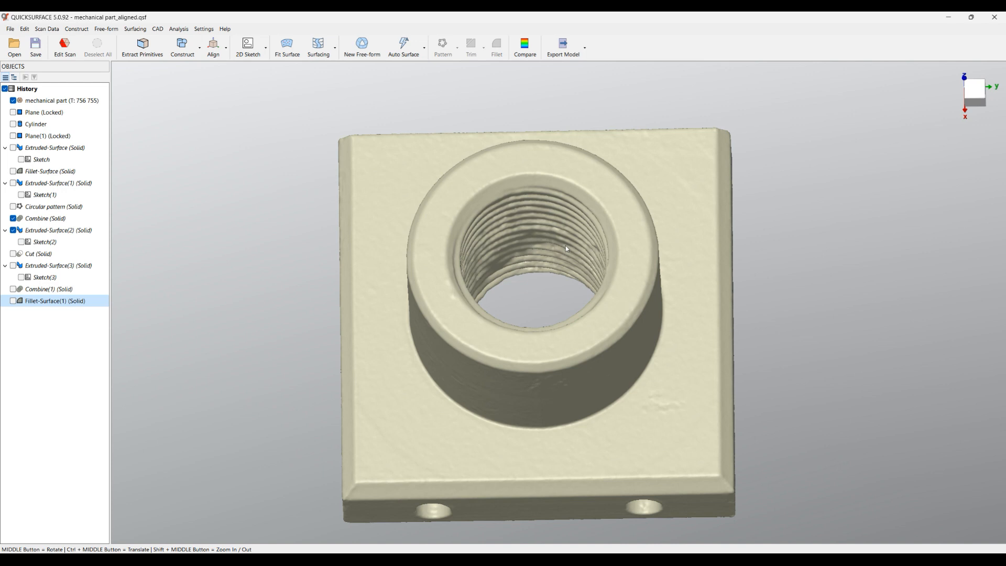
click(14, 302)
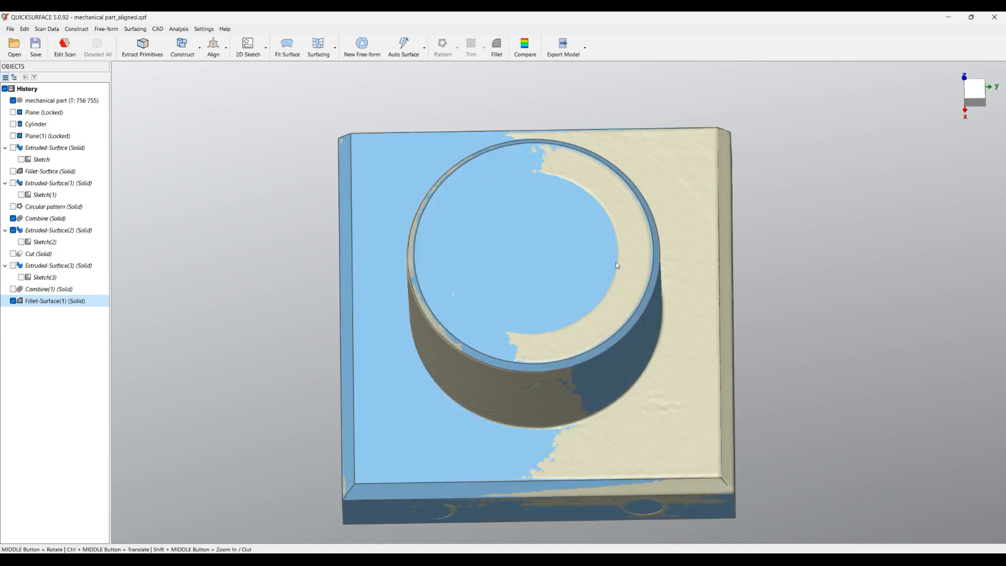
click(13, 302)
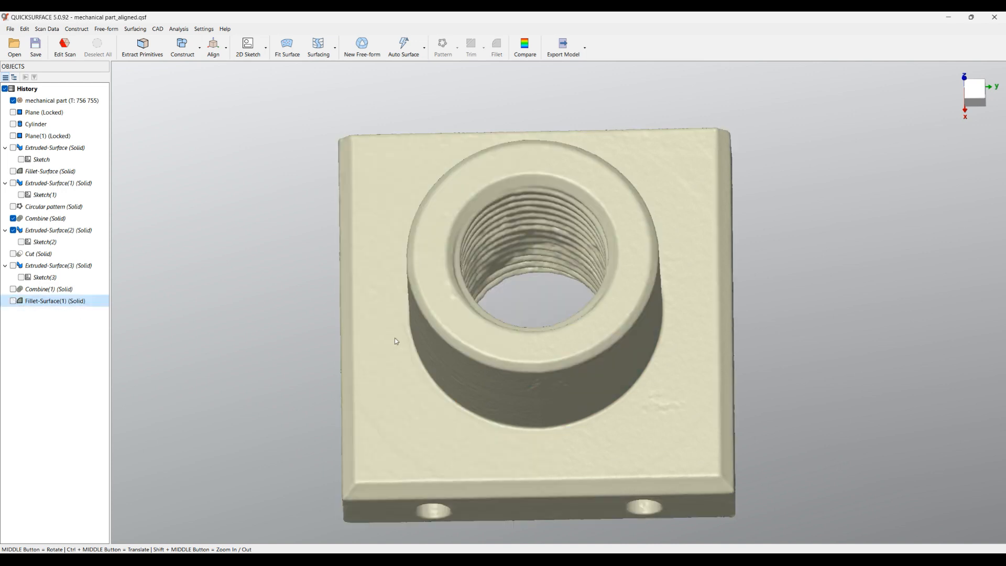
middle_drag(567, 294, 571, 385)
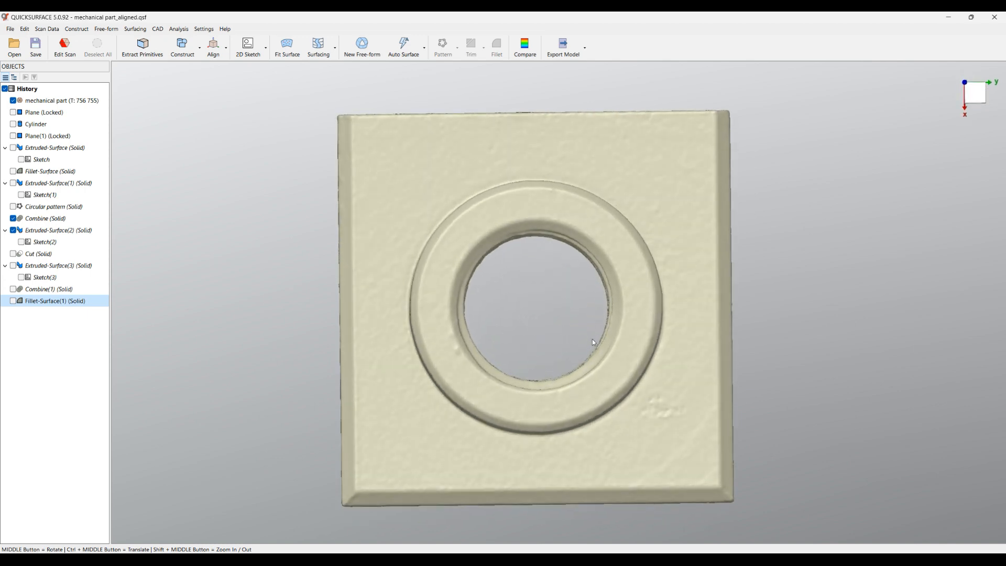
scroll(593, 342, up, 5)
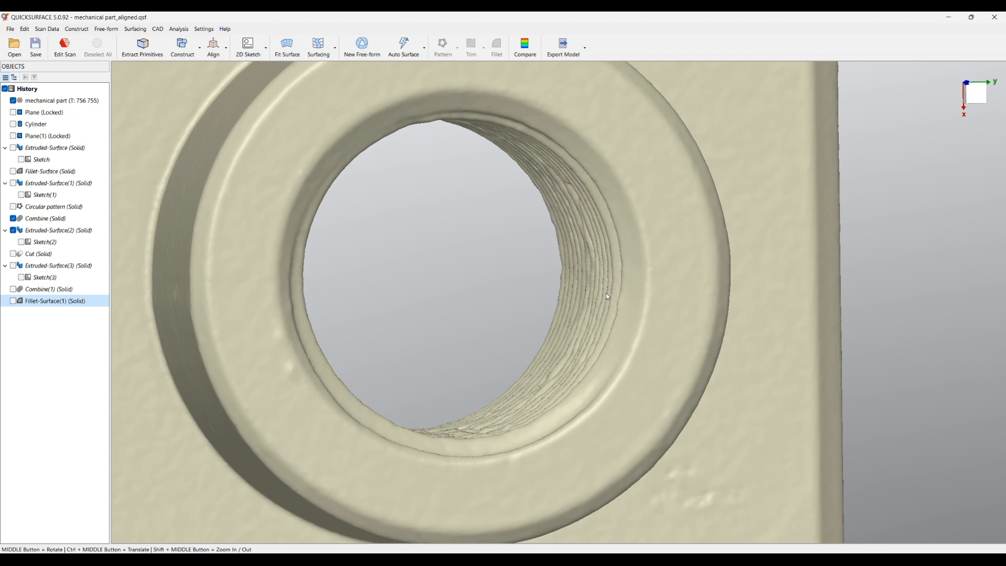
middle_drag(558, 276, 535, 278)
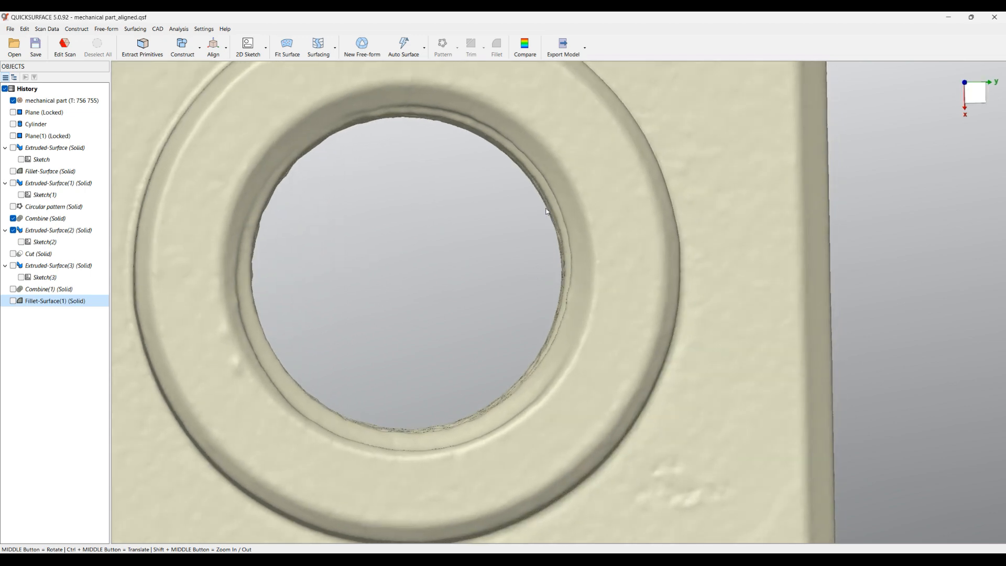
scroll(564, 242, down, 3)
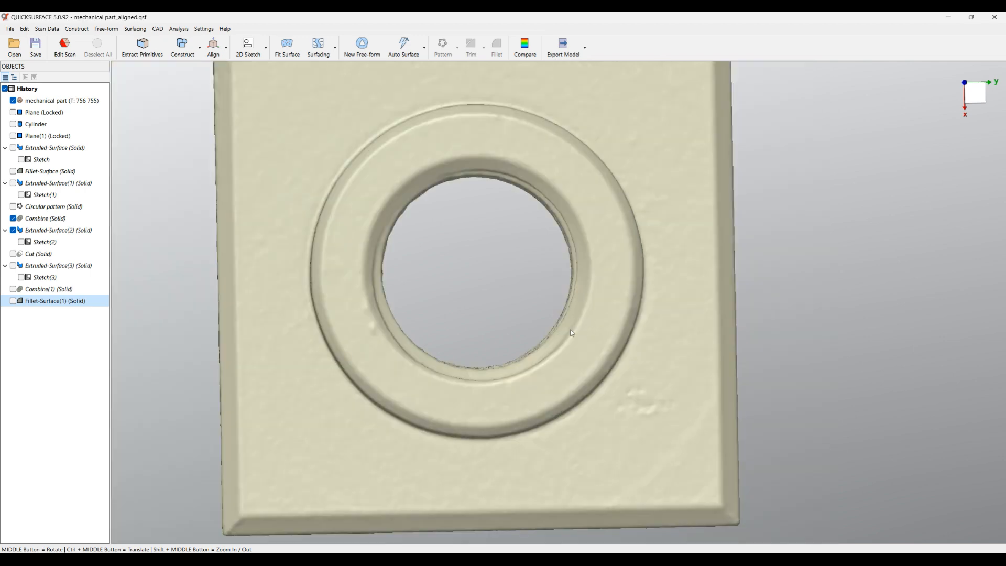
middle_drag(553, 358, 439, 308)
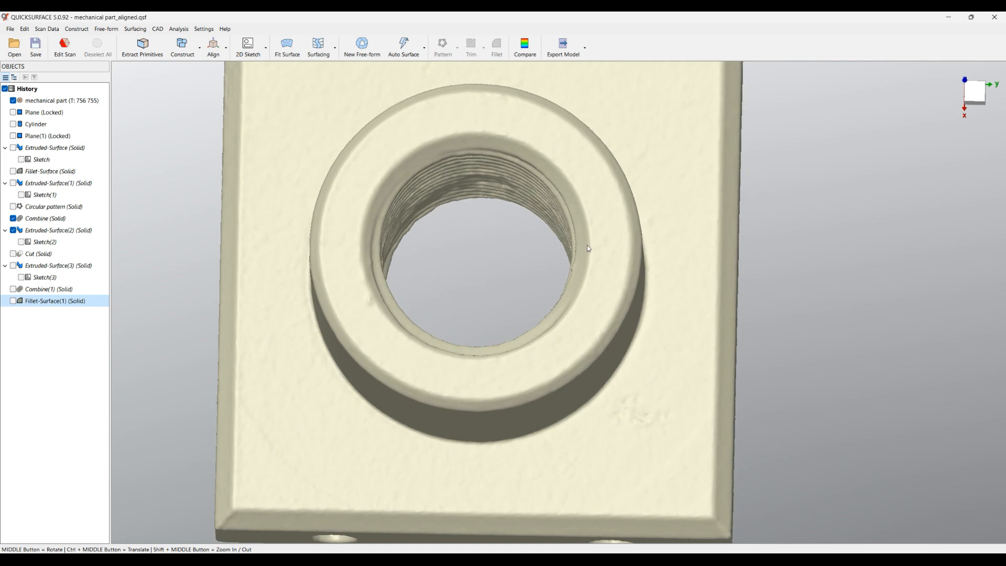
Create an extrusion sketch on the OXY plane at 0 mm offset, viewed from above, using the mesh outline as reference
click(976, 90)
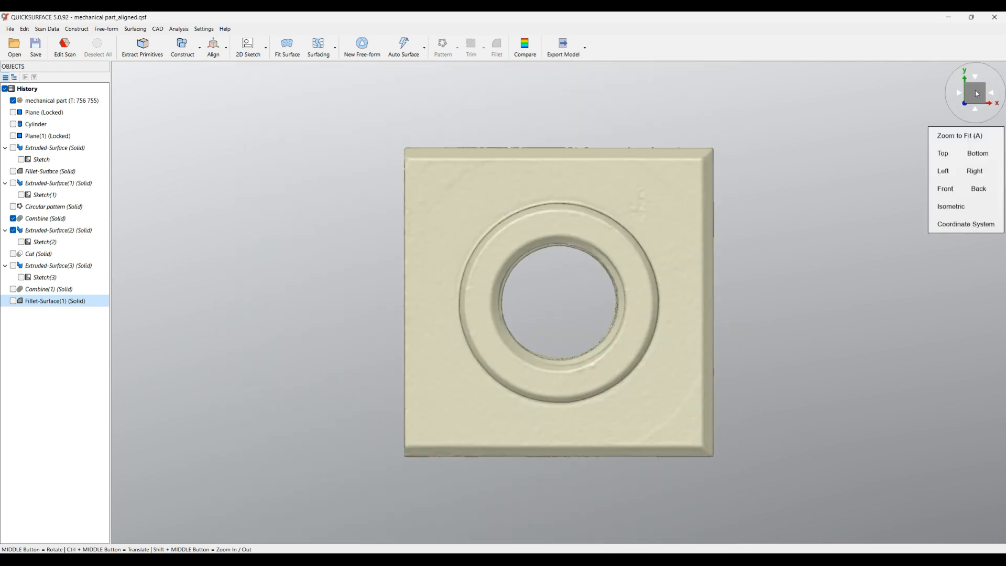
click(247, 48)
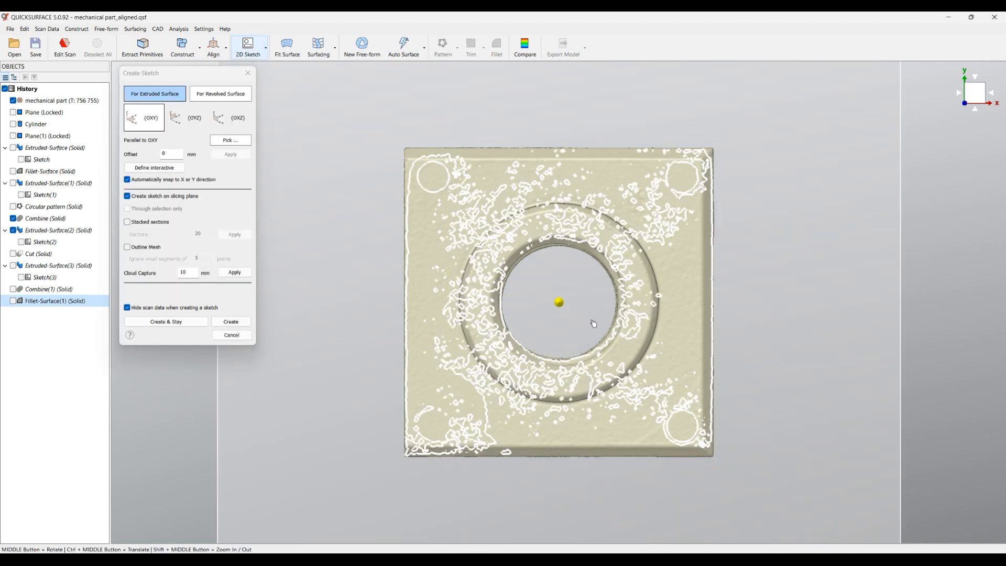
scroll(612, 332, up, 2)
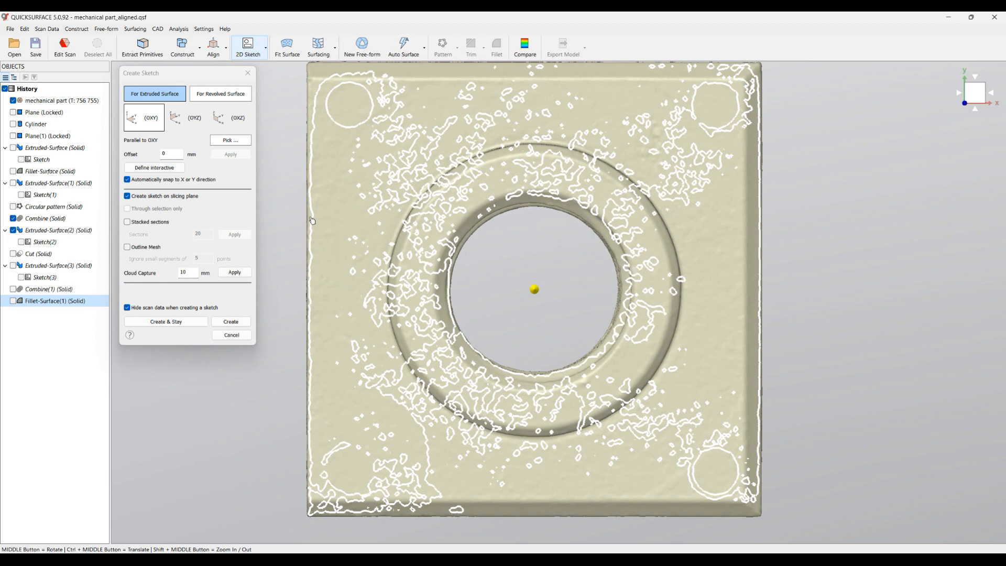
click(136, 247)
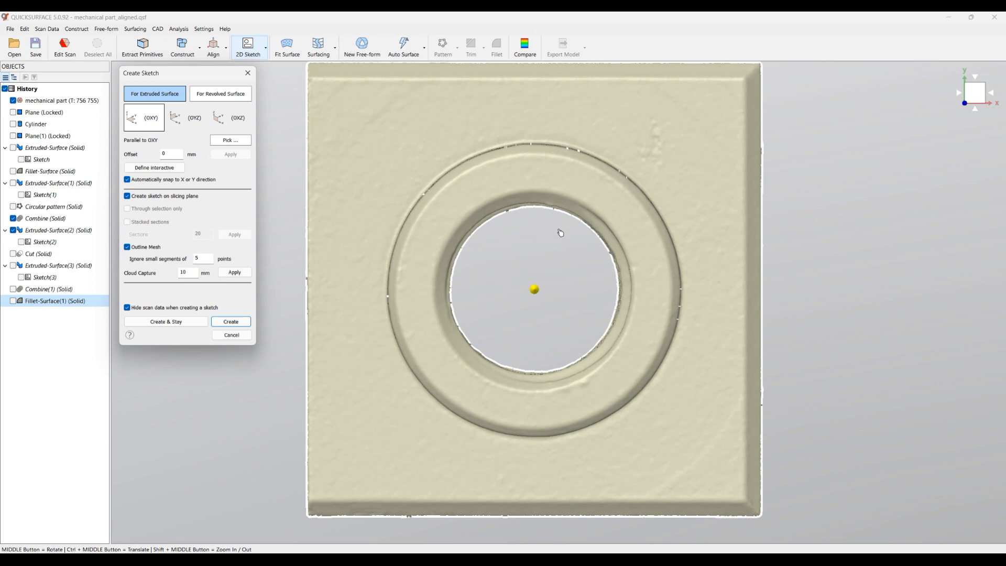
click(231, 322)
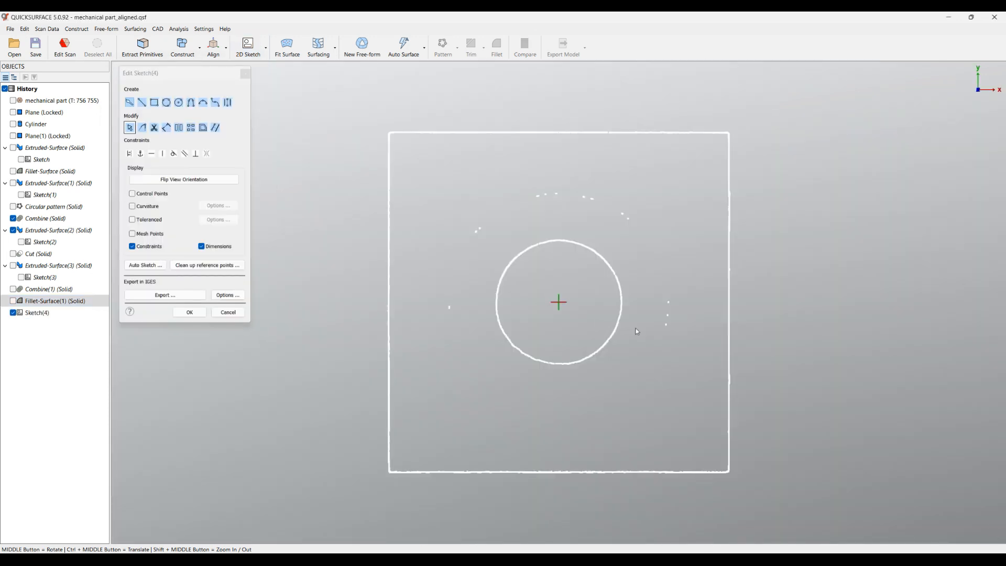
Draw a circle centred on the origin over the hole's mesh outline and set its diameter to 11.5 mm
scroll(636, 329, up, 2)
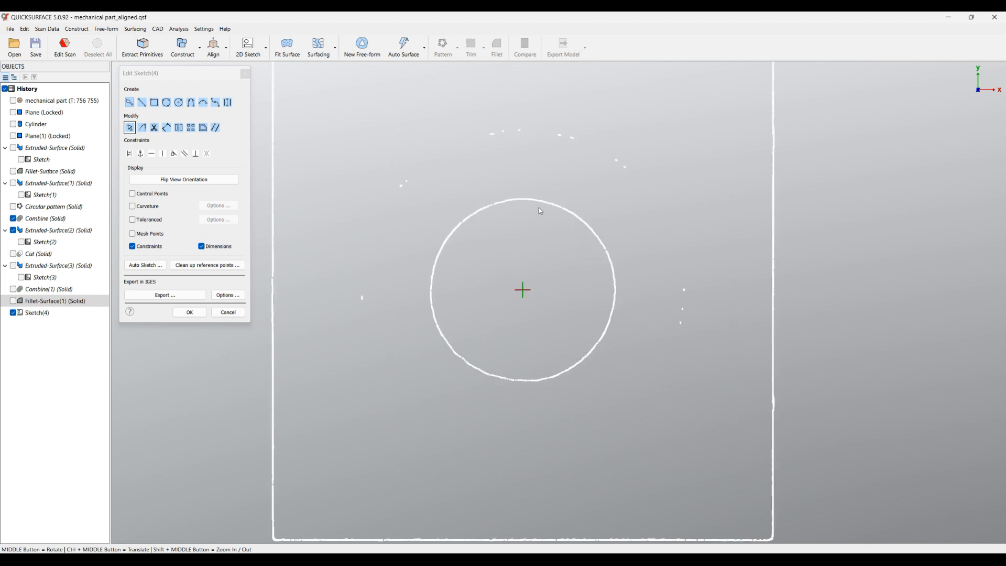
click(179, 102)
click(523, 289)
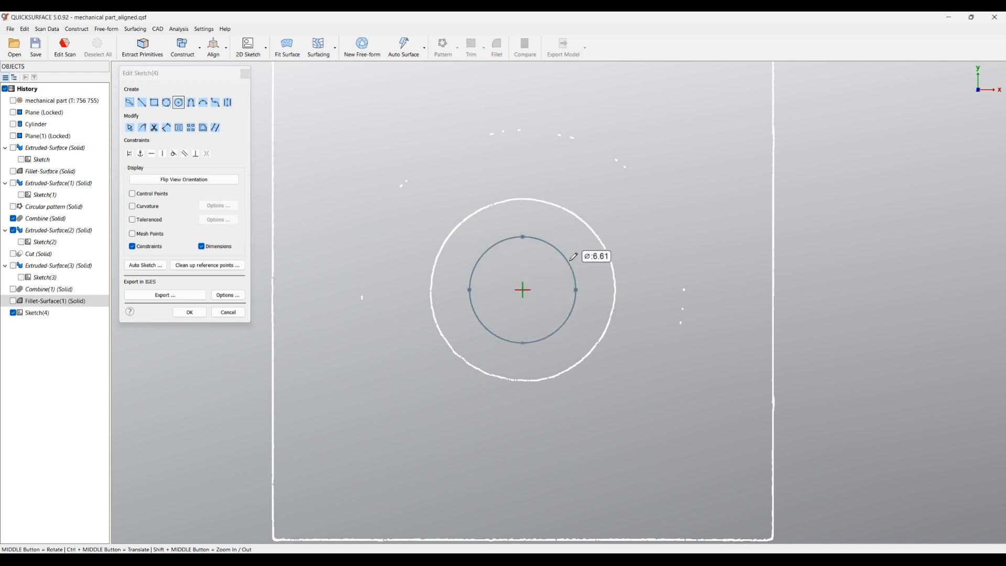
click(591, 224)
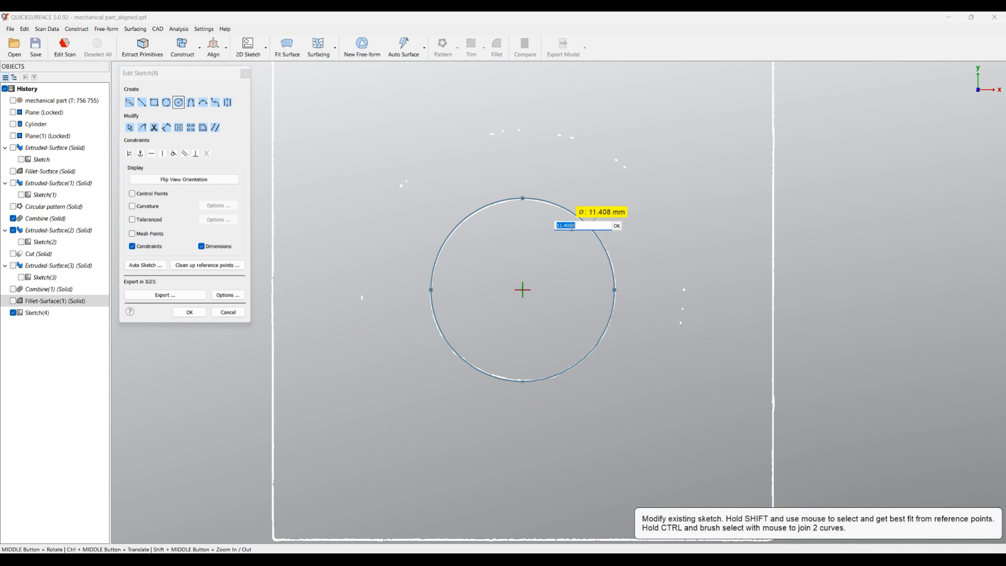
drag(564, 226, 585, 226)
text(5)
click(617, 226)
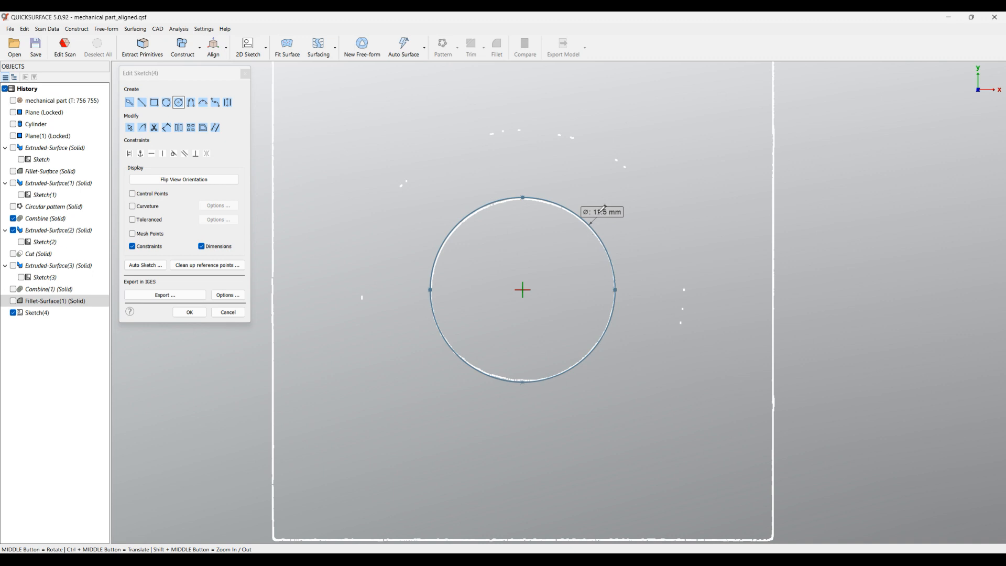
Change the circle's diameter to 11.4 mm and finish the sketch
click(130, 127)
double_click(617, 213)
text(11.)
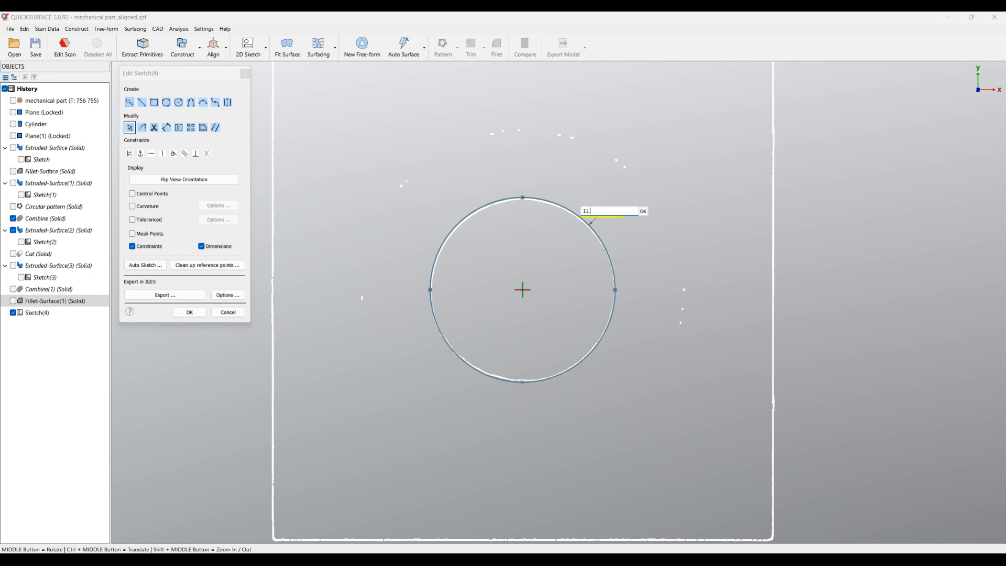
text(4)
click(643, 212)
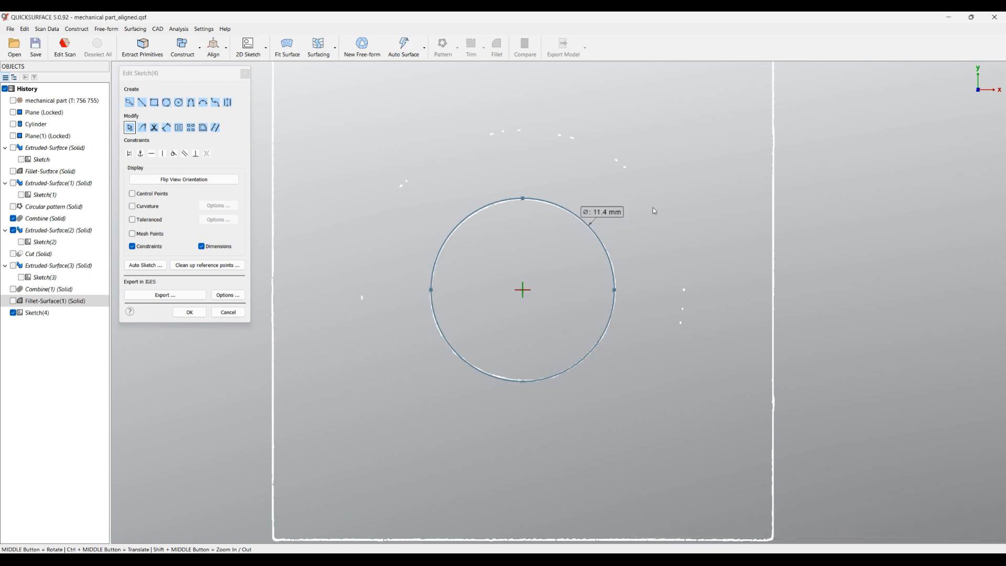
click(189, 312)
Extrude the circle two-sided, about 22.9 mm up and 22.3 mm down, through the displayed chamfered solid
mouse_move(476, 357)
middle_down()
mouse_move(458, 324)
mouse_move(473, 112)
middle_up()
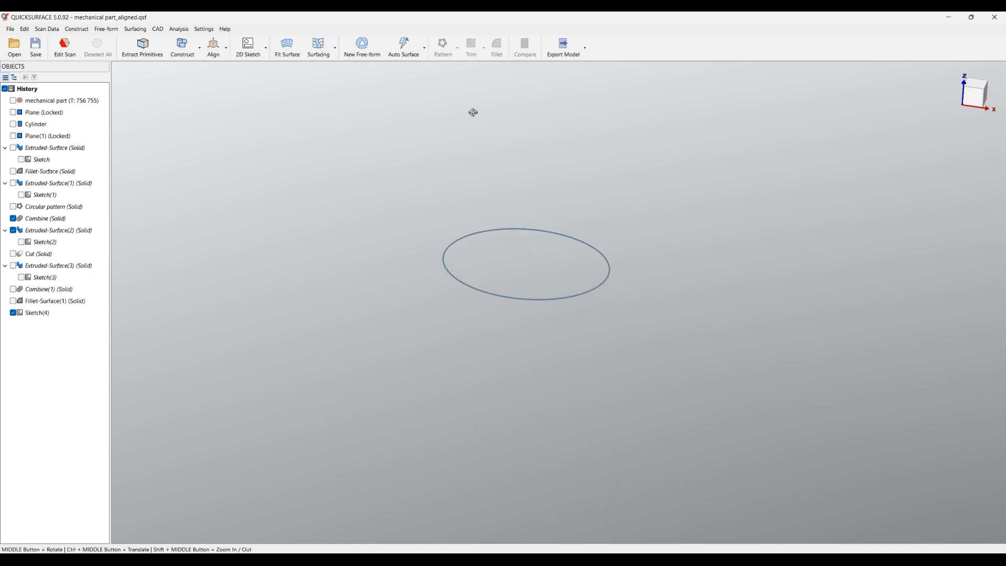
click(544, 300)
click(561, 285)
scroll(498, 329, down, 2)
drag(526, 272, 488, 433)
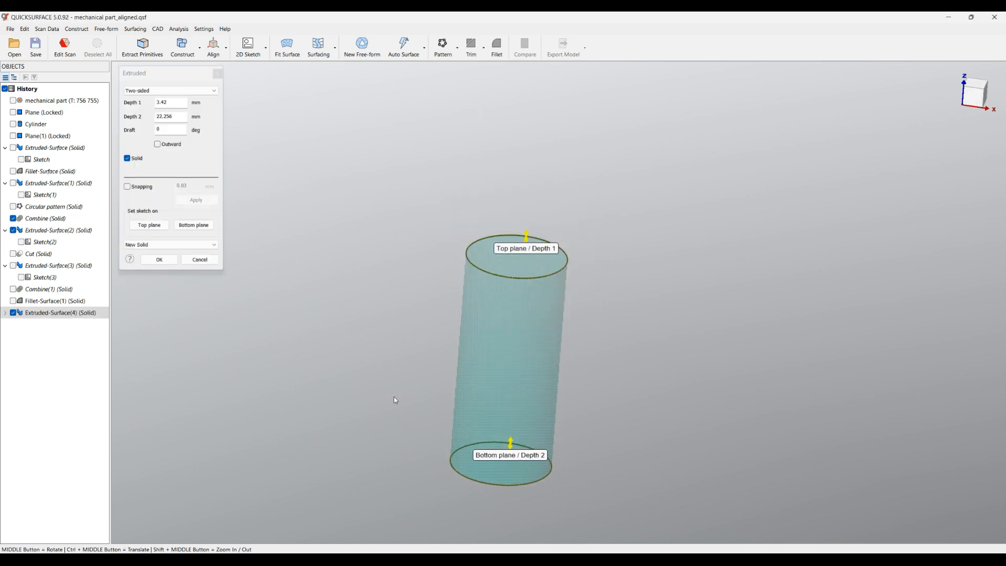
click(14, 302)
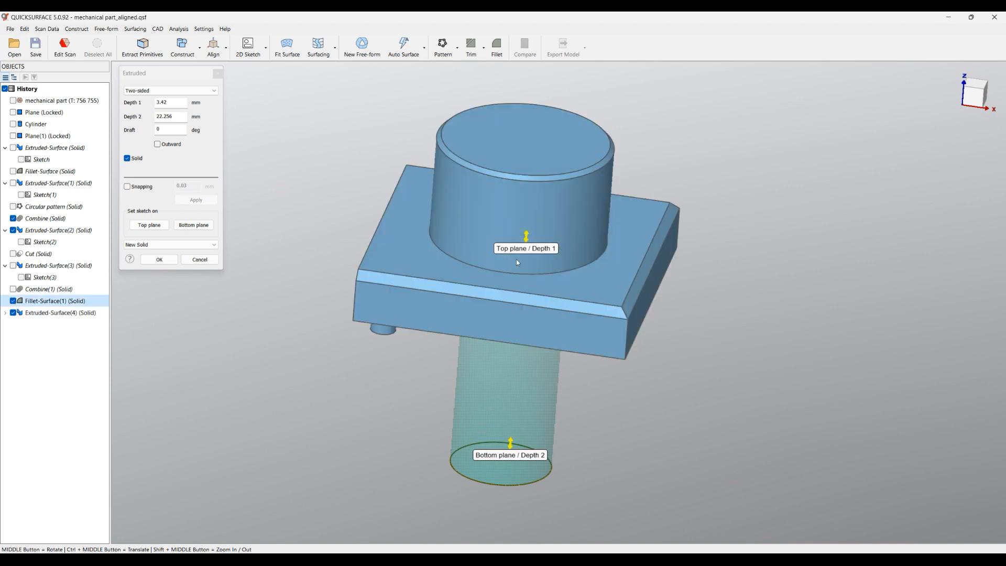
drag(527, 238, 532, 154)
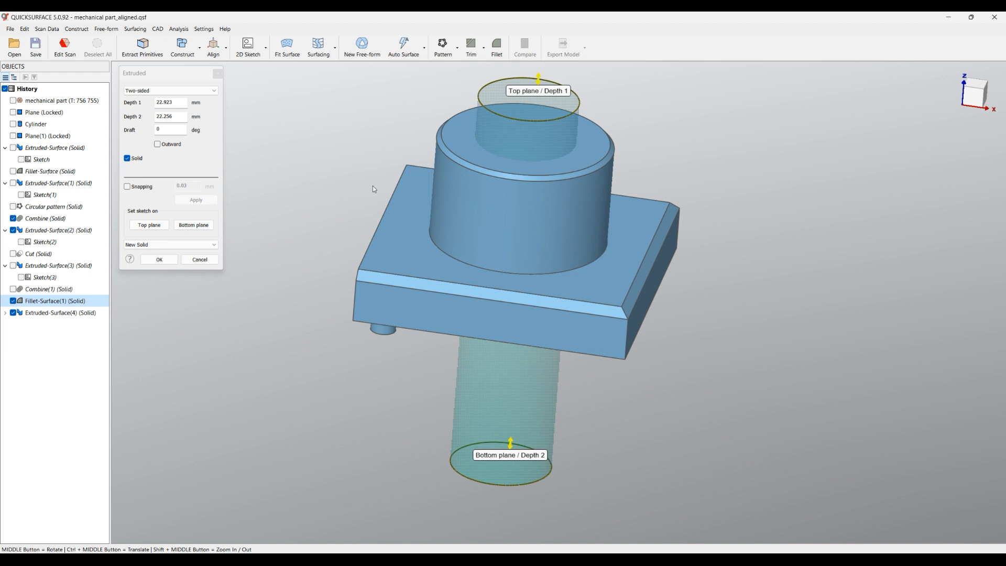
Set the extrusion's operation to Cut and create the through hole in the chamfered solid
click(151, 245)
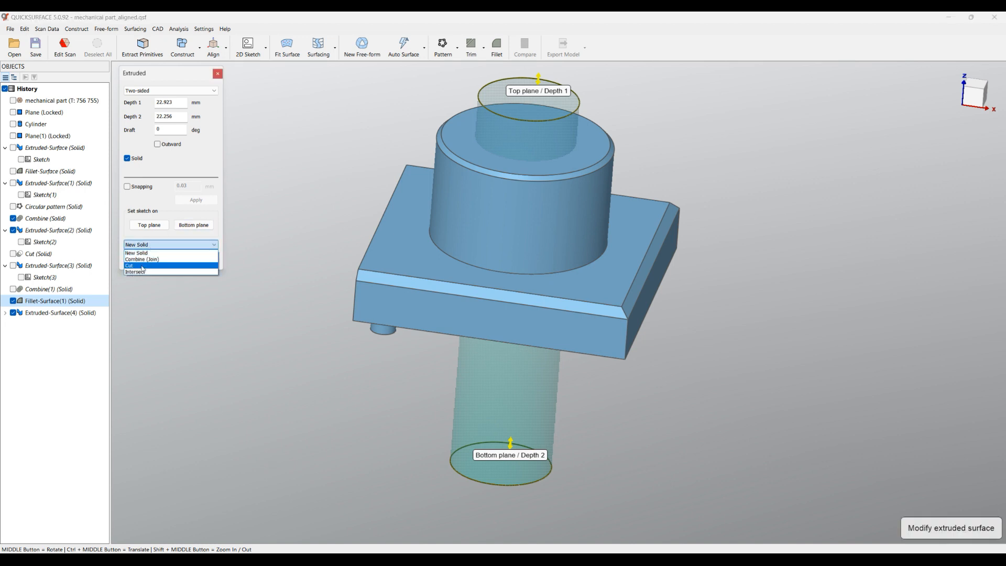
click(152, 267)
middle_drag(519, 177, 546, 361)
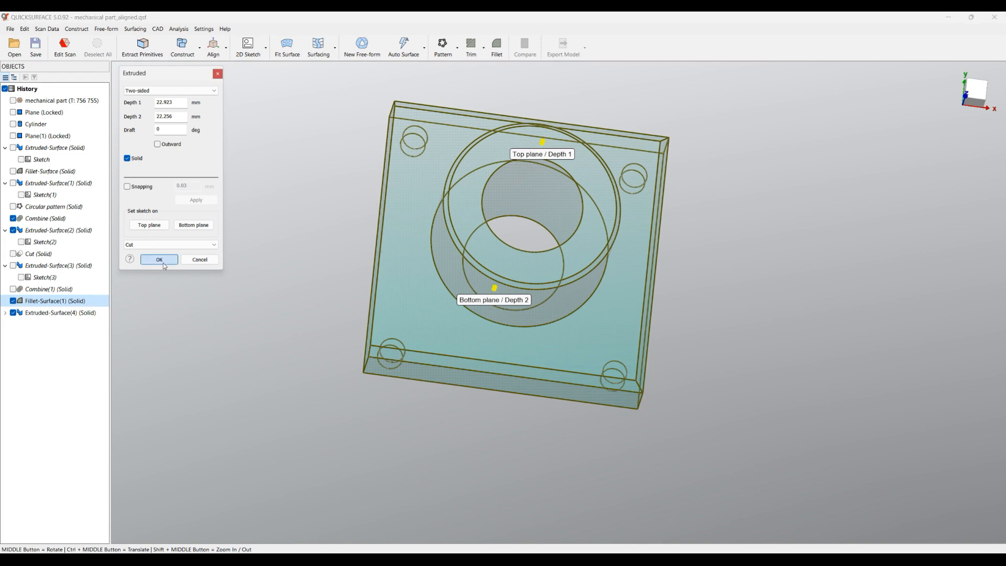
click(161, 260)
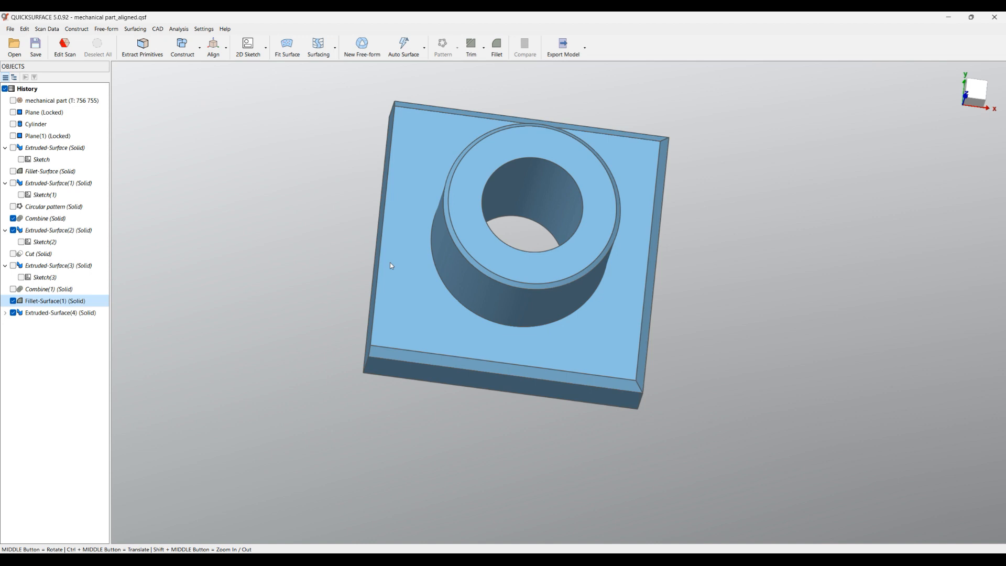
Show the scan mesh and toggle the cut solid to compare the modelled hole with the scanned threaded hole's rim
click(976, 93)
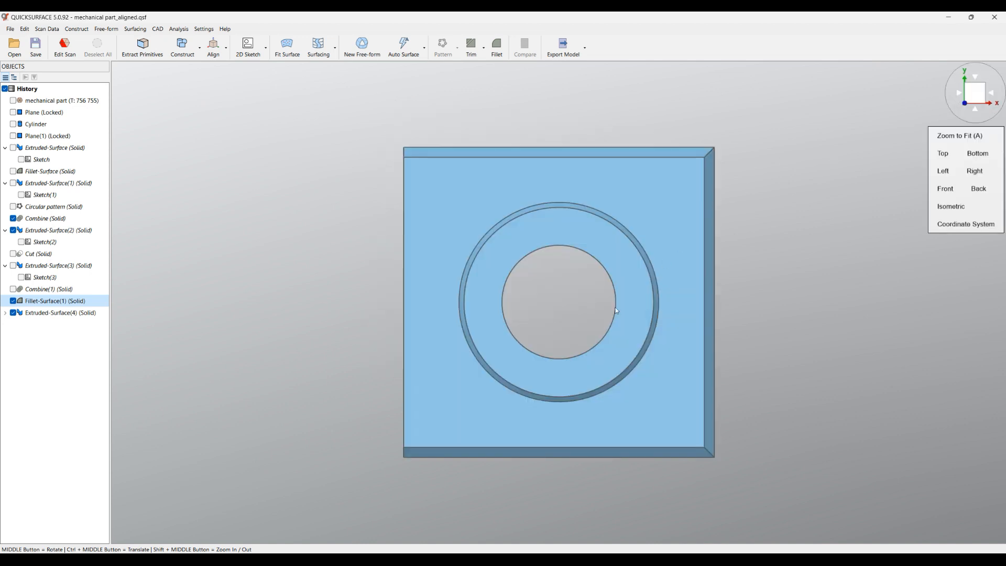
middle_drag(578, 304, 575, 135)
scroll(600, 219, up, 5)
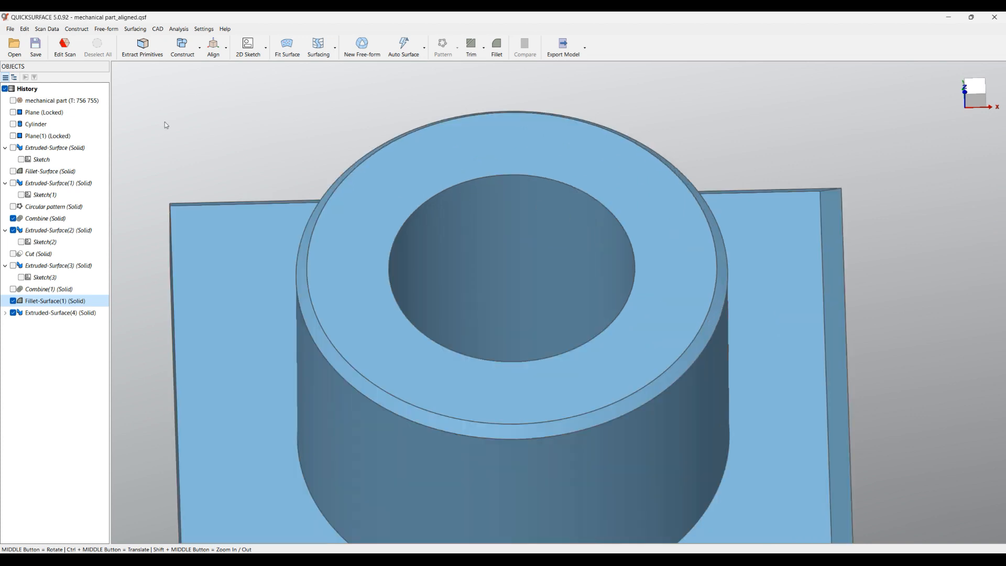
click(13, 100)
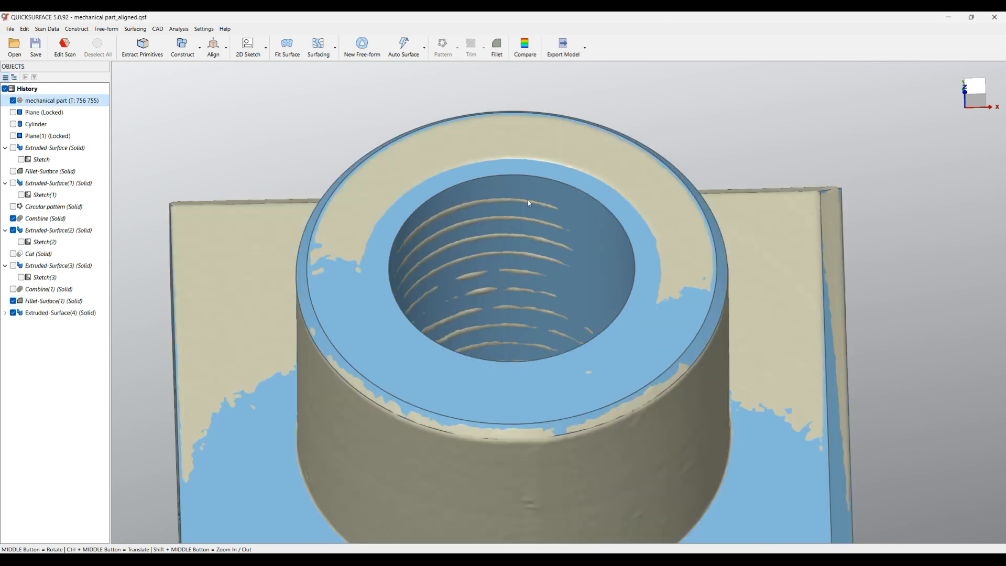
click(13, 313)
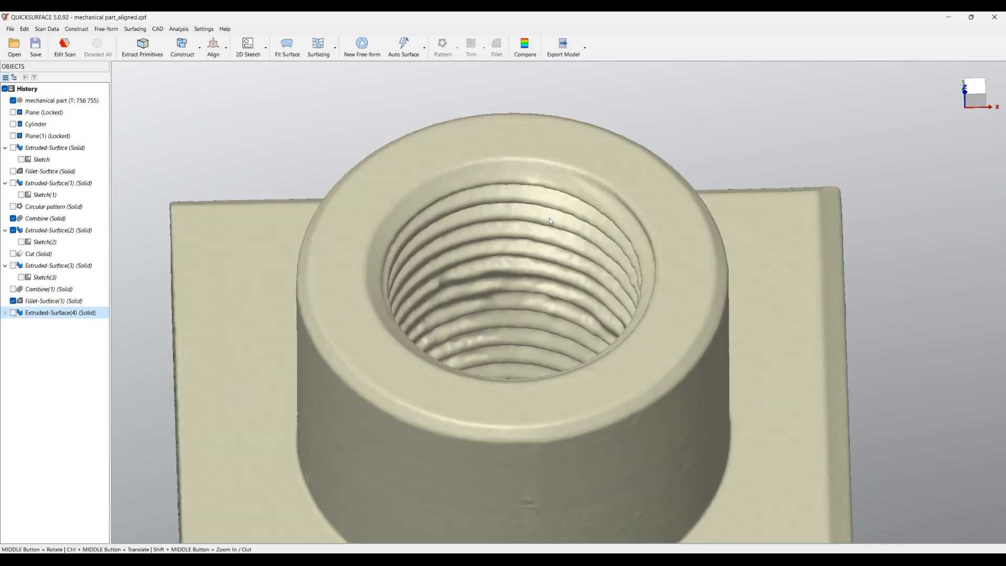
middle_drag(547, 186, 387, 176)
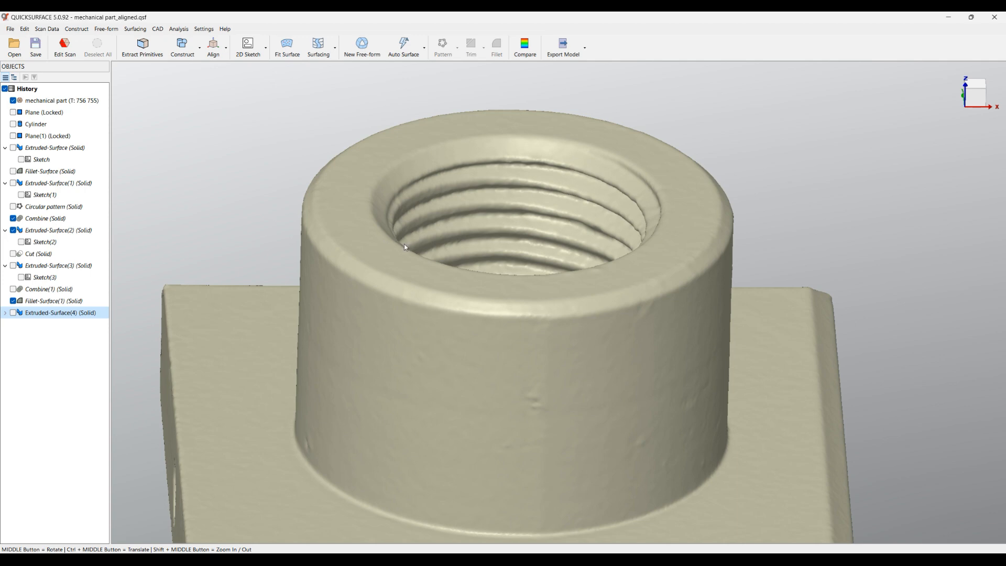
click(14, 314)
click(443, 159)
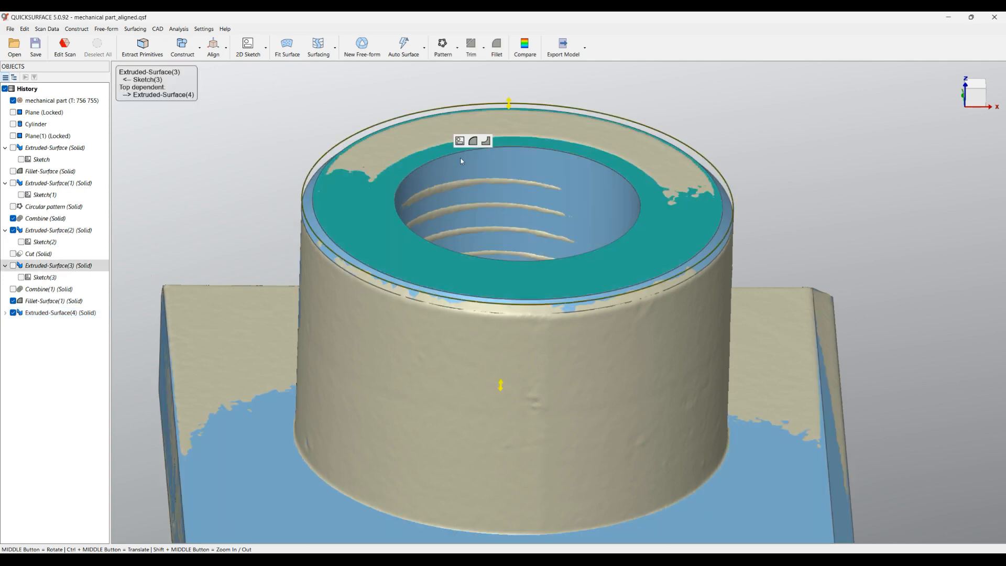
click(486, 142)
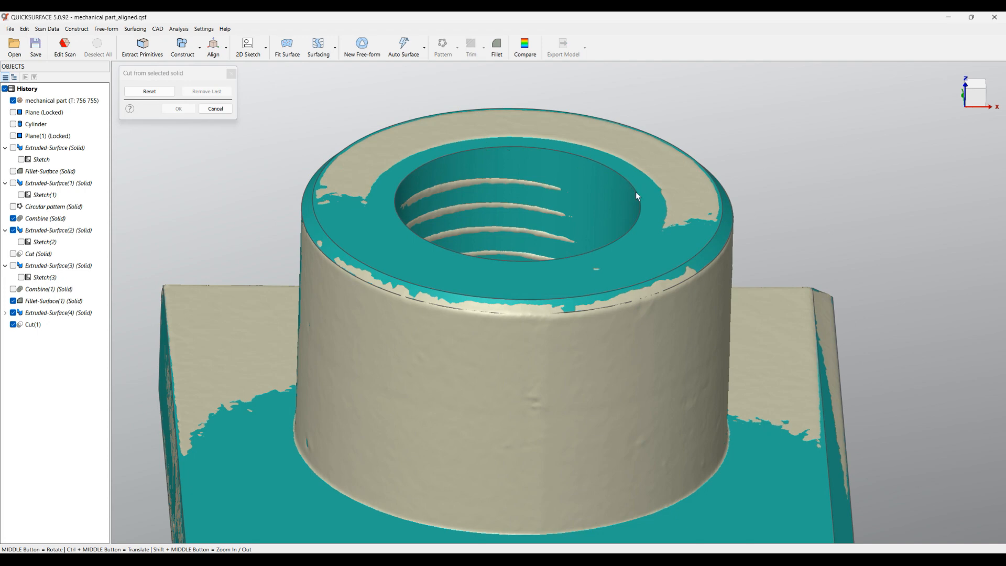
middle_drag(637, 196, 628, 213)
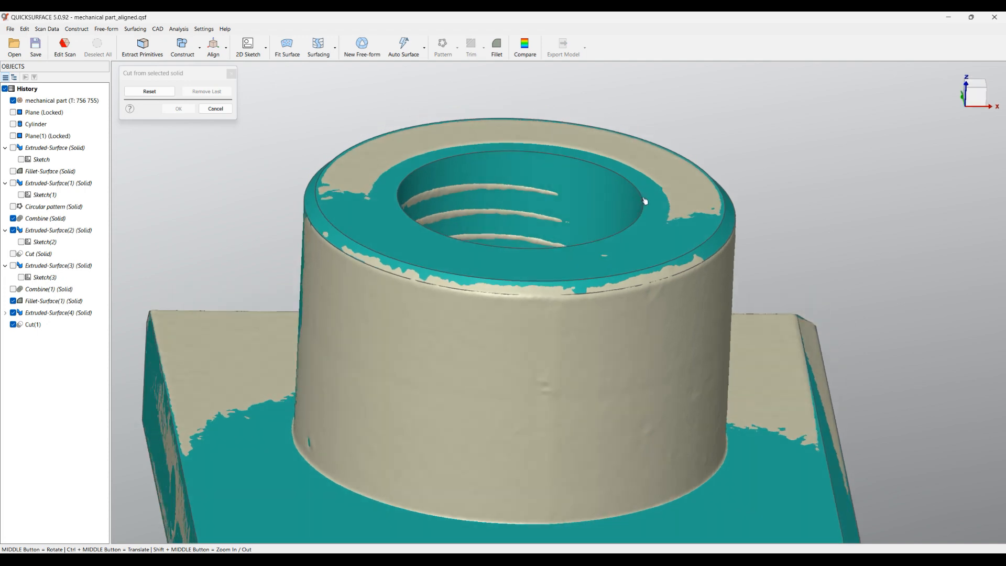
click(216, 108)
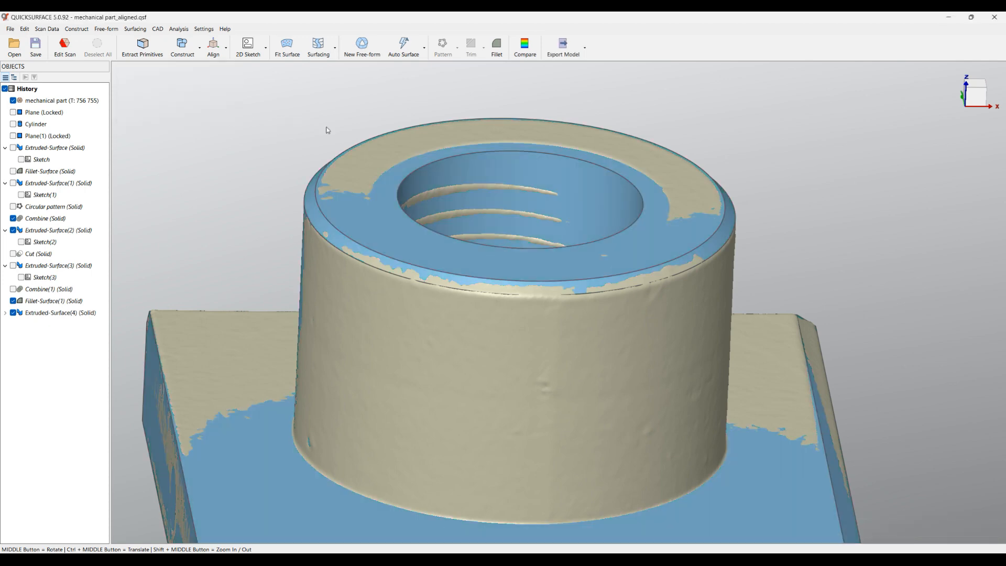
Start a fillet on the hole's upper edge and set its type to Chamfer
click(502, 156)
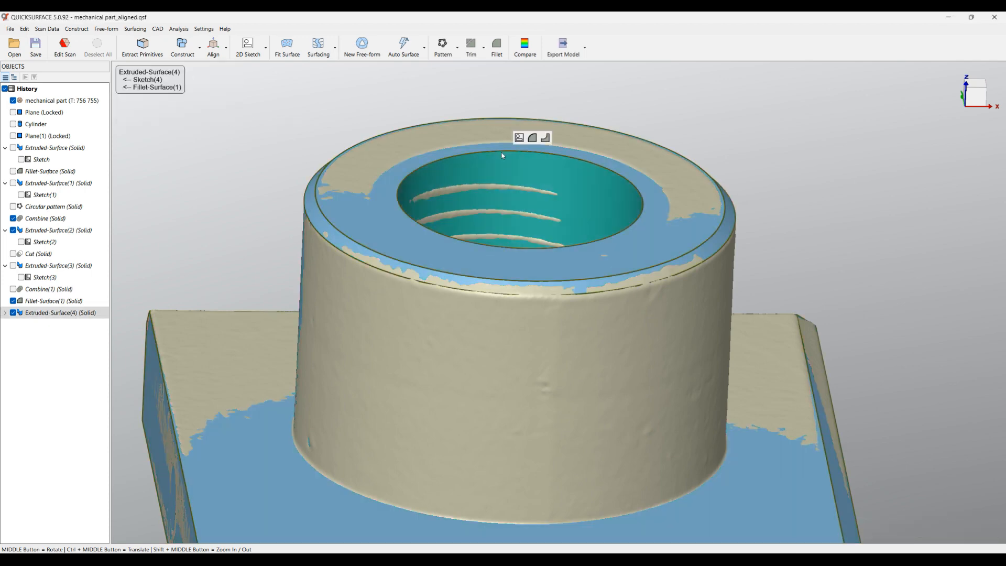
click(532, 138)
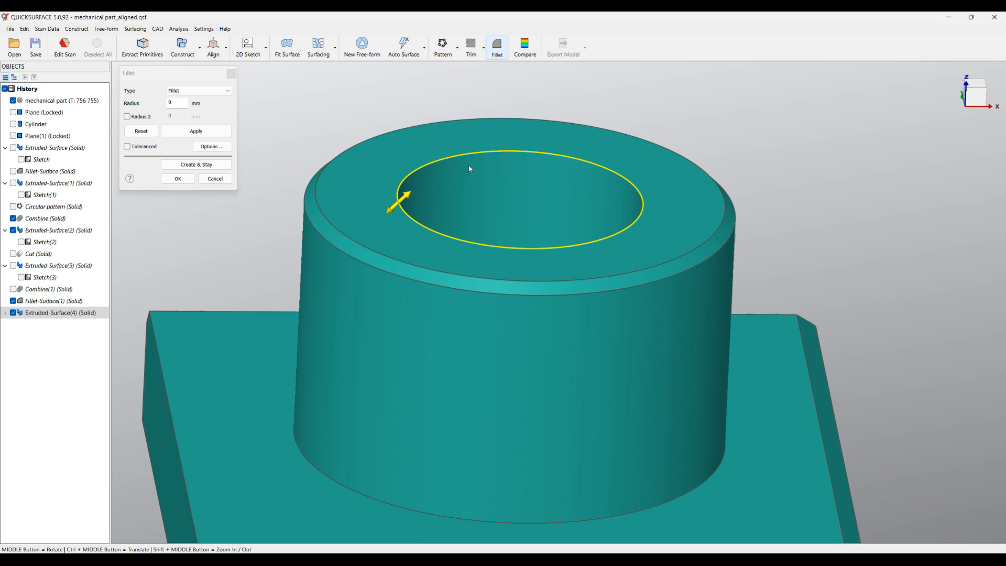
click(199, 90)
click(181, 107)
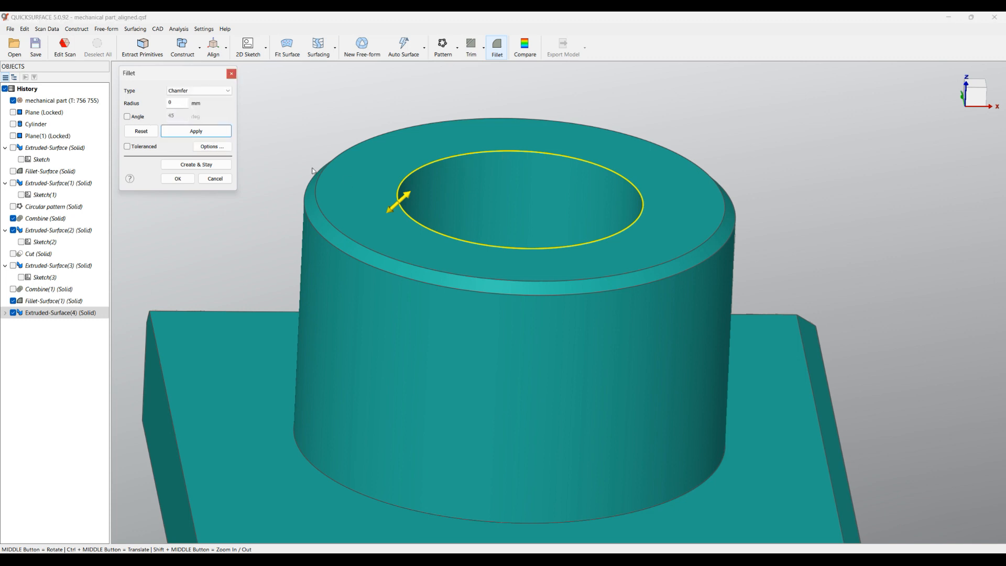
Enable the toleranced comparison, set the hole edge's chamfer size to 1 mm and create it
scroll(402, 196, up, 3)
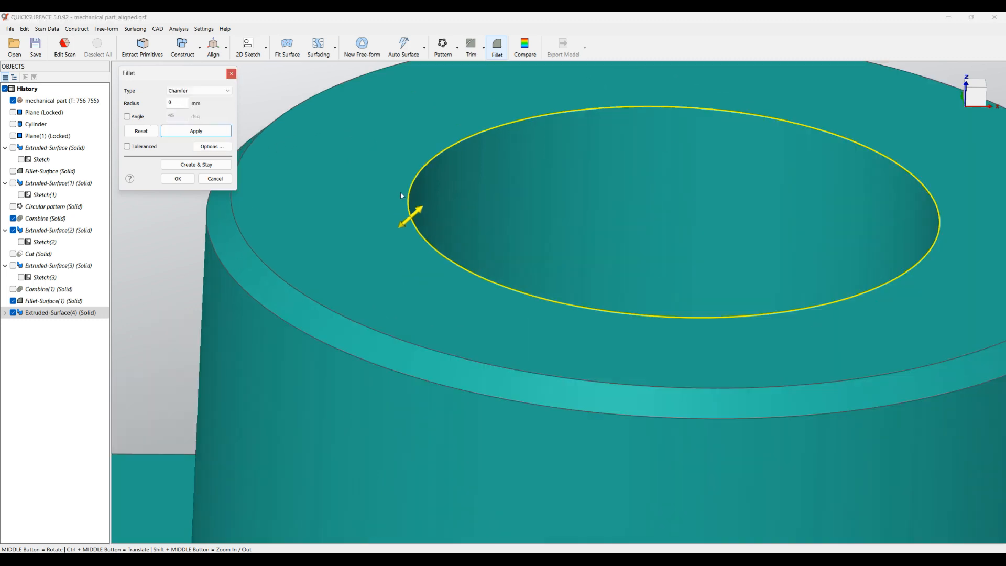
click(130, 149)
drag(418, 213, 363, 239)
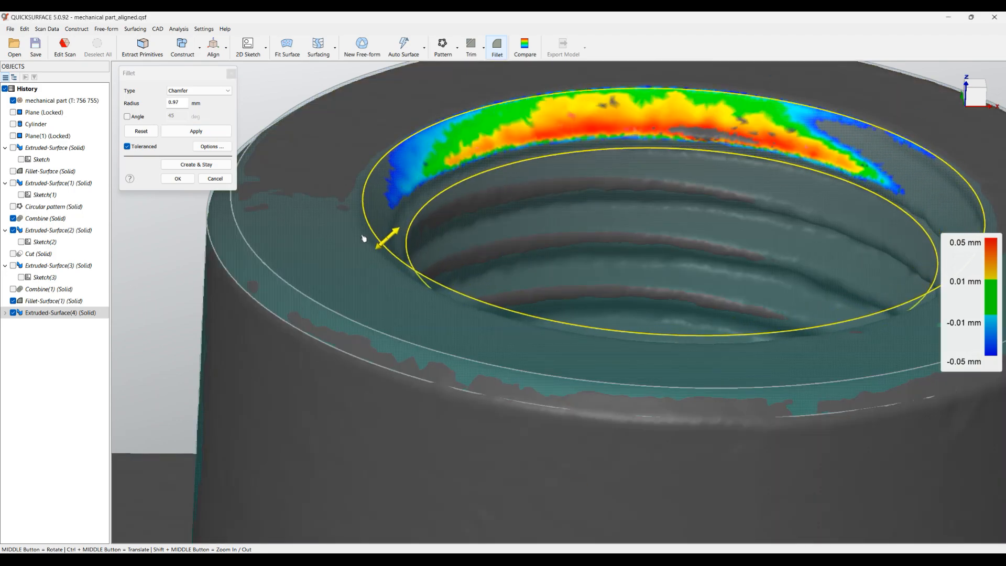
drag(182, 103, 141, 102)
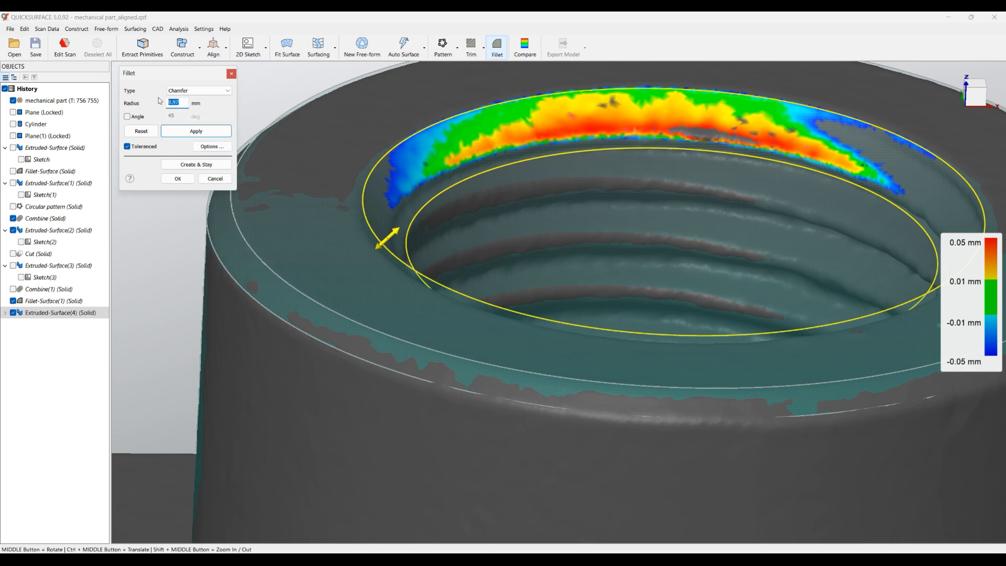
text(1)
click(197, 131)
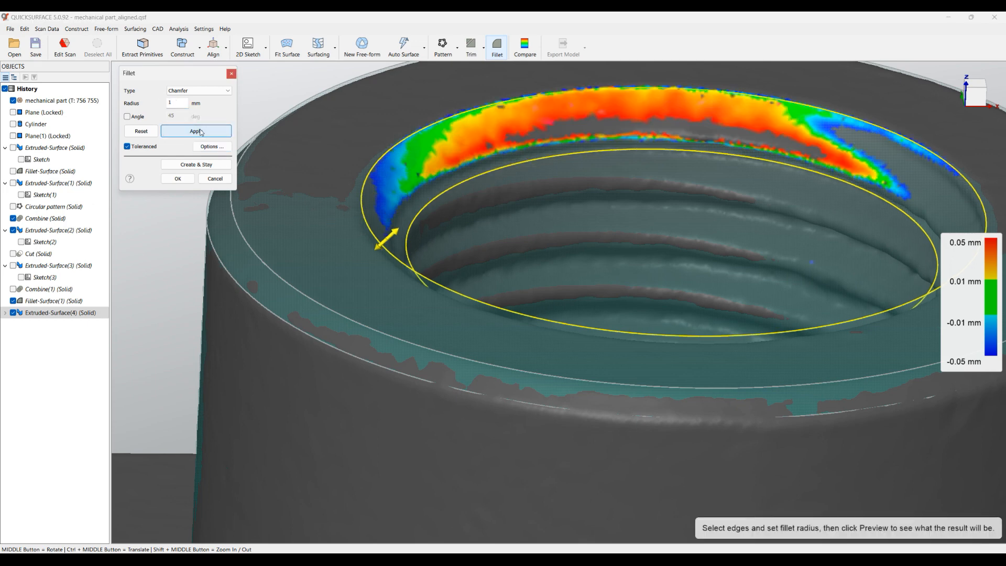
click(178, 179)
Hide the solid with the chamfered hole and examine the scanned threaded hole beneath it
scroll(394, 206, down, 3)
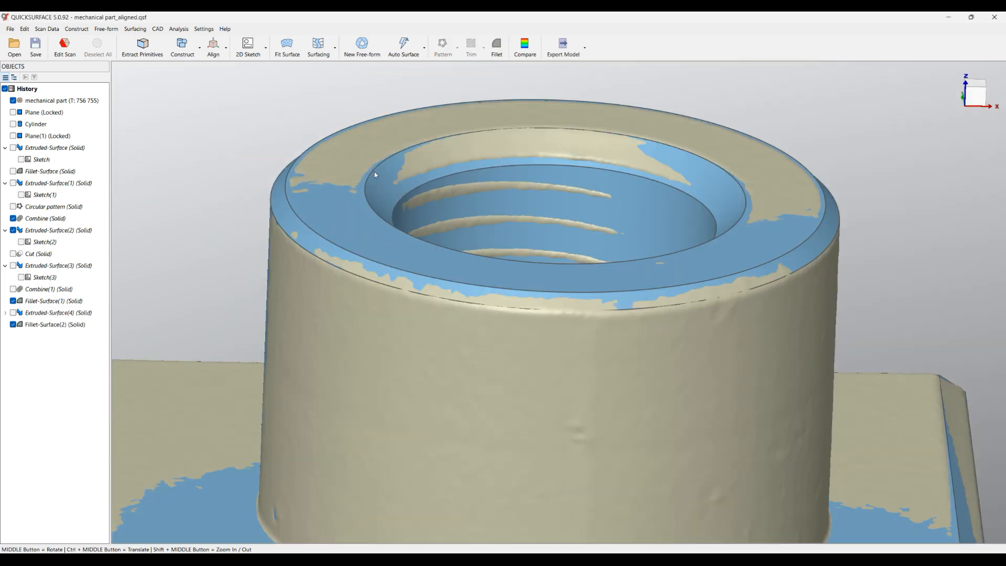
click(13, 325)
scroll(488, 240, down, 4)
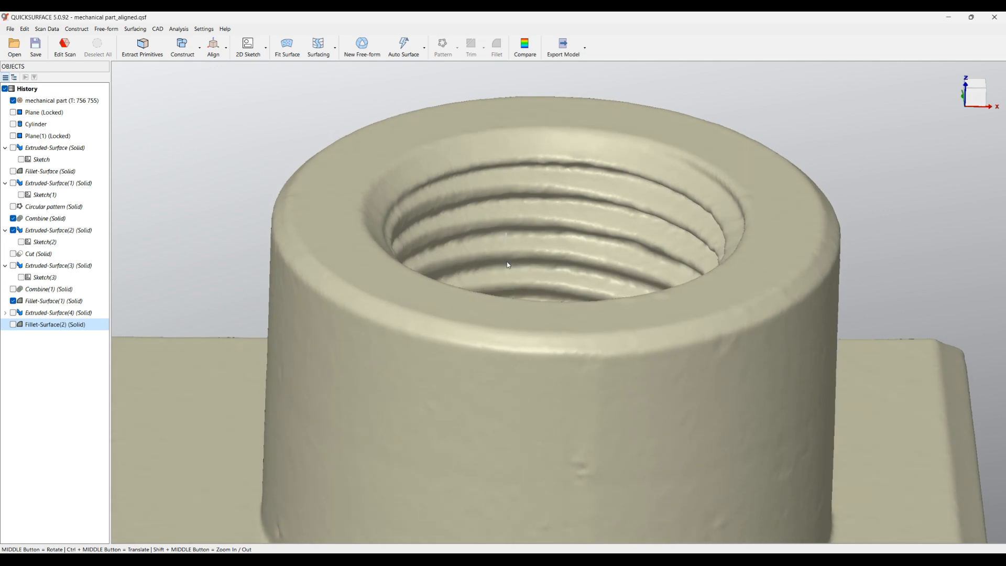
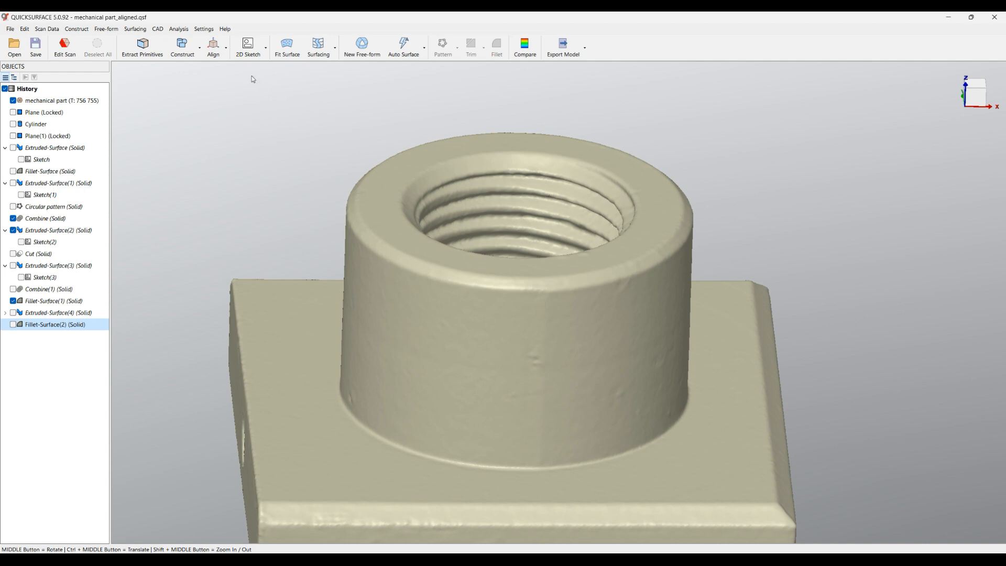
Create a sketch for a revolved surface about the Z axis, sectioning the scanned threaded hole at 0° rotation
click(246, 53)
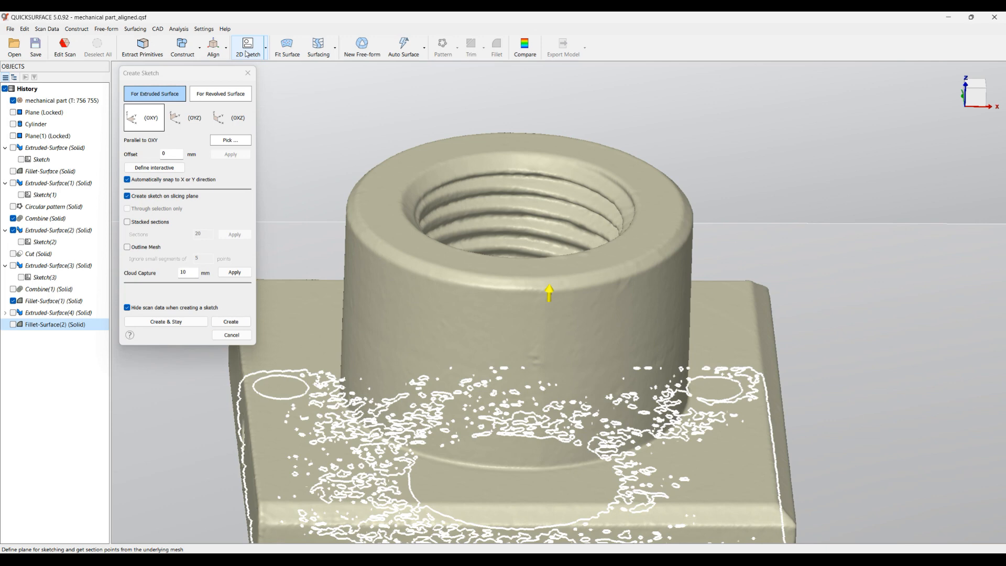
click(216, 97)
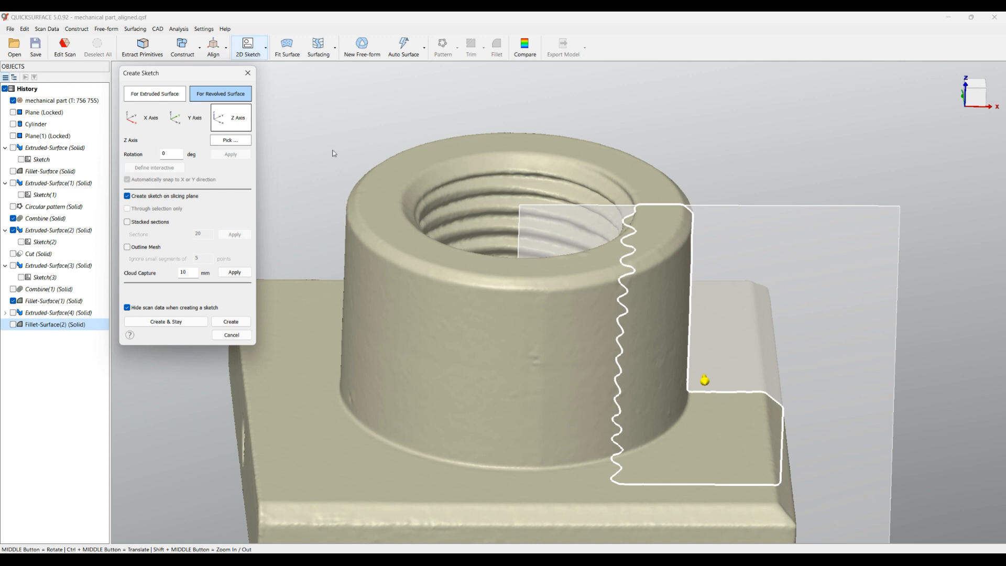
scroll(634, 203, up, 5)
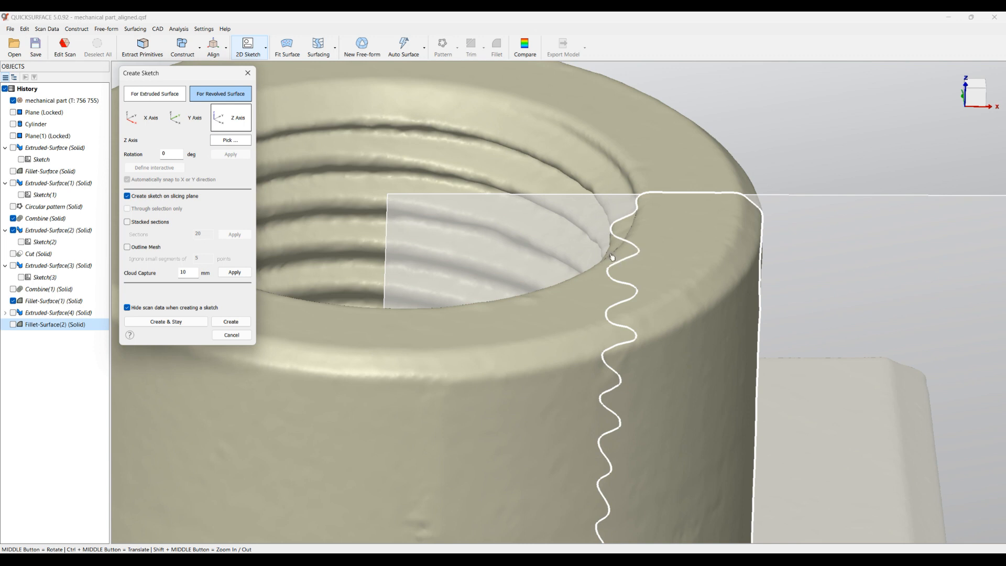
click(231, 322)
Fit two lines to the scan points along the opposite flanks of one thread groove near the hole's upper end
scroll(541, 152, up, 3)
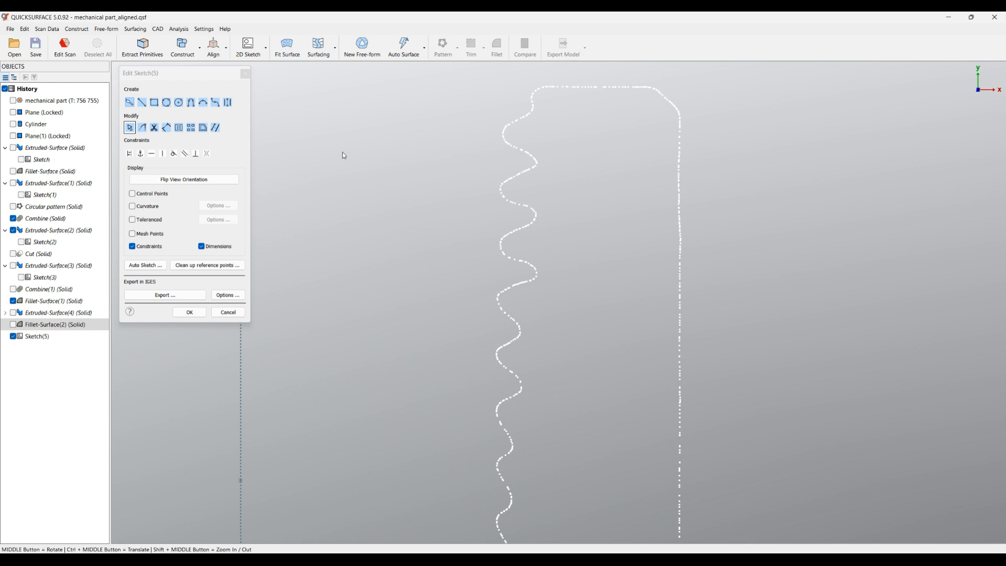
scroll(542, 152, up, 3)
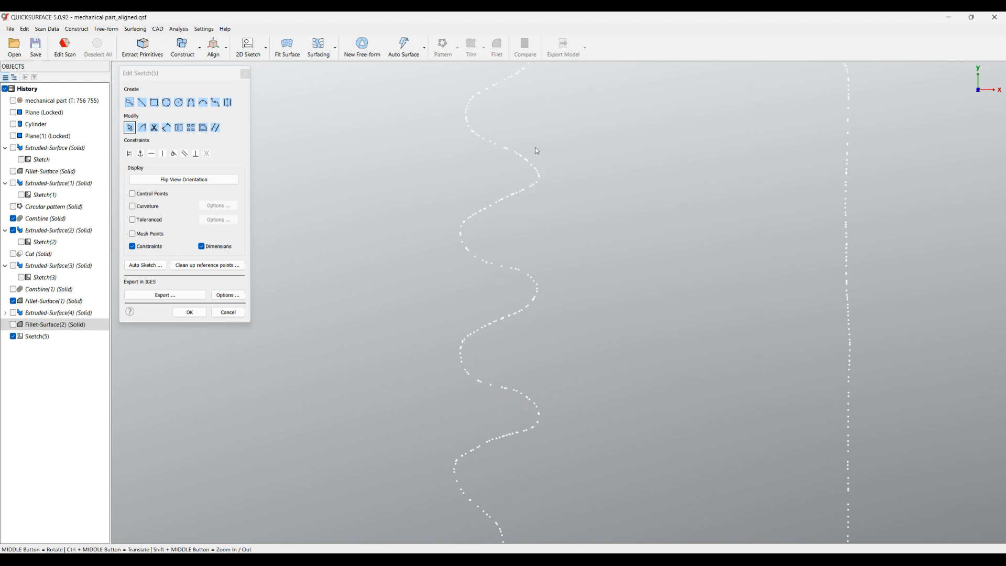
click(131, 105)
drag(456, 144, 508, 158)
drag(508, 202, 482, 217)
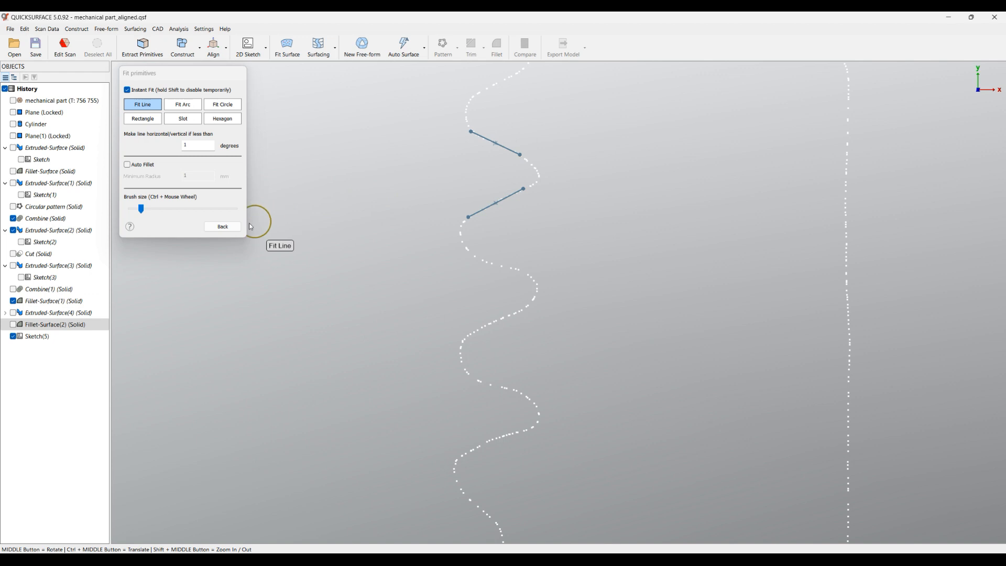
click(234, 229)
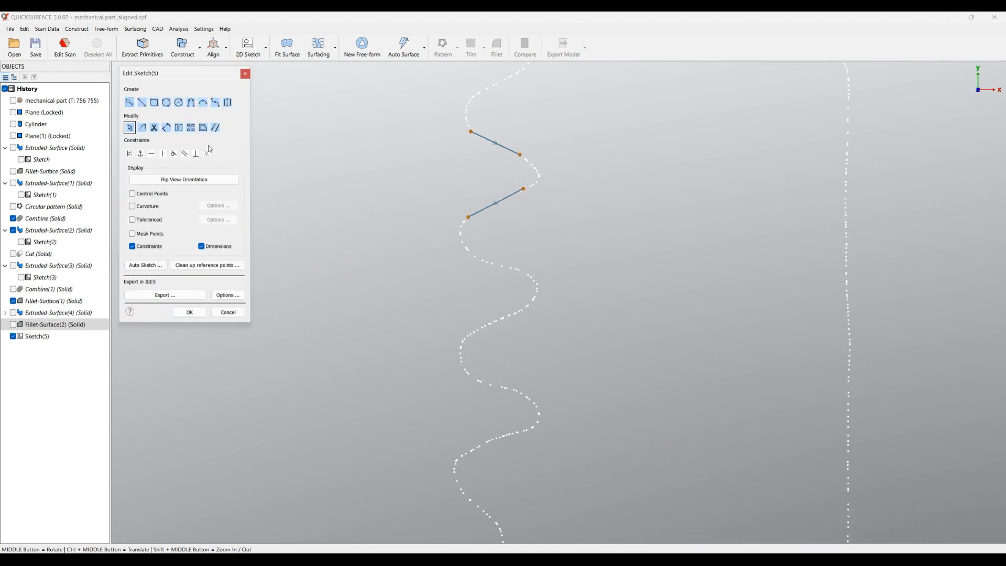
Round the groove tip between the two flank lines with an Auto Fillet fitted to the scan points
click(142, 129)
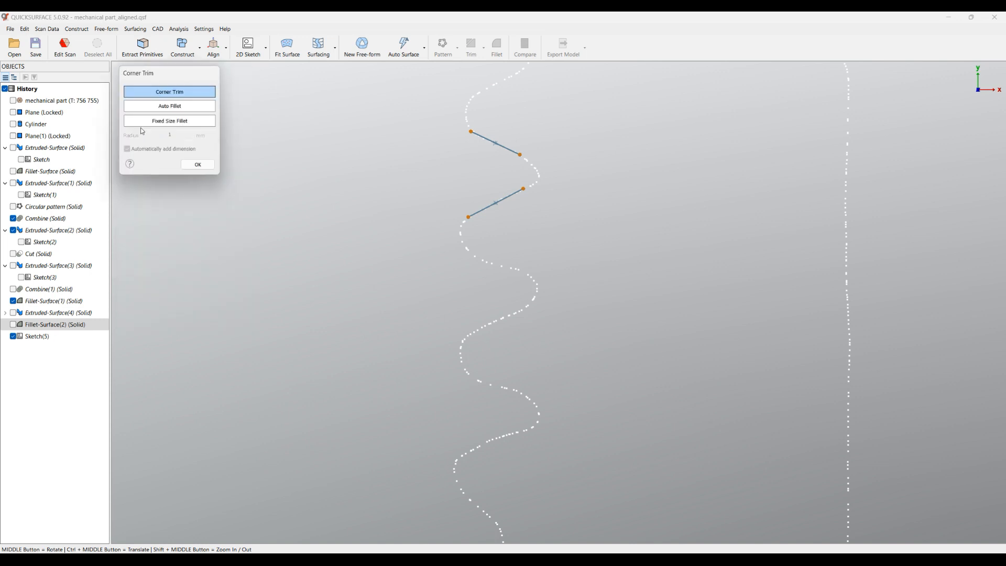
click(171, 108)
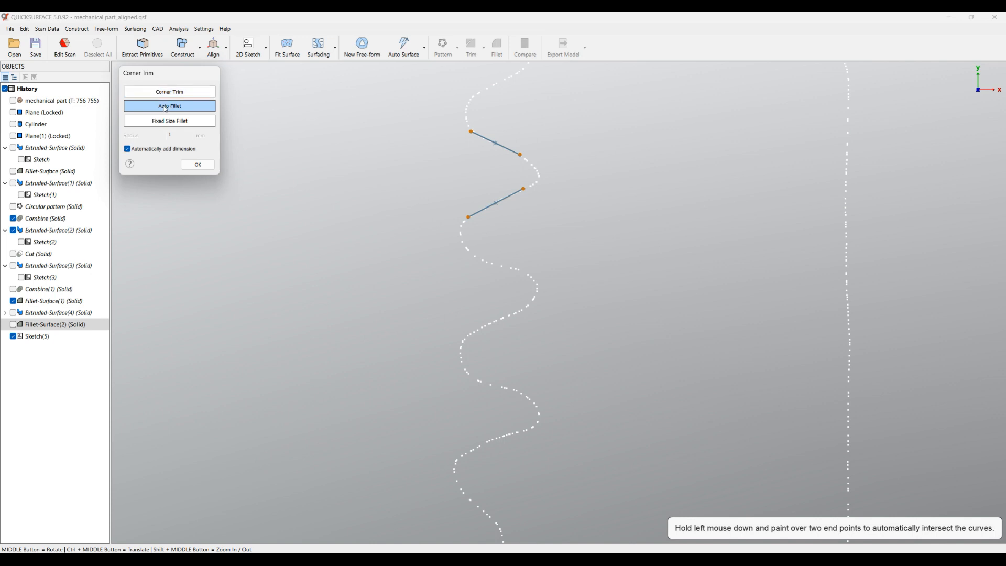
mouse_move(581, 147)
mouse_down()
mouse_move(515, 155)
mouse_move(521, 199)
mouse_move(533, 203)
mouse_up()
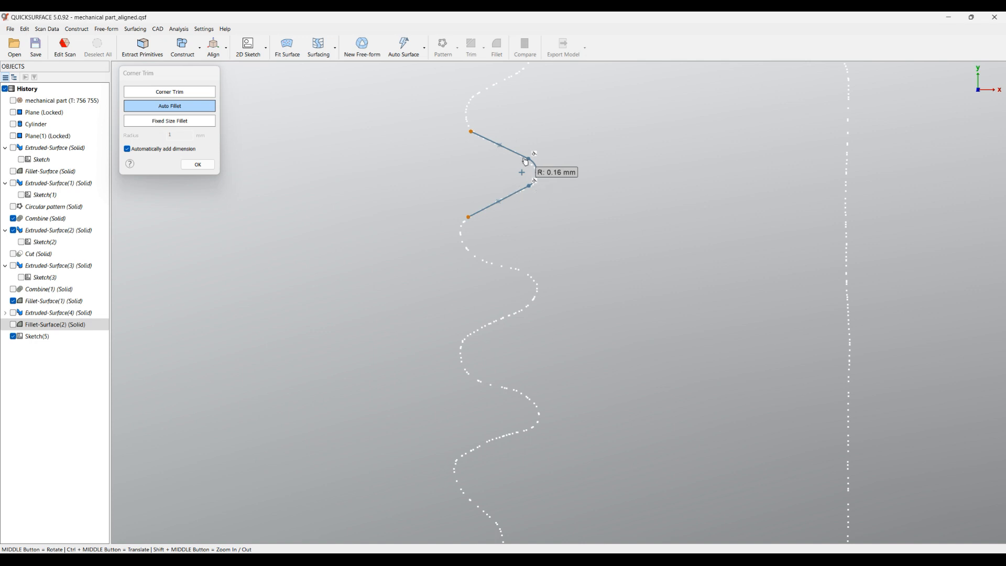
click(199, 167)
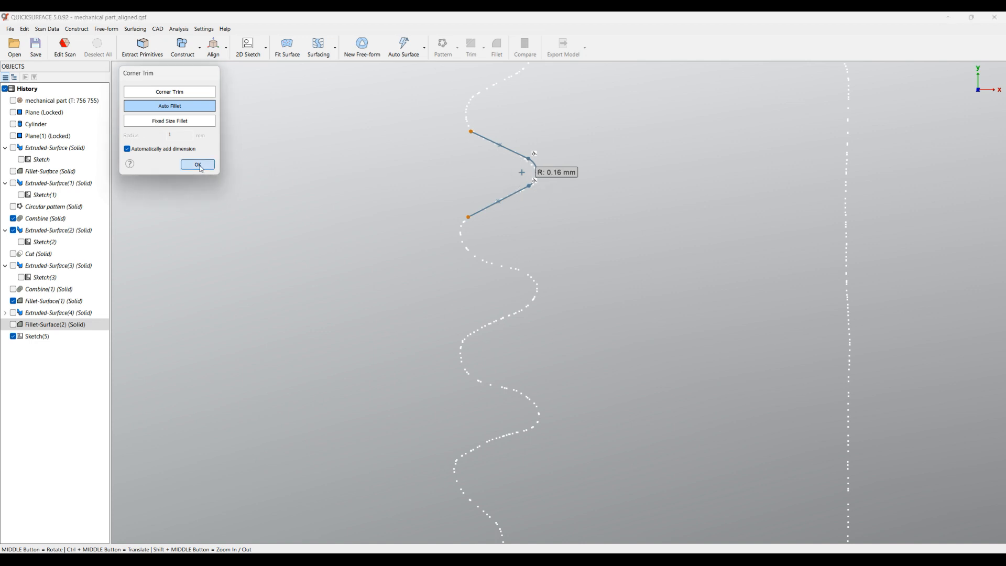
click(198, 165)
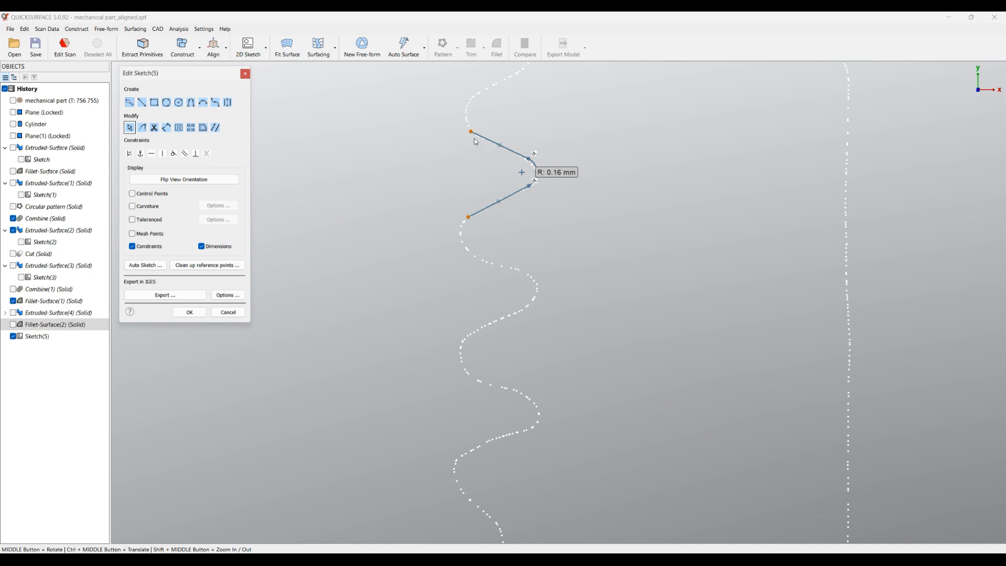
Extend the flank lines' free ends towards the hole axis and close the thread profile with a straight line, finishing the sketch
drag(471, 131, 451, 124)
drag(468, 216, 453, 231)
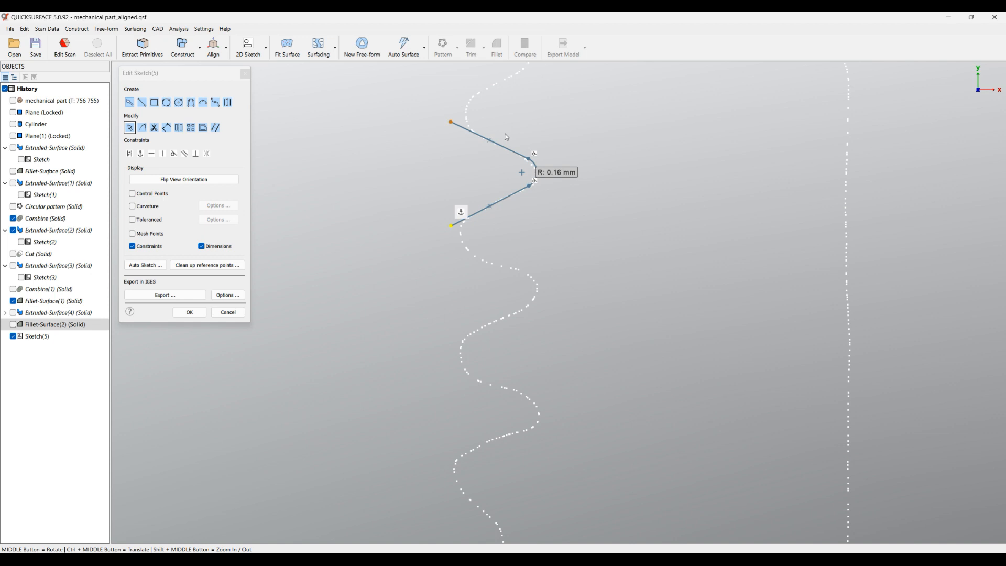
click(141, 102)
click(452, 121)
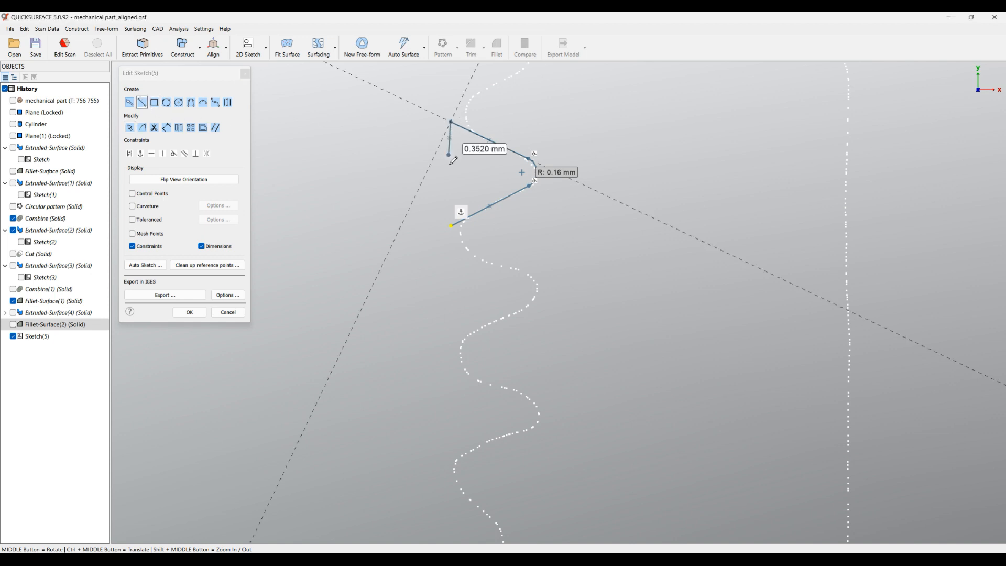
click(452, 223)
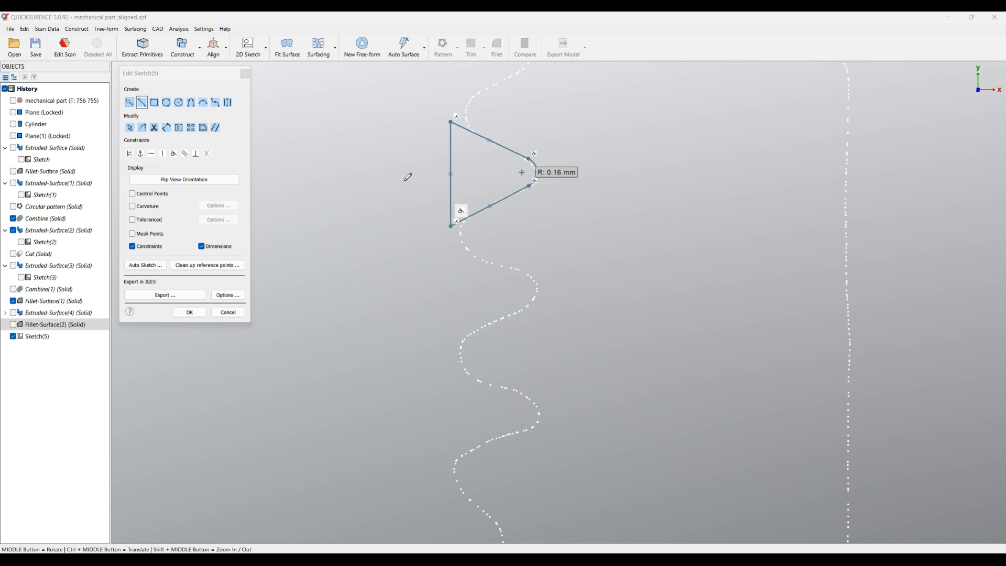
click(192, 310)
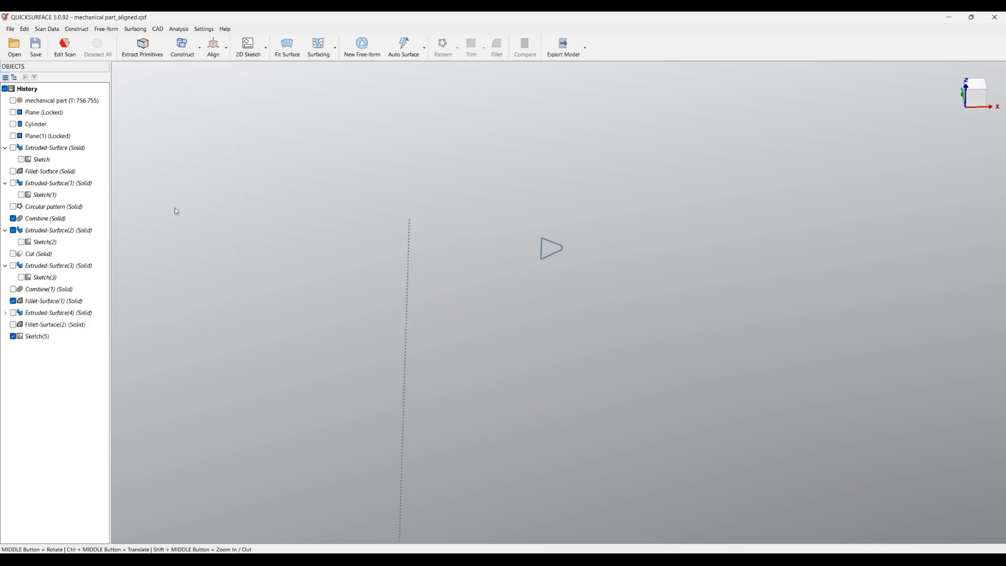
Hide the thread profile sketch, show the scan mesh and start a helix about the Z axis
click(14, 337)
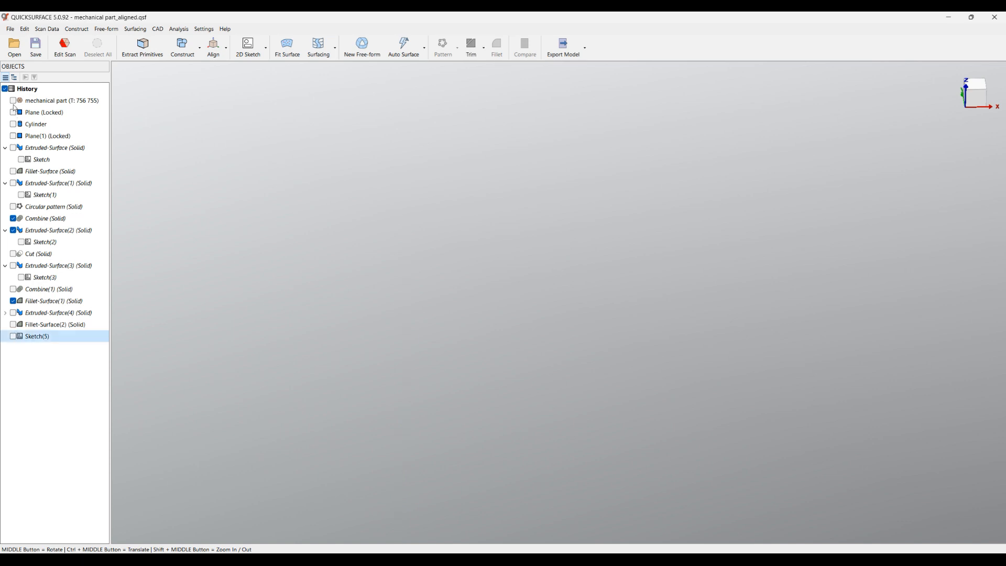
click(13, 100)
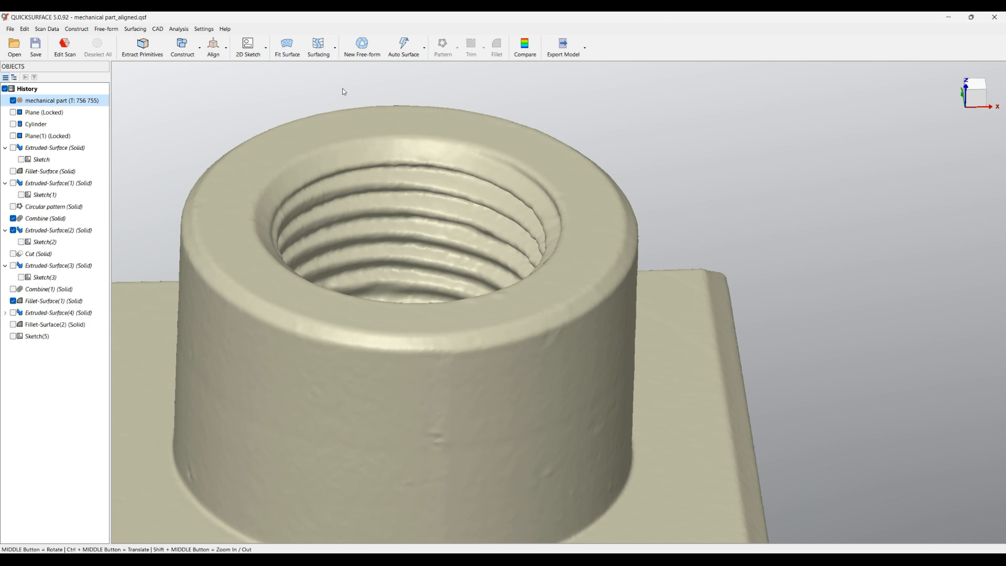
click(320, 54)
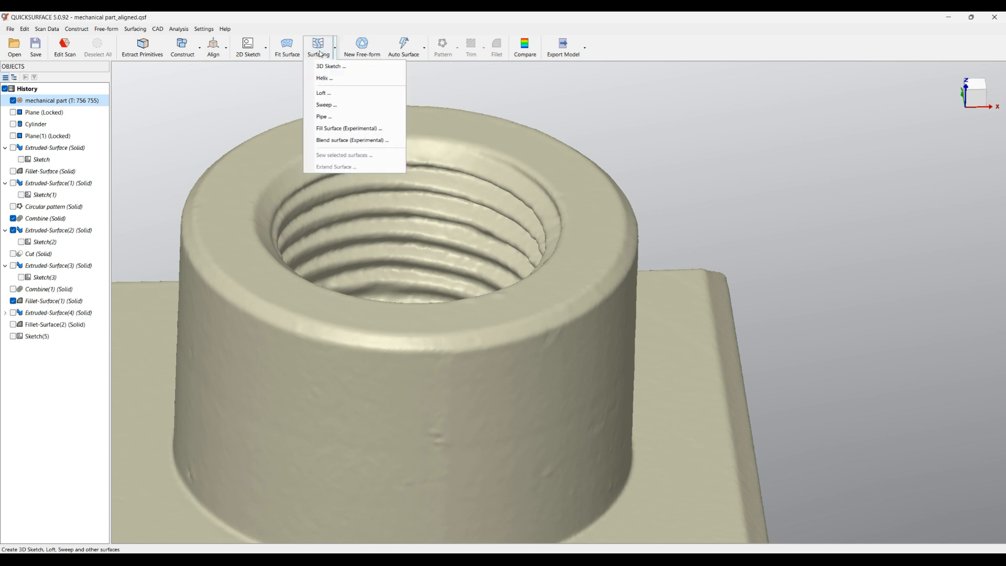
click(325, 79)
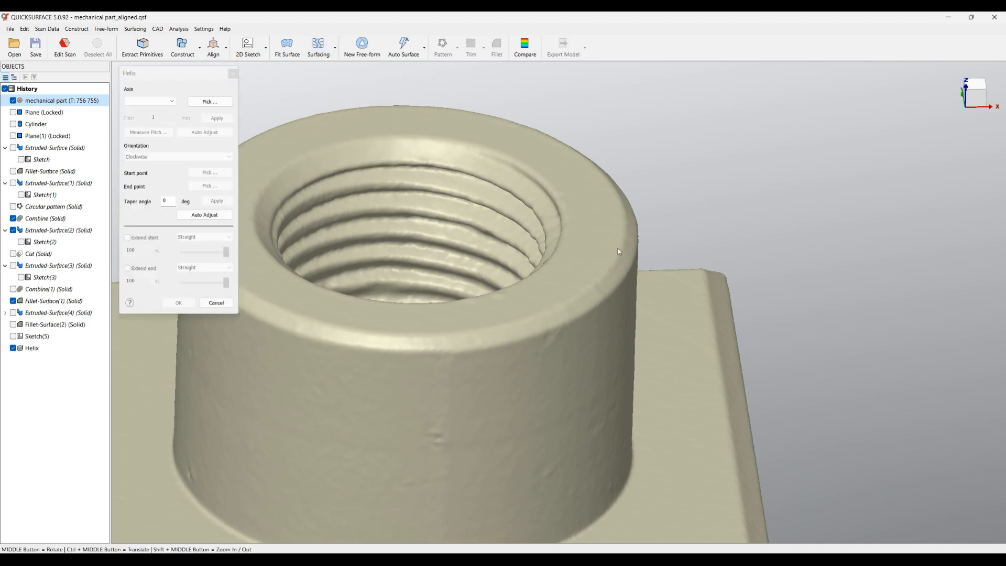
scroll(616, 206, down, 3)
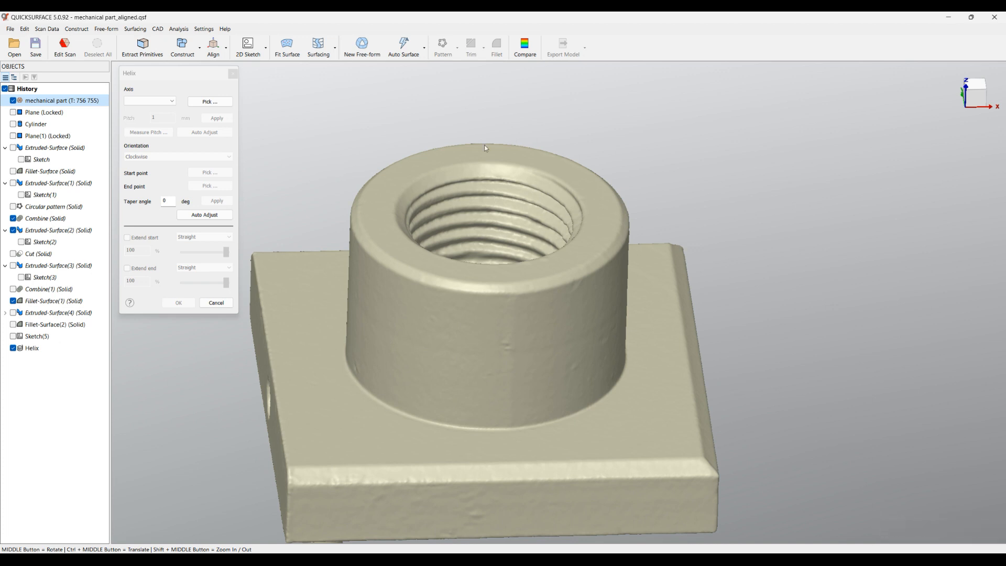
click(169, 101)
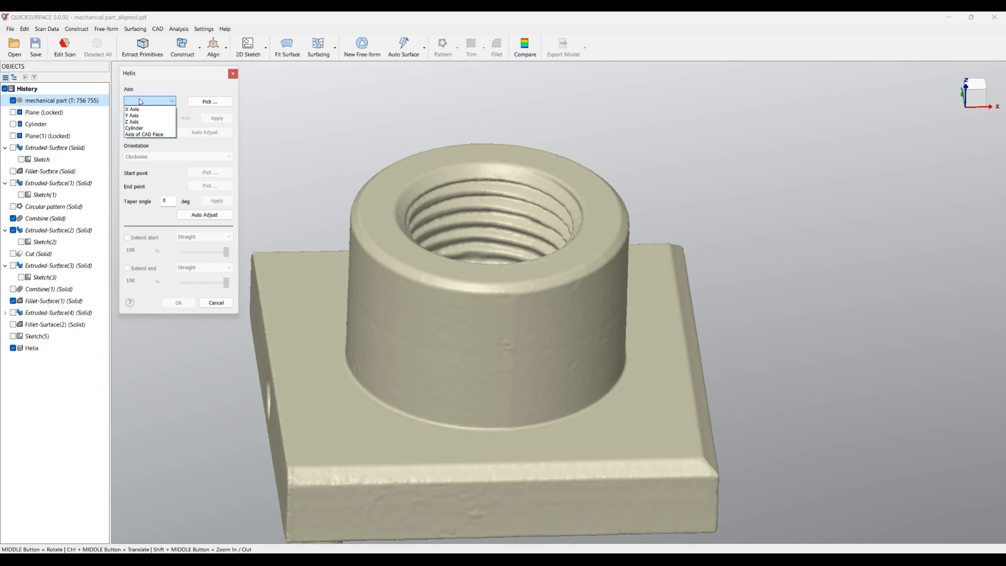
click(134, 122)
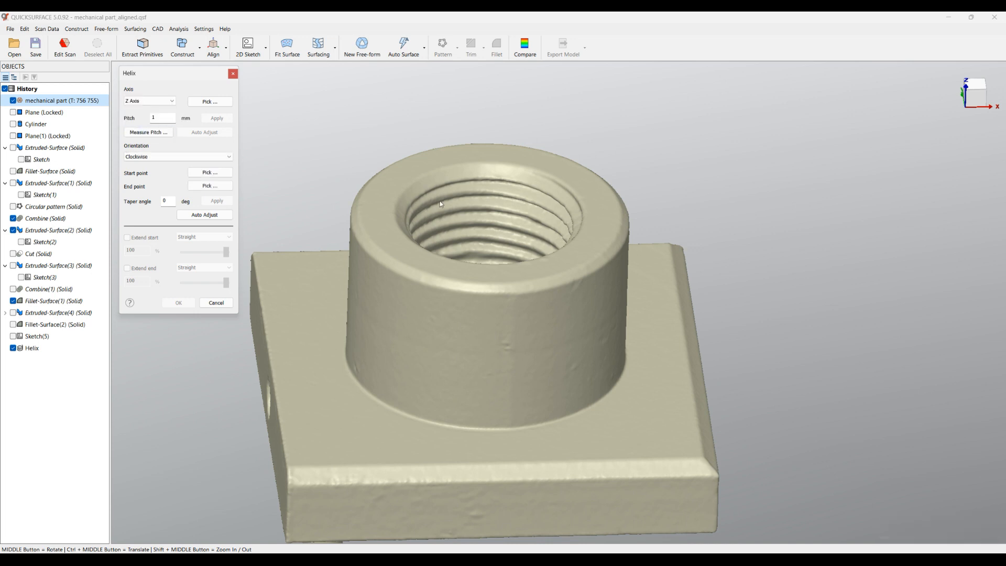
Measure the pitch between neighbouring turns of the scanned thread and set the helix pitch to 1.25 mm
middle_drag(619, 446, 660, 341)
scroll(484, 190, up, 5)
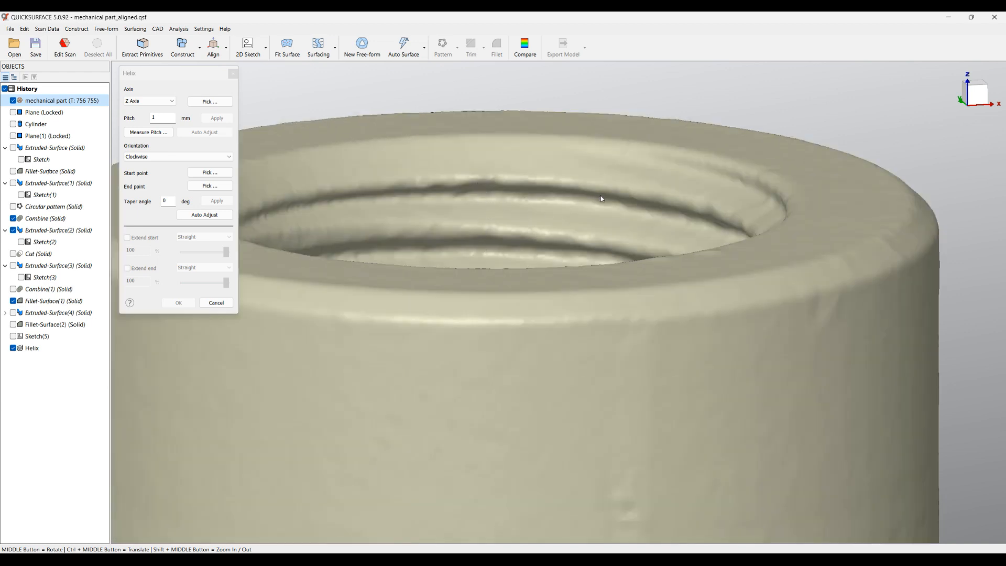
click(149, 133)
click(579, 186)
click(578, 210)
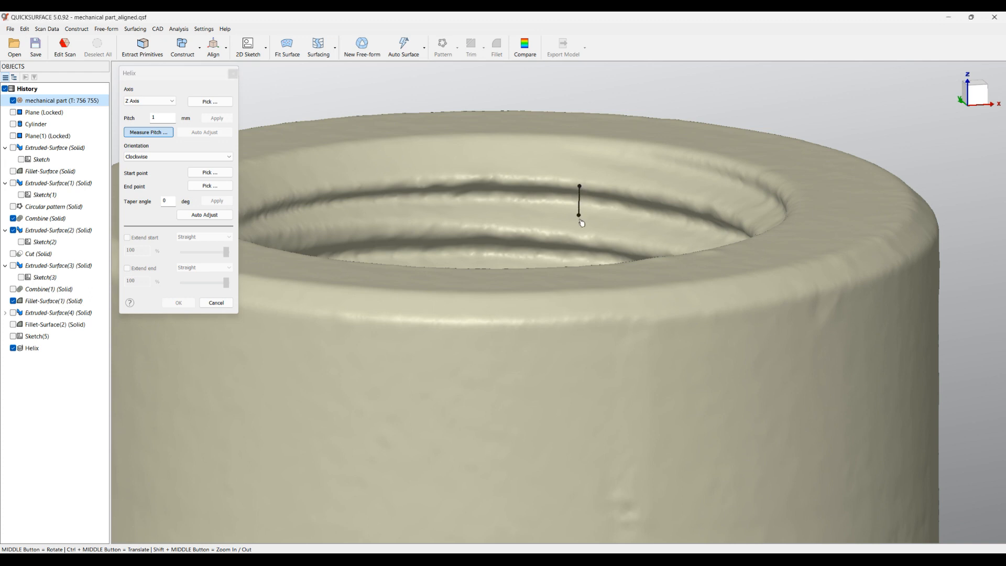
drag(156, 120, 177, 122)
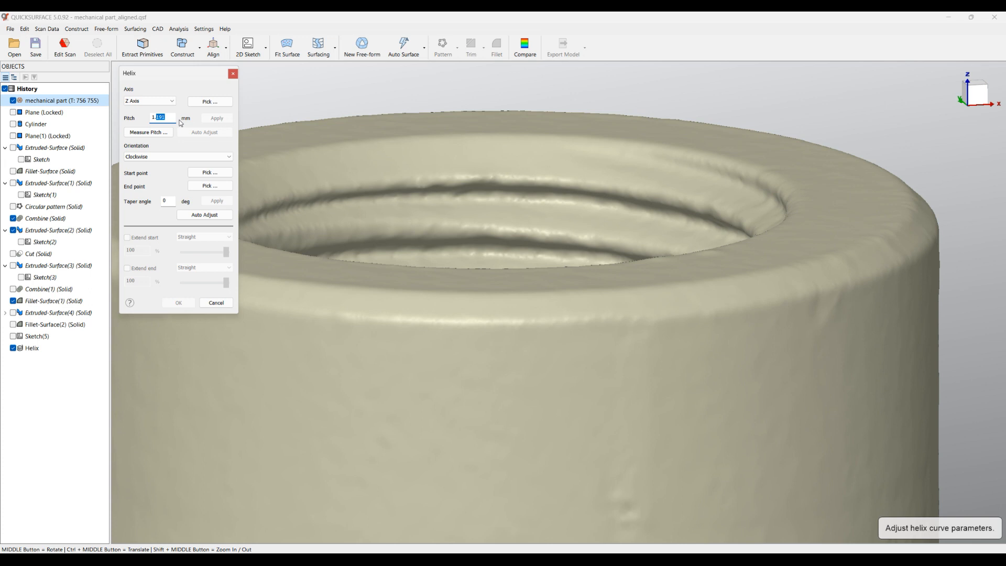
text(25)
click(217, 118)
Set the helix's start point on the hole's upper chamfer and its end point on the hole's rim at the plate's underside
middle_drag(470, 326, 559, 357)
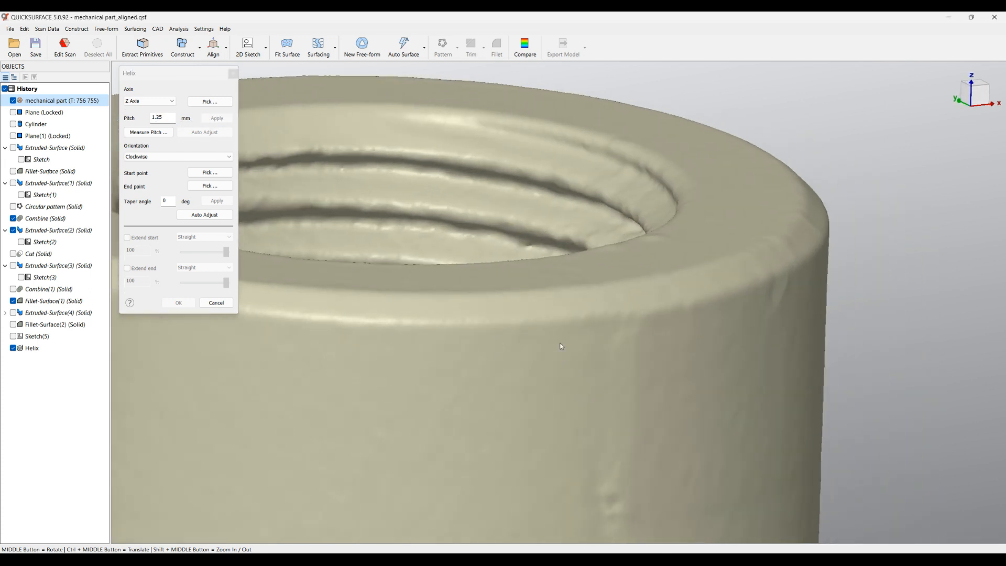
scroll(573, 266, down, 3)
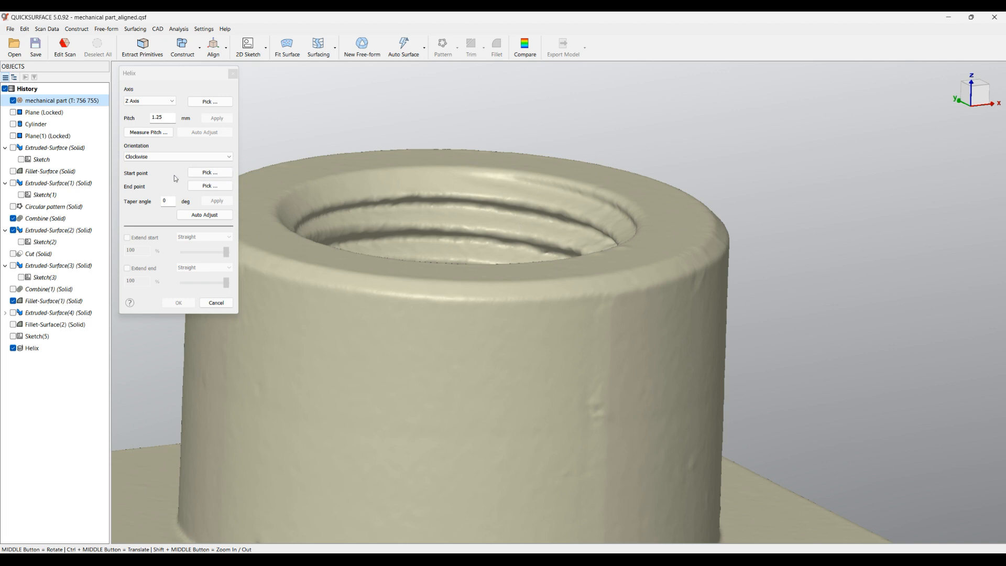
click(214, 175)
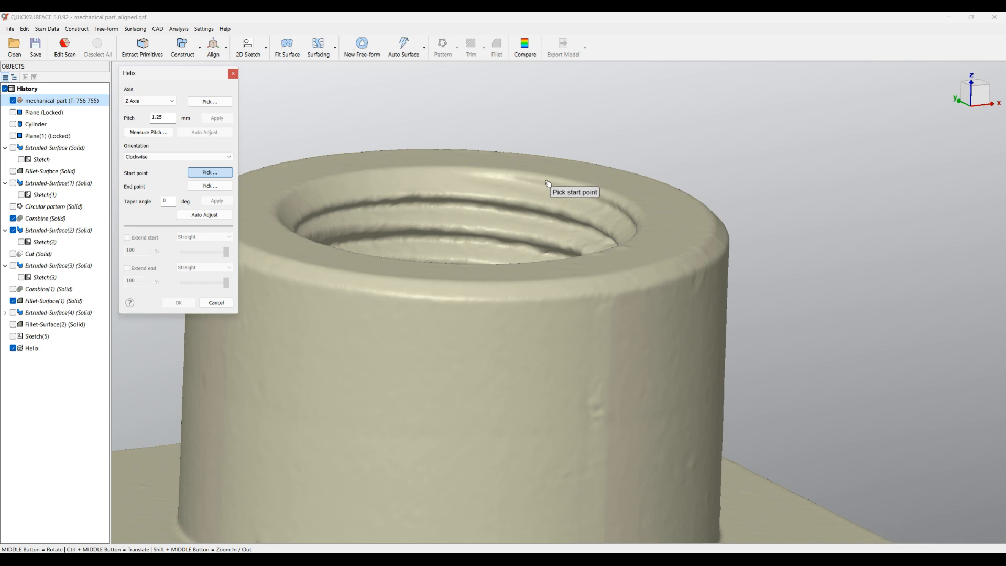
click(527, 178)
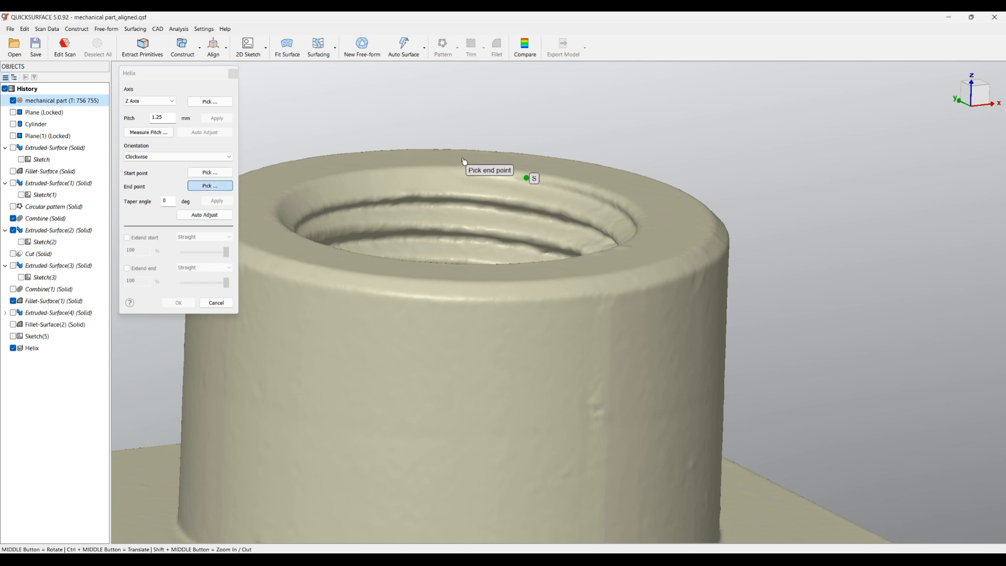
scroll(420, 231, down, 5)
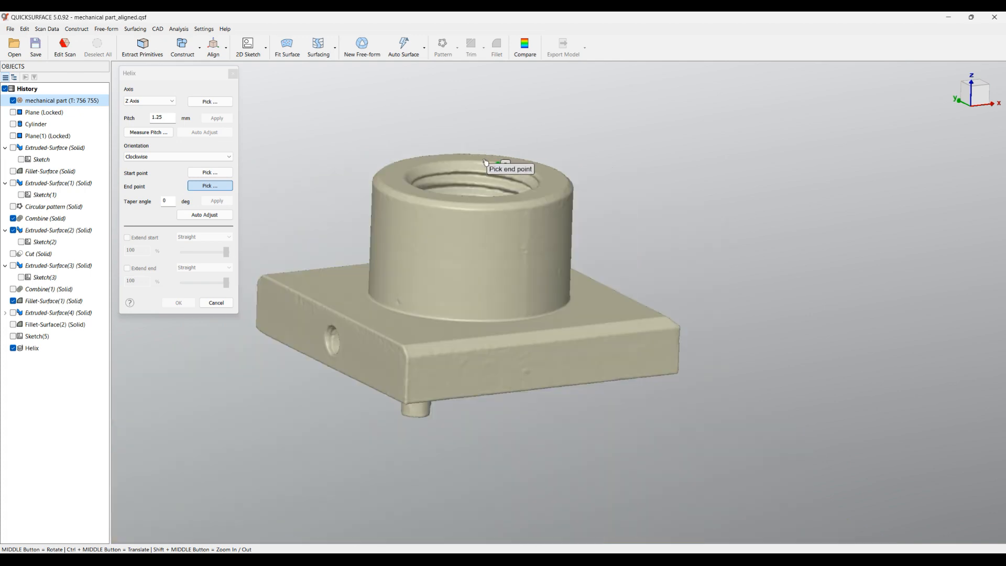
middle_drag(476, 363, 464, 209)
scroll(450, 281, up, 5)
middle_drag(367, 229, 348, 170)
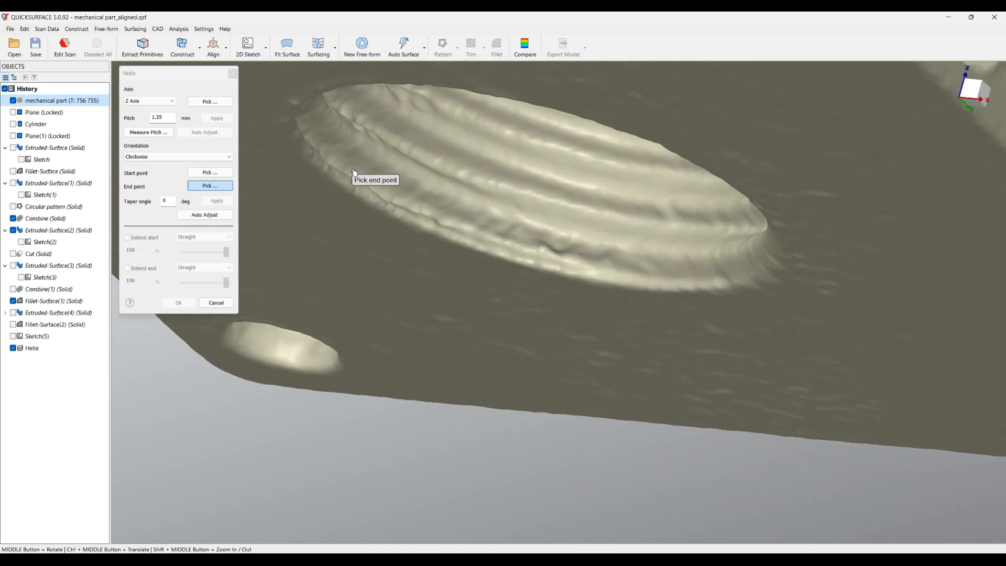
click(535, 266)
Move the helix's start point onto the scanned thread inside the hole, just below the upper chamfer
scroll(544, 277, down, 6)
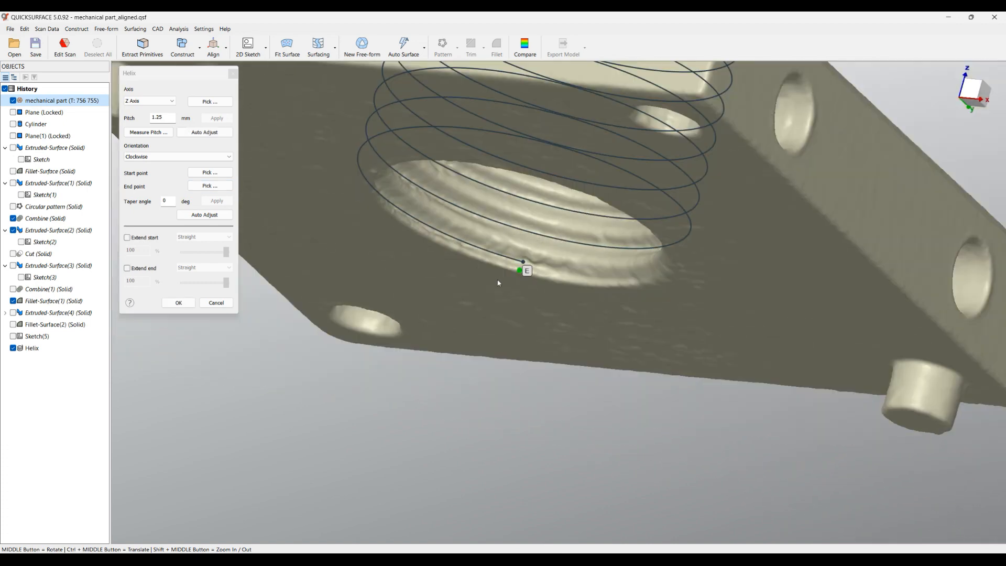
mouse_move(387, 155)
middle_down()
mouse_move(389, 199)
mouse_move(411, 243)
mouse_move(486, 251)
mouse_move(492, 236)
mouse_move(418, 198)
middle_up()
middle_drag(371, 246, 414, 301)
scroll(486, 118, up, 3)
scroll(488, 118, up, 3)
mouse_move(526, 307)
middle_down()
mouse_move(575, 321)
mouse_move(671, 270)
mouse_move(692, 272)
mouse_move(674, 213)
middle_up()
scroll(638, 228, up, 3)
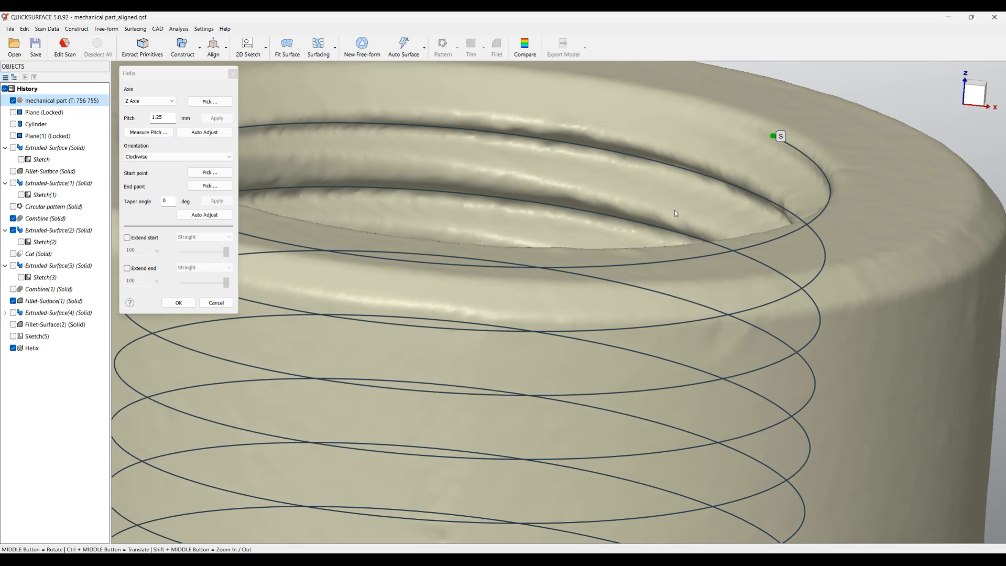
click(209, 172)
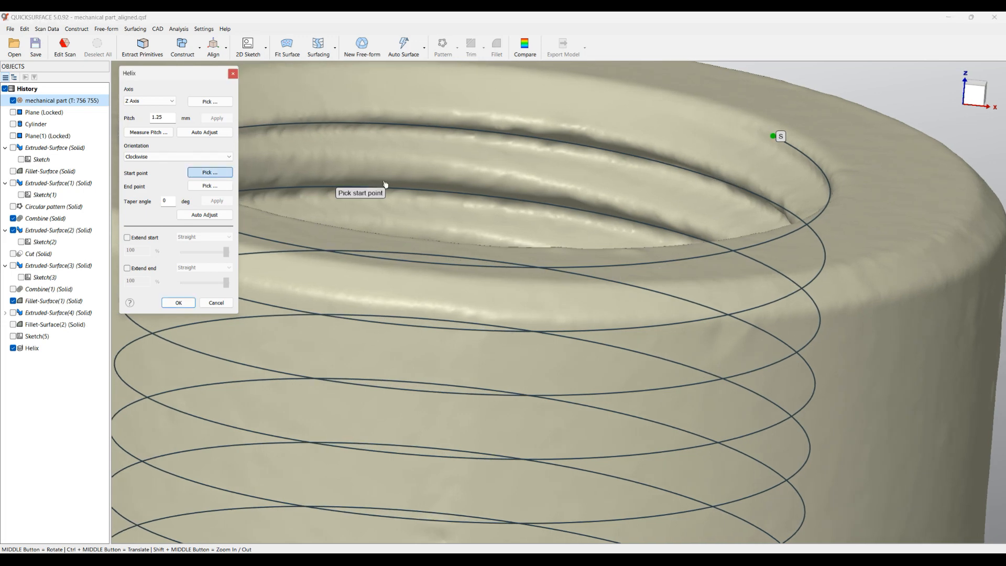
click(745, 182)
Examine how the helix turns line up with the scanned thread at the upper opening and at the plate's underside
scroll(708, 223, down, 3)
scroll(623, 230, up, 2)
mouse_move(616, 252)
middle_down()
mouse_move(645, 288)
mouse_move(622, 298)
mouse_move(588, 272)
mouse_move(582, 231)
middle_up()
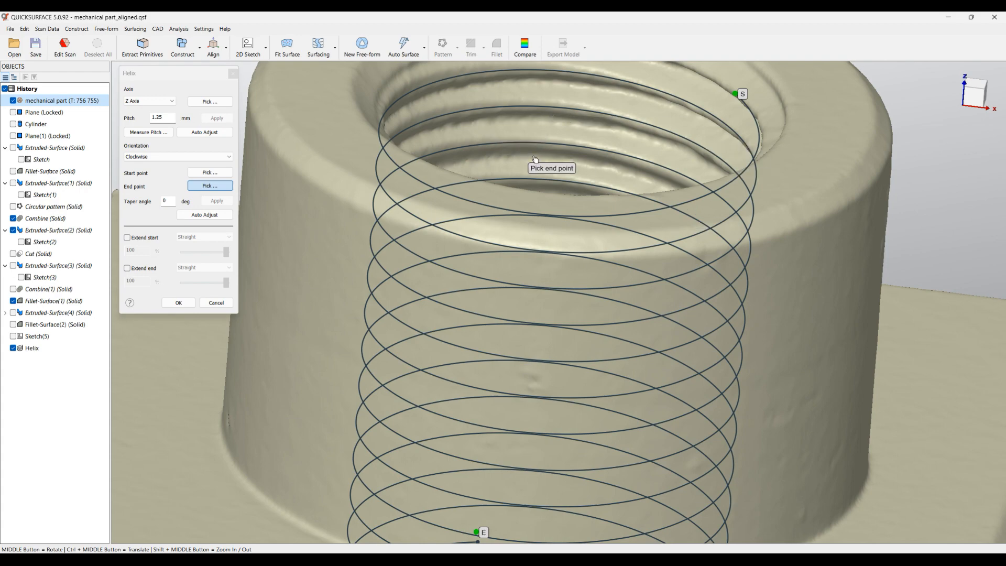
scroll(534, 160, up, 2)
middle_drag(547, 199, 538, 219)
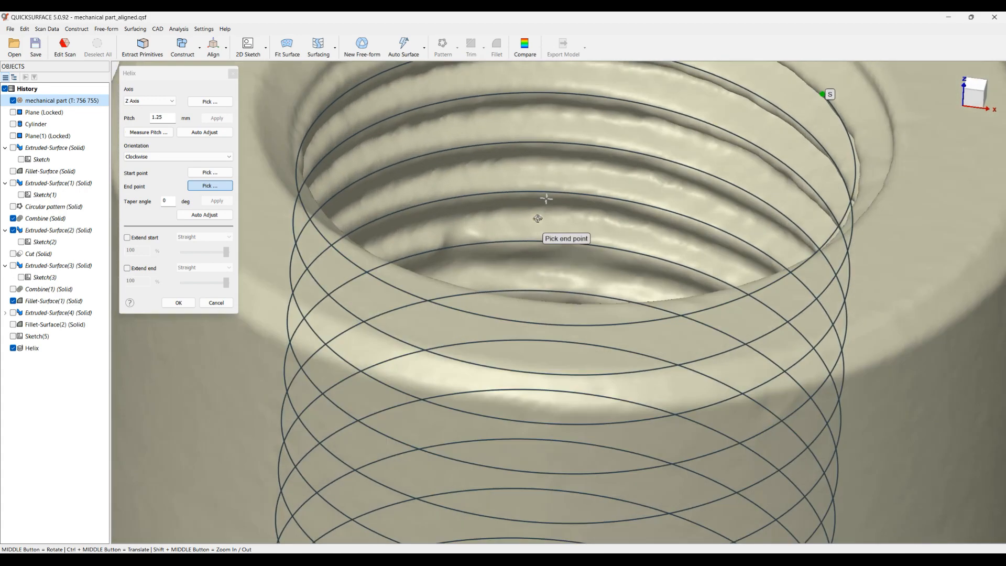
scroll(538, 219, down, 6)
middle_drag(539, 175, 513, 336)
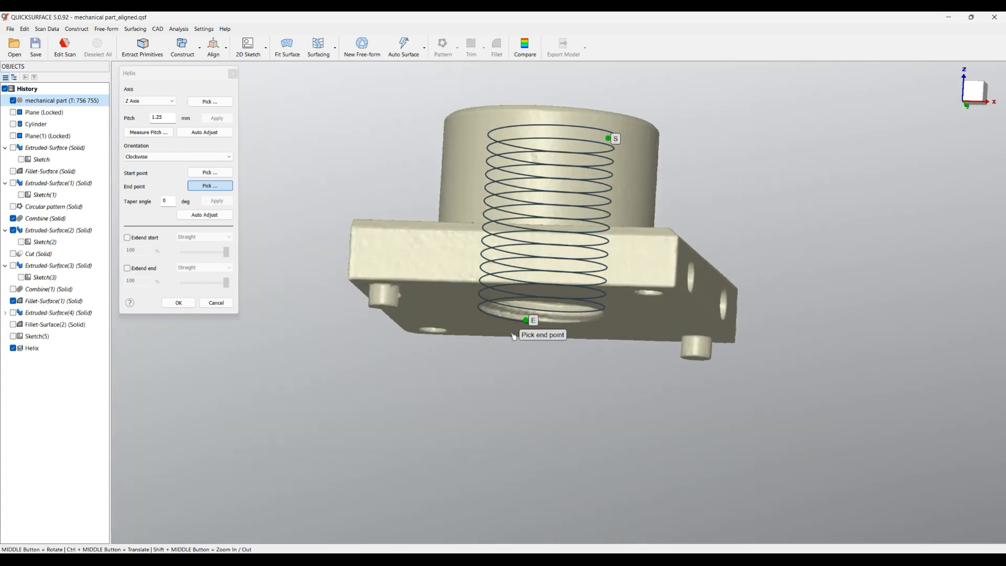
scroll(514, 337, up, 3)
middle_drag(521, 290, 450, 295)
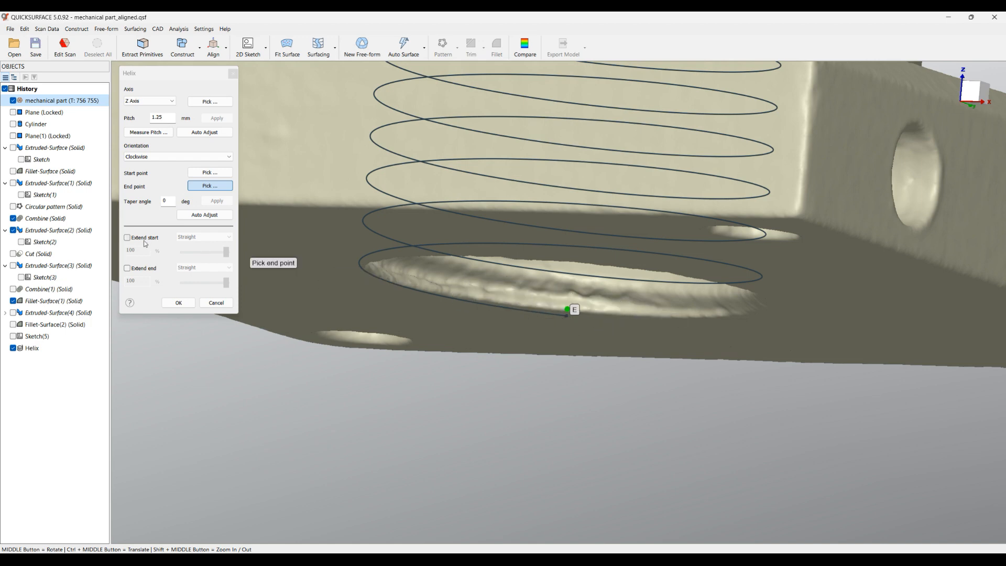
Extend the helix's start with the Natural option by 200 %
click(127, 237)
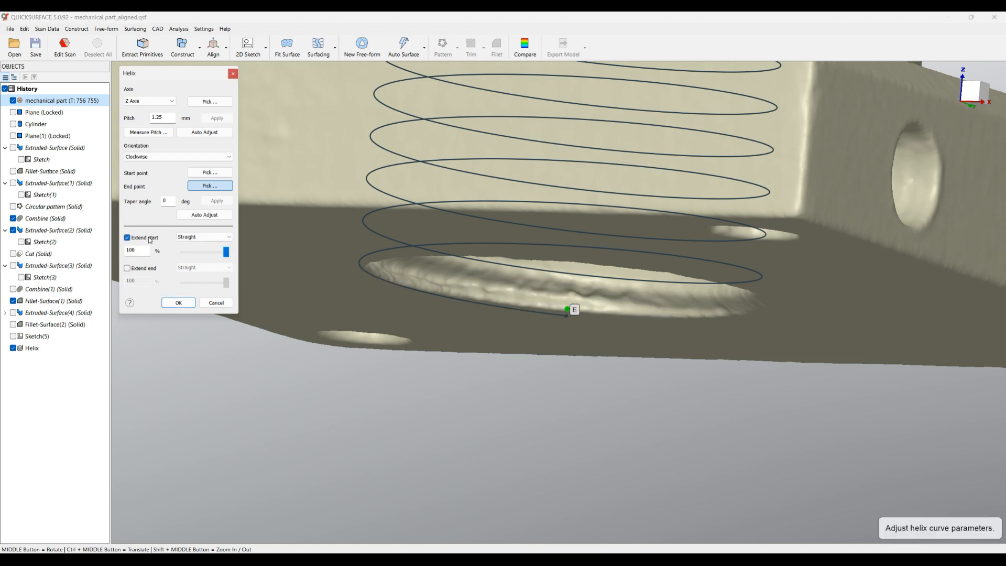
scroll(448, 249, down, 5)
middle_drag(446, 100, 489, 272)
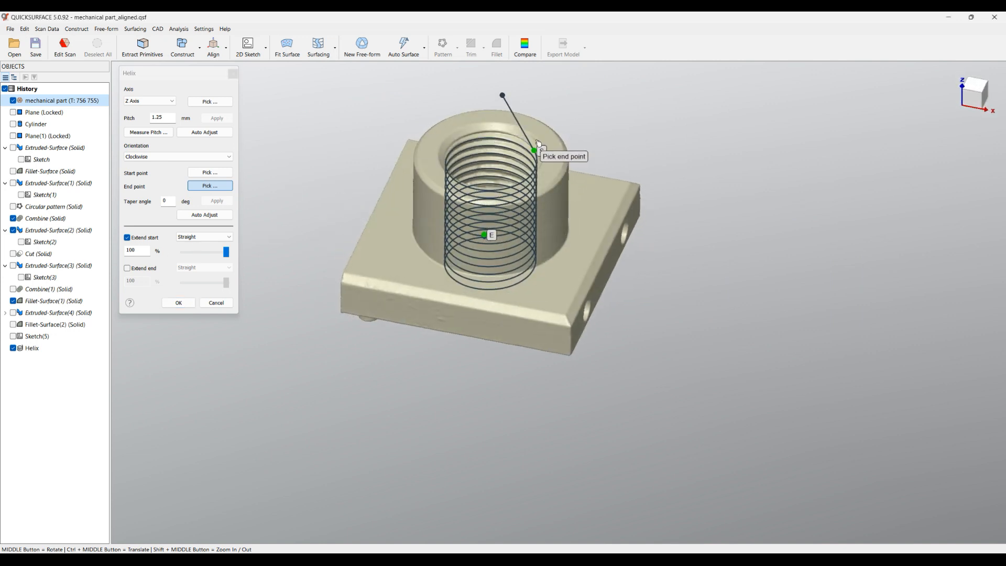
click(204, 238)
click(194, 244)
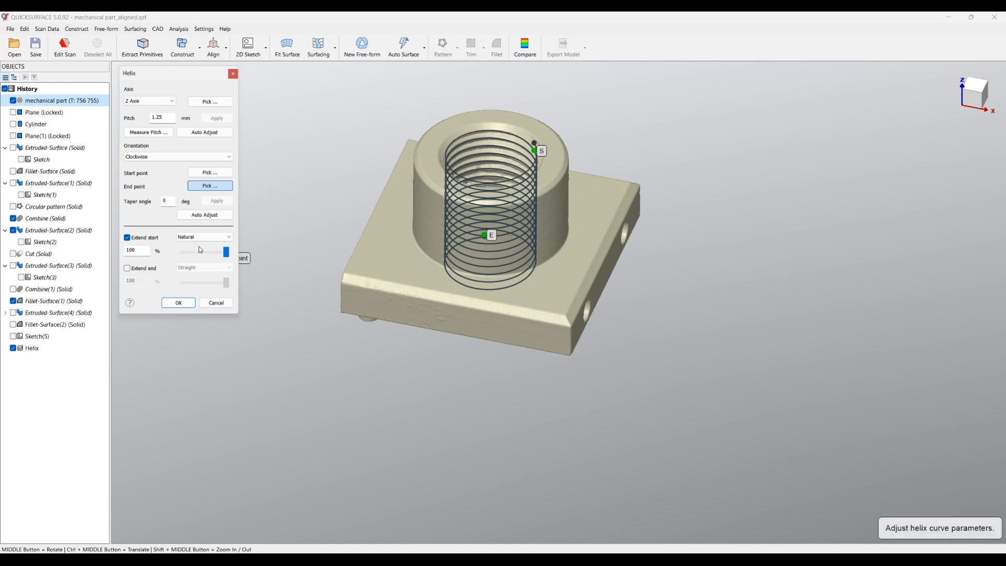
scroll(520, 155, up, 5)
middle_drag(547, 214, 558, 176)
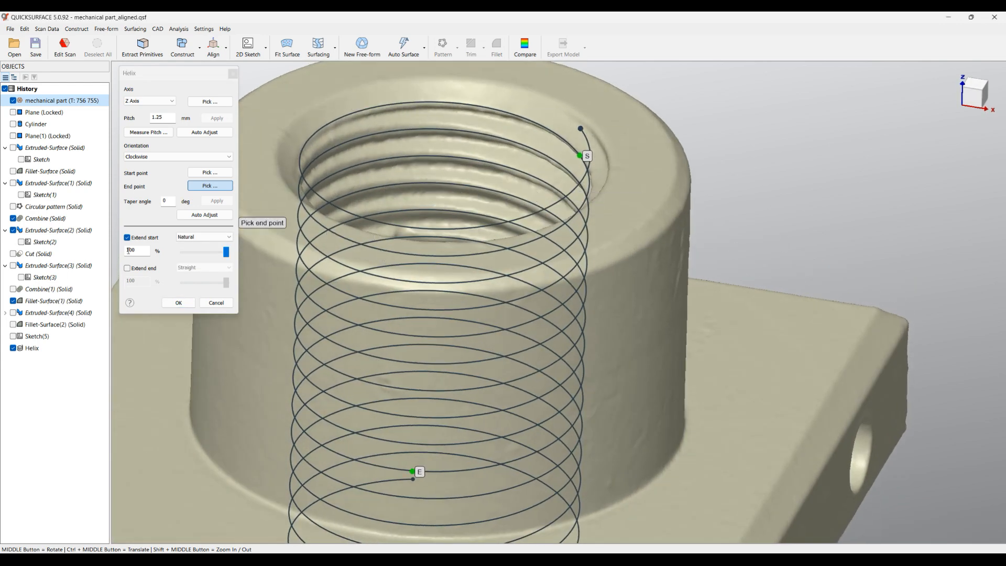
mouse_move(226, 255)
mouse_down()
mouse_move(218, 254)
mouse_move(240, 256)
mouse_up()
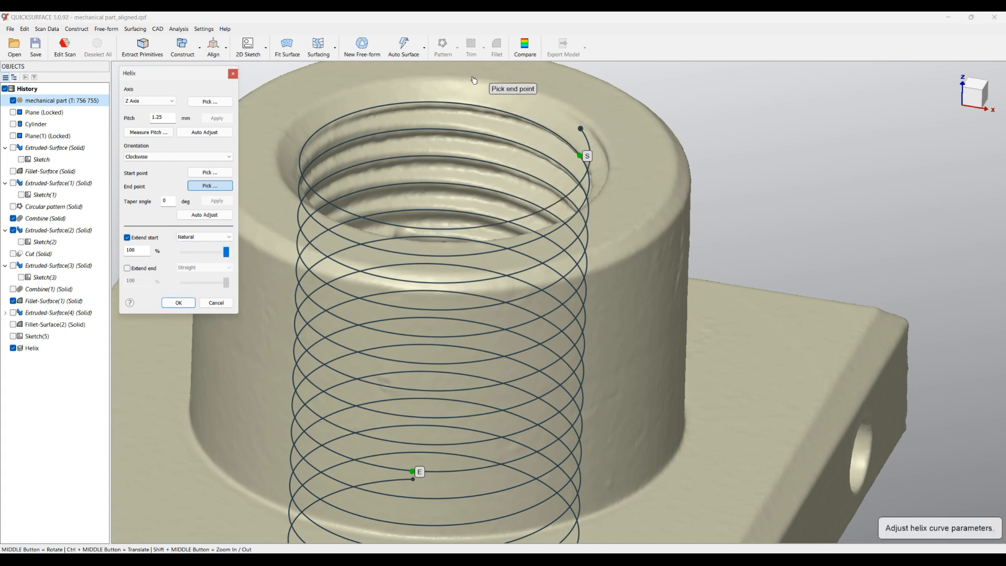
drag(141, 251, 82, 252)
text(200)
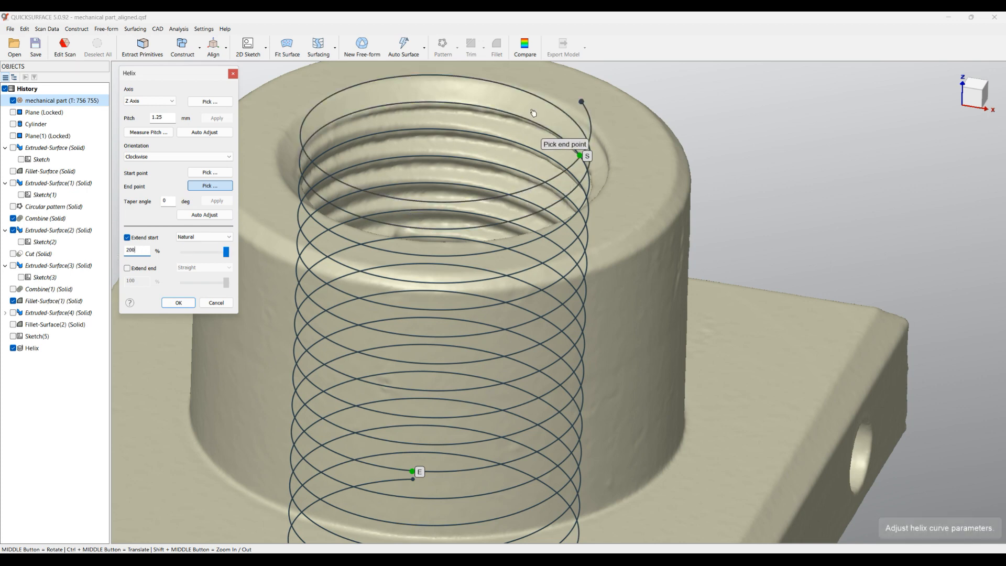
Extend the helix's end with the Natural option by 100 % past the plate's underside and finish the helix
scroll(464, 312, down, 3)
middle_drag(465, 312, 470, 236)
click(144, 270)
click(194, 268)
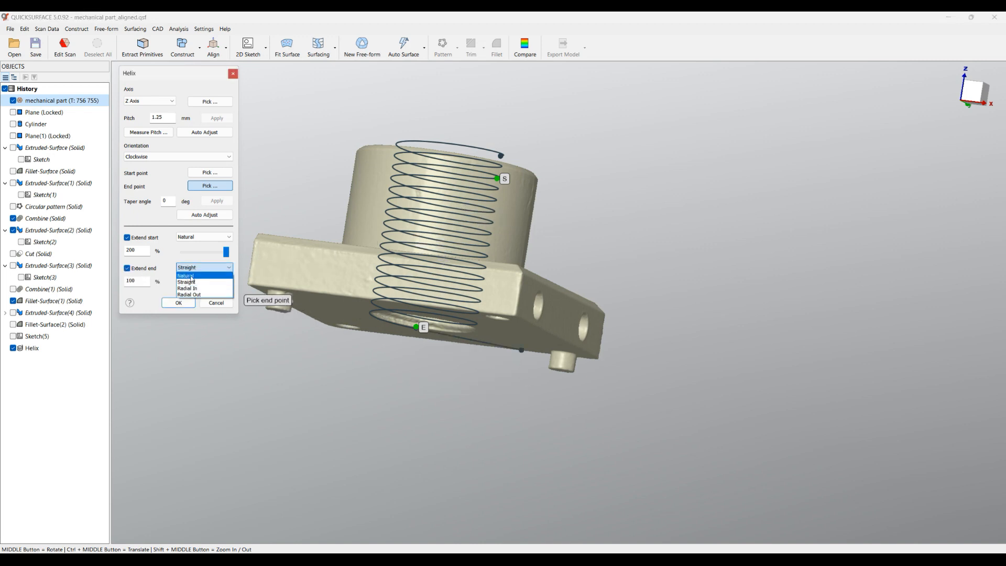
click(187, 276)
middle_drag(376, 323, 391, 335)
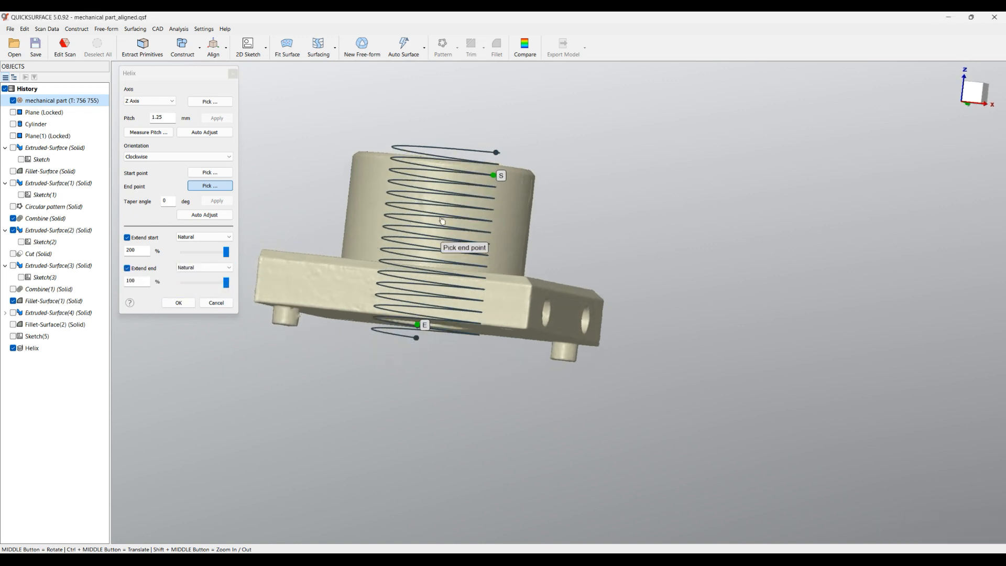
click(187, 304)
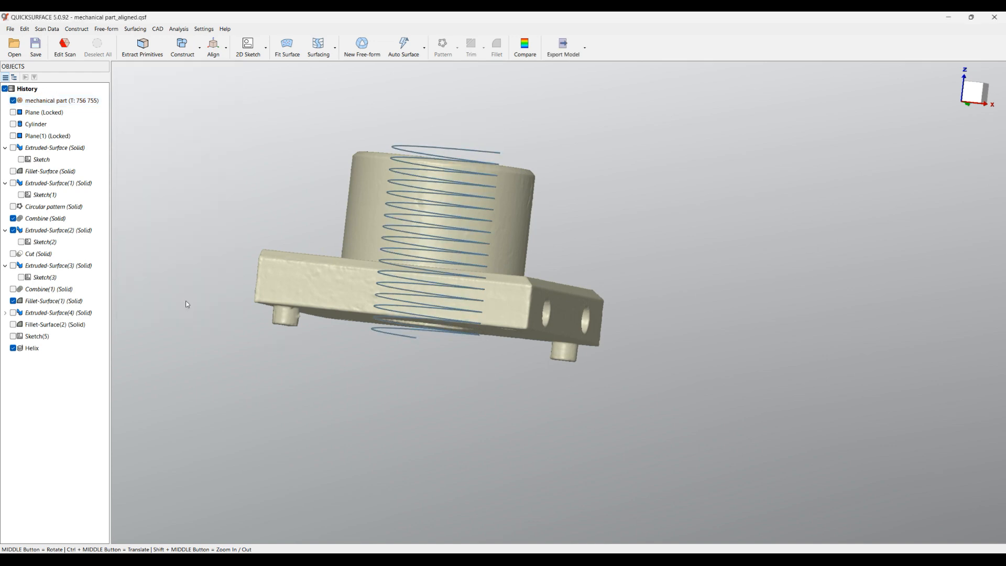
Show the thread profile sketch and start a Sweep with the helix as guiding curve and the closed thread outline as profile
middle_drag(290, 209, 312, 180)
scroll(316, 183, up, 4)
middle_drag(607, 338, 590, 400)
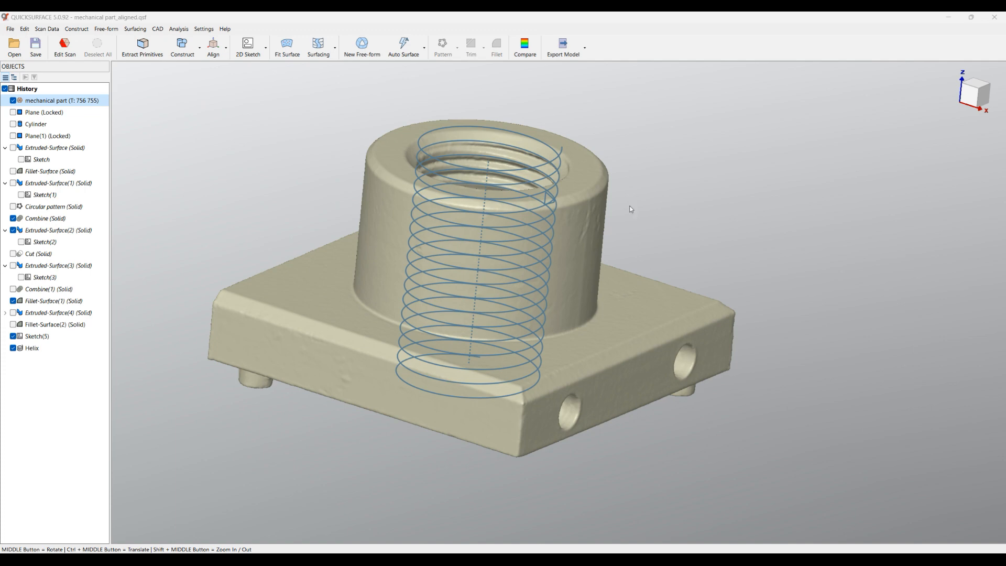
scroll(629, 207, up, 3)
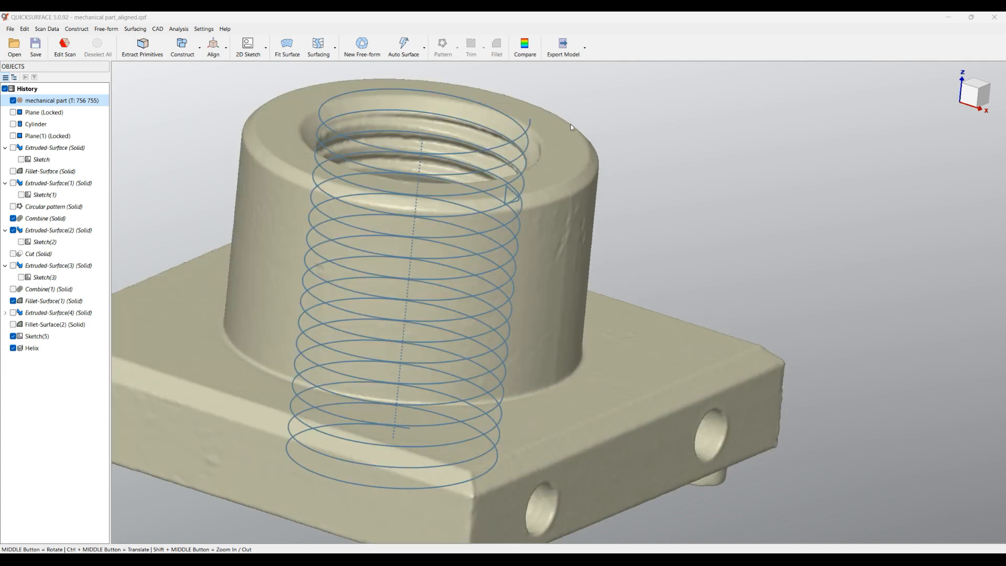
click(334, 47)
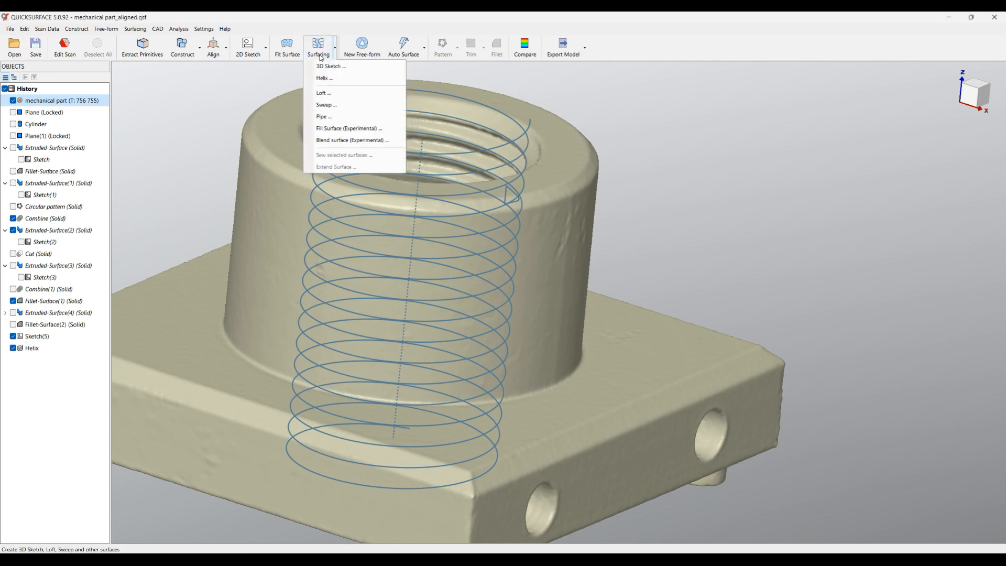
click(327, 105)
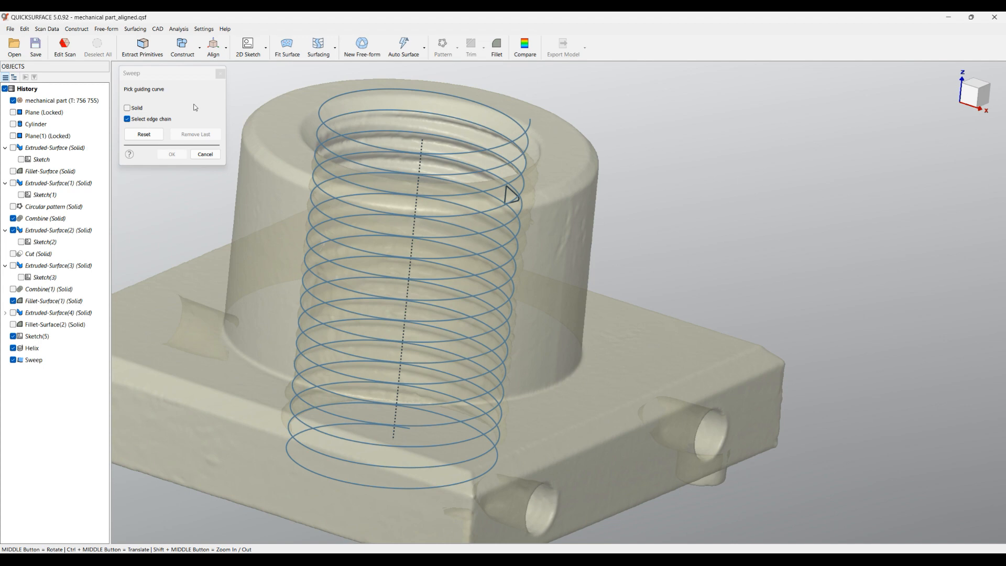
click(383, 93)
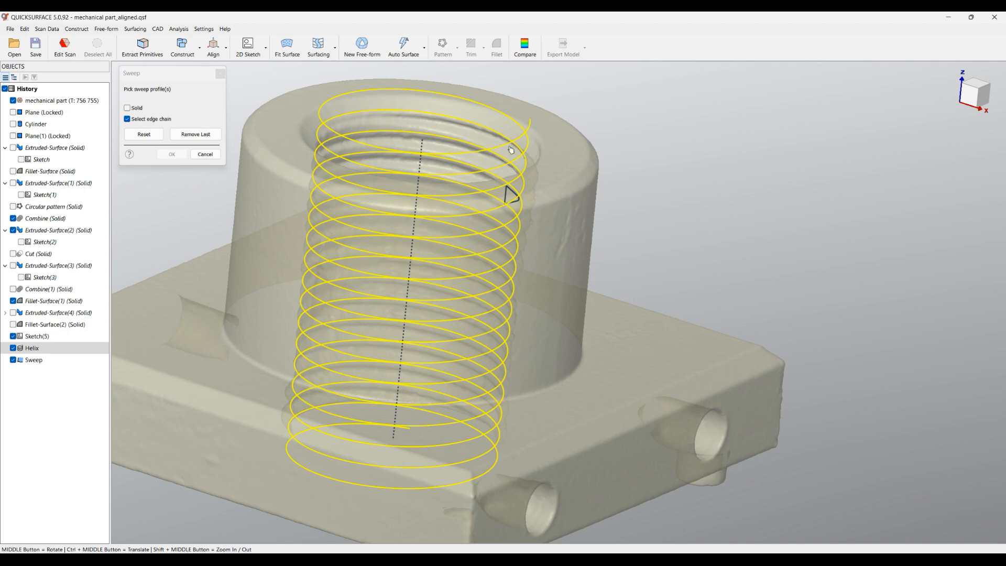
click(516, 197)
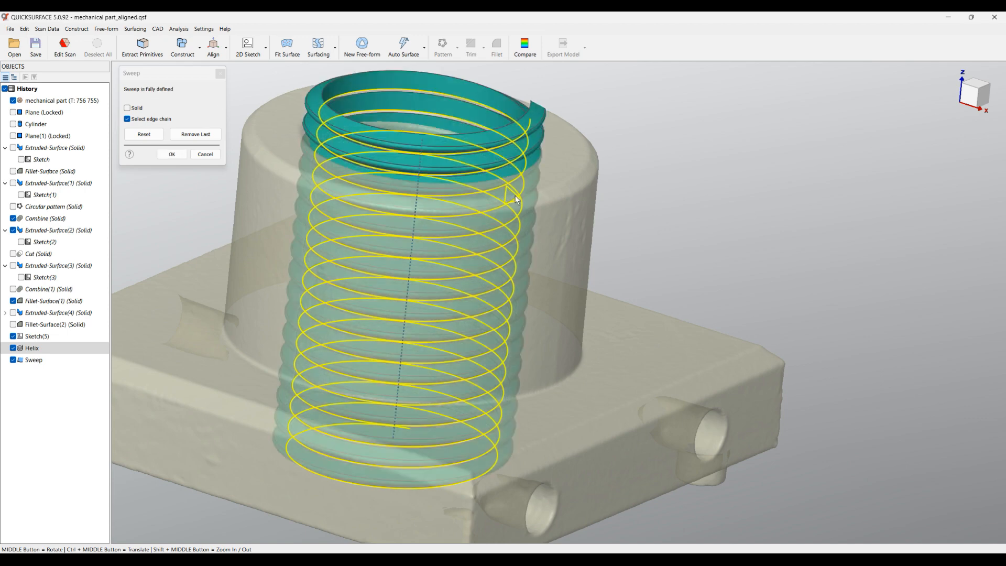
Make the thread sweep a solid and finish it
middle_drag(571, 163, 424, 452)
scroll(531, 119, up, 6)
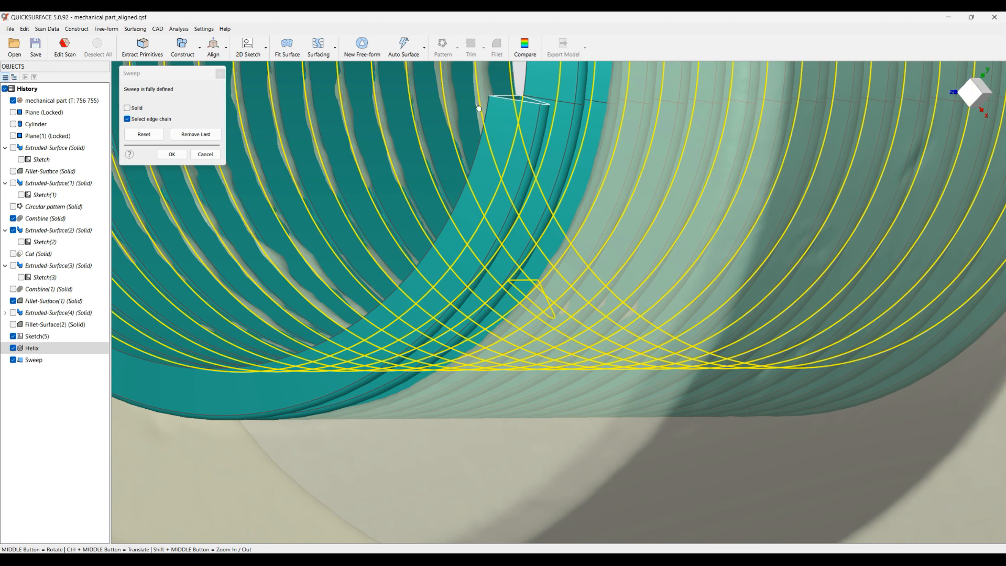
click(128, 109)
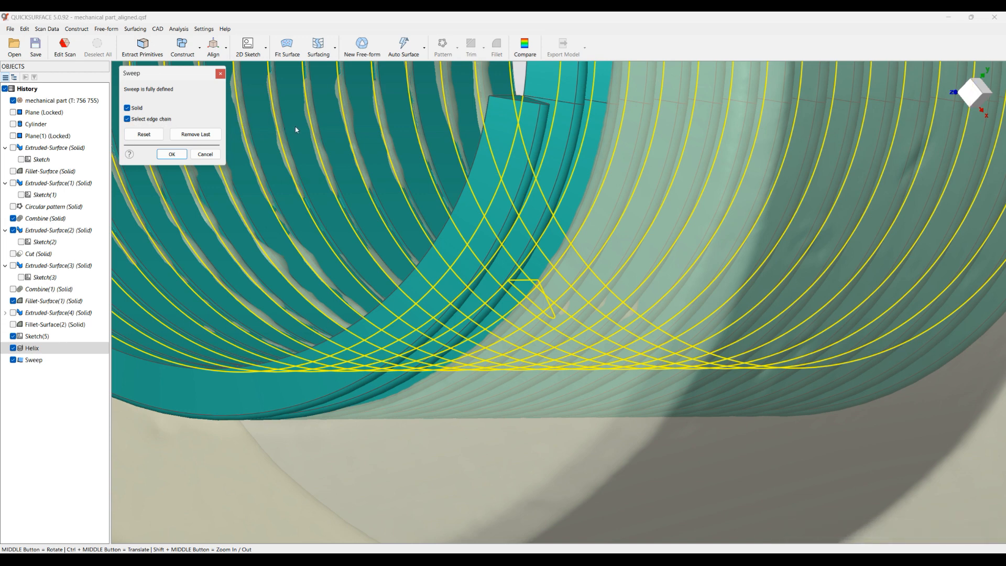
scroll(420, 180, down, 5)
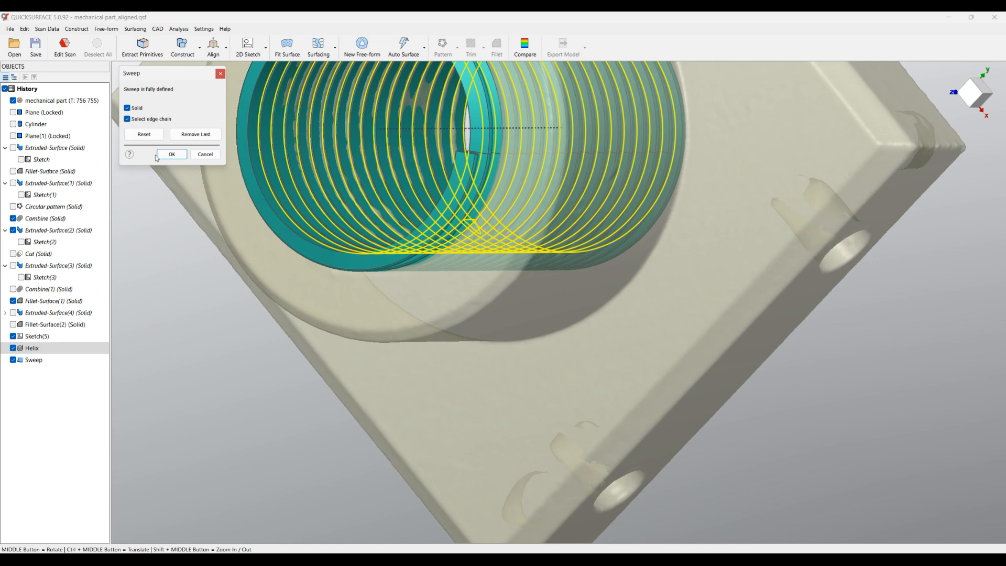
click(171, 154)
Show the Fillet-Surface(2) body together with the thread sweep and inspect the hole wall from above
middle_drag(337, 248, 461, 235)
scroll(494, 242, down, 3)
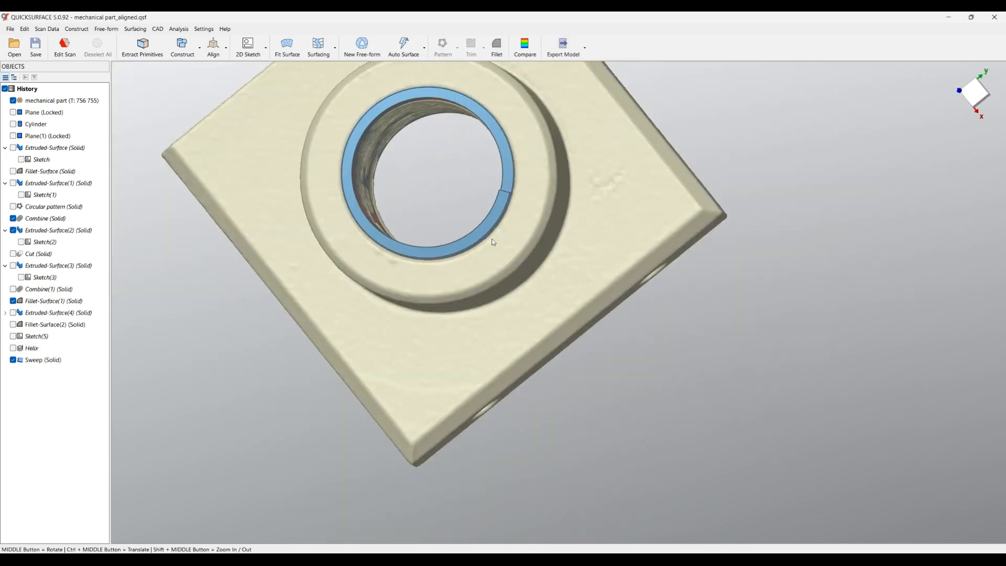
click(974, 91)
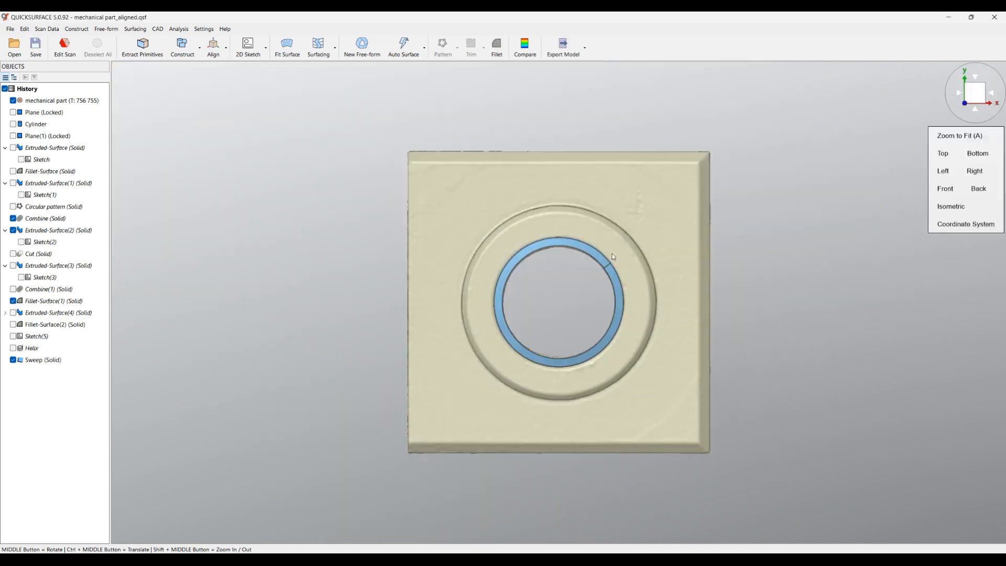
scroll(583, 279, up, 5)
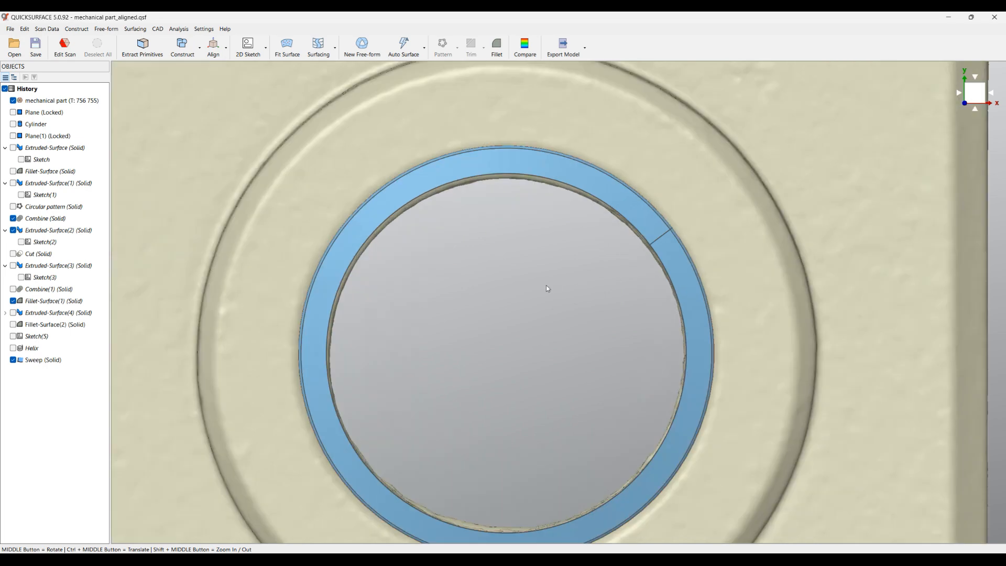
click(13, 325)
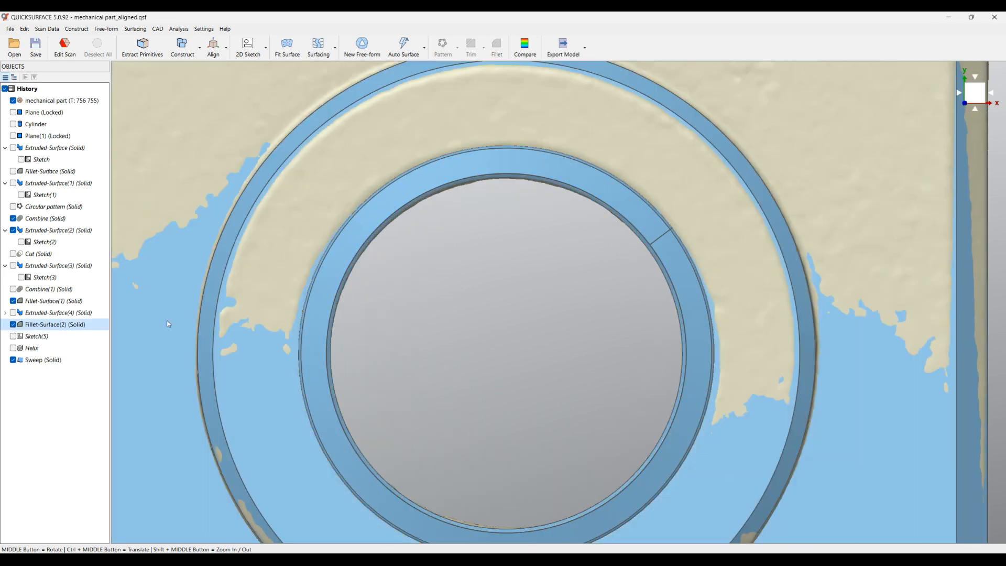
scroll(554, 193, up, 3)
middle_drag(587, 251, 592, 226)
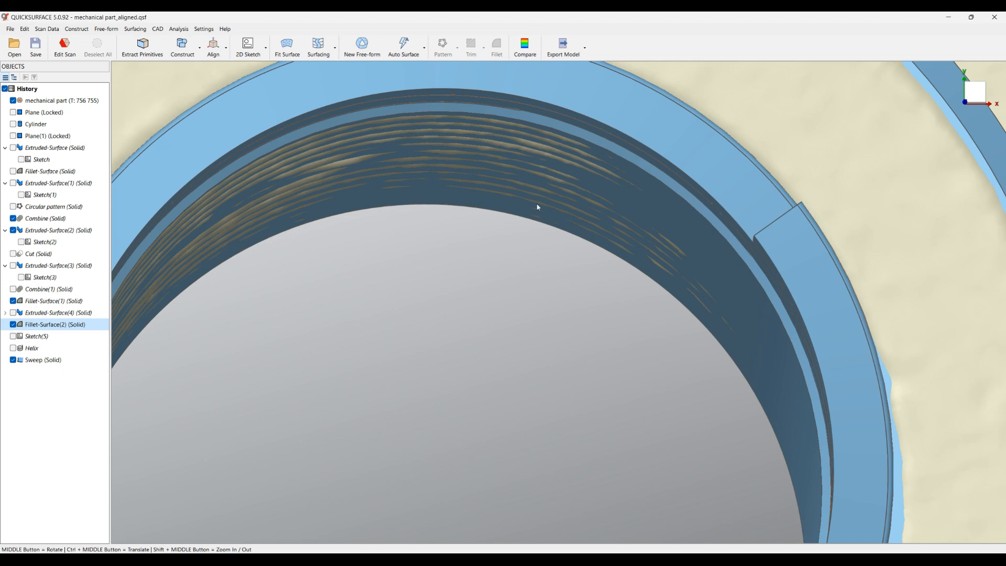
scroll(536, 209, down, 5)
scroll(530, 214, up, 2)
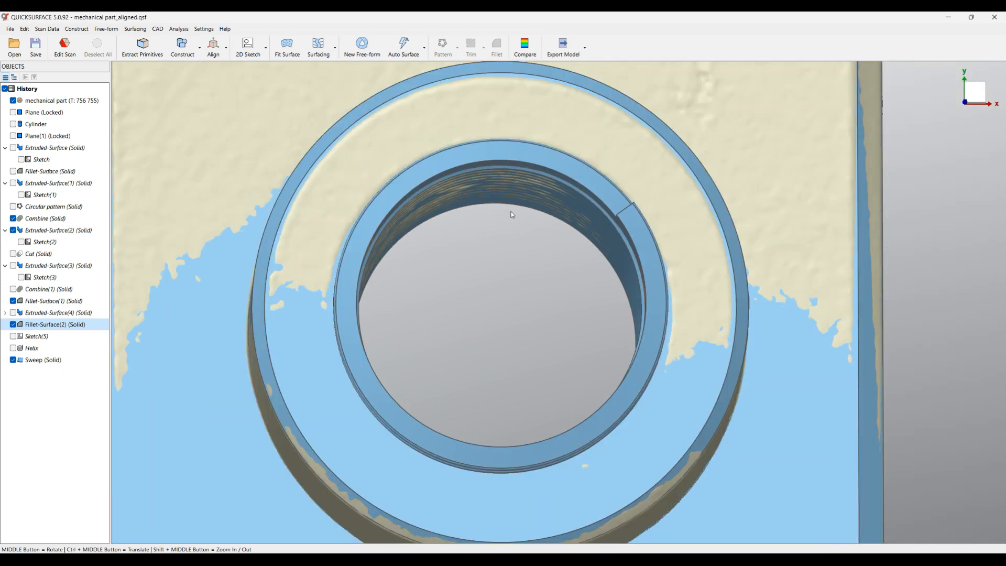
Edit Sketch(4) under Extruded-Surface(4) and delete the 11.4 mm diameter dimension of the hole circle
click(4, 314)
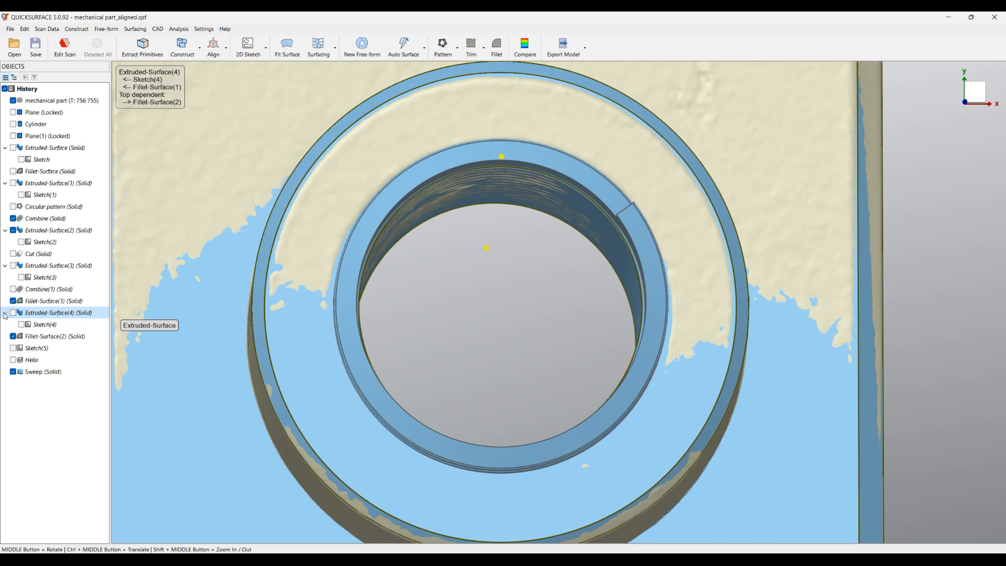
right_click(40, 325)
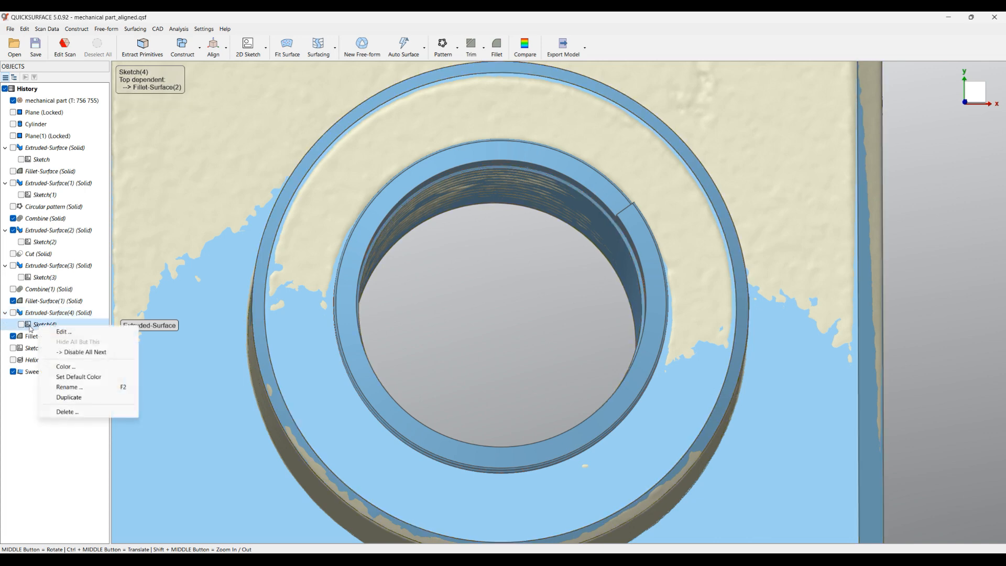
click(66, 334)
scroll(609, 266, up, 5)
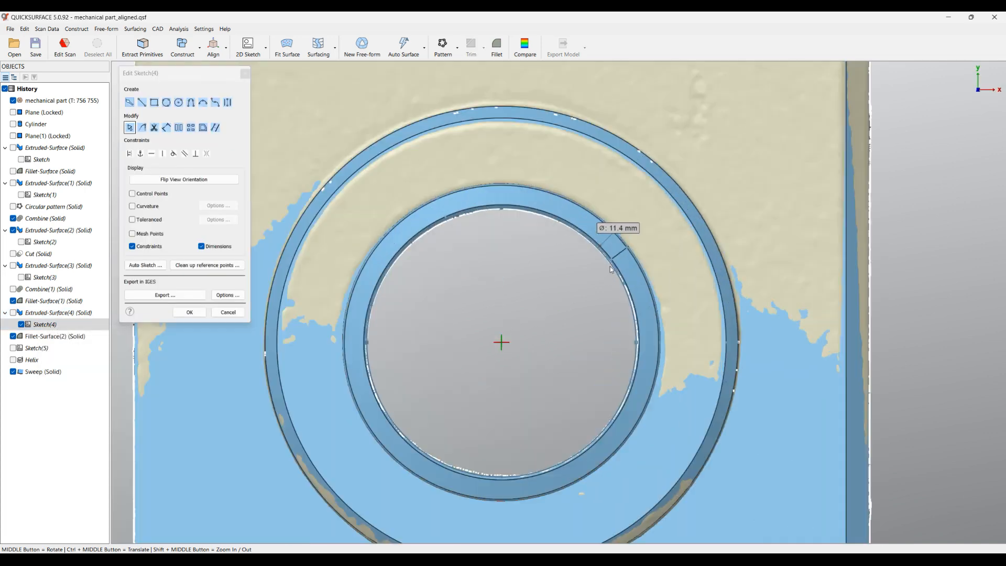
scroll(615, 269, up, 2)
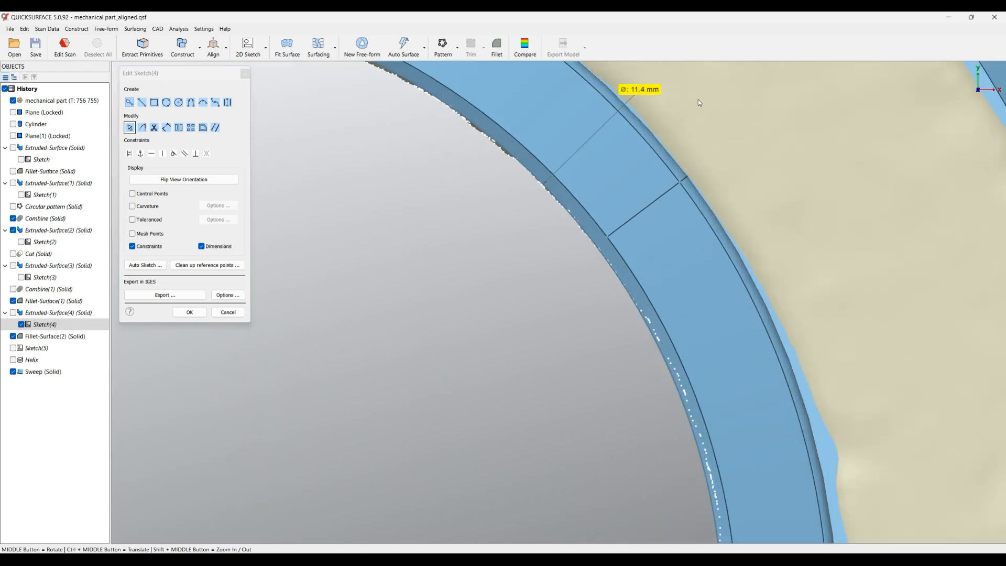
key(Delete)
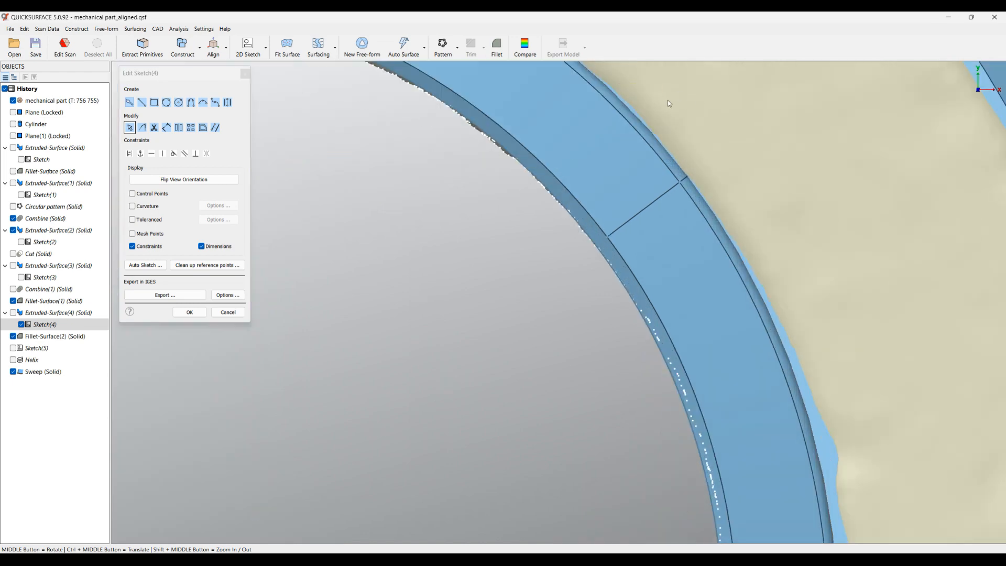
Enlarge the hole circle to a radius of about 5.84 mm, matching the swept thread's inner edge, and finish the sketch
click(567, 188)
scroll(531, 233, down, 2)
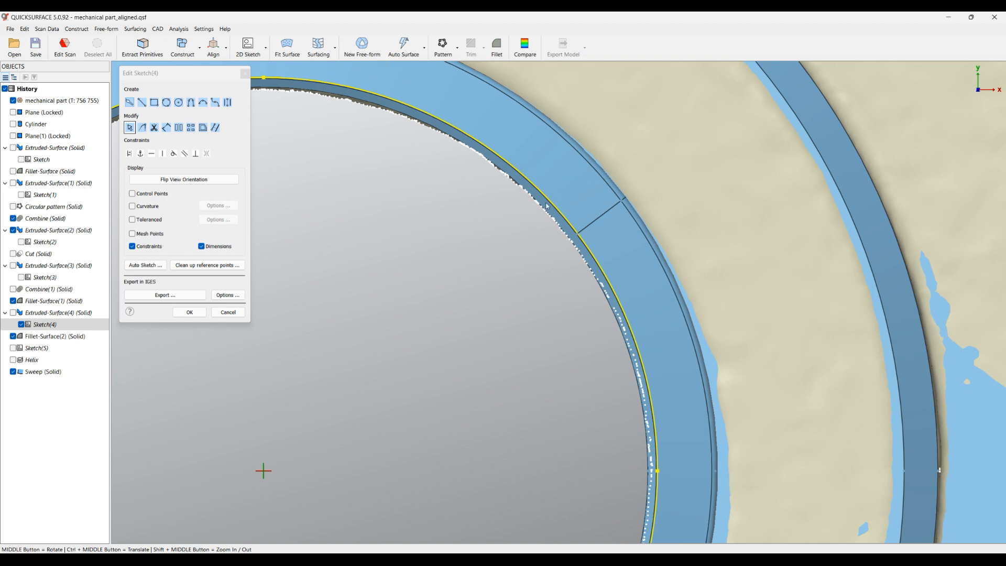
click(194, 316)
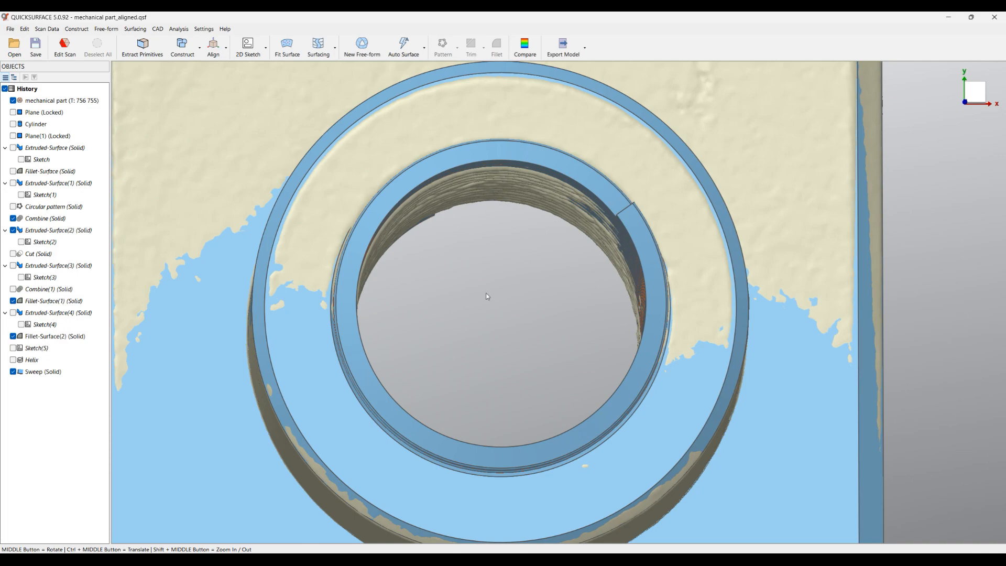
Inspect the swept thread against the scan inside the hole, and hide the mechanical part mesh
mouse_move(486, 294)
middle_down()
mouse_move(487, 187)
mouse_move(485, 204)
middle_up()
scroll(485, 203, up, 3)
scroll(535, 122, up, 2)
scroll(549, 138, up, 3)
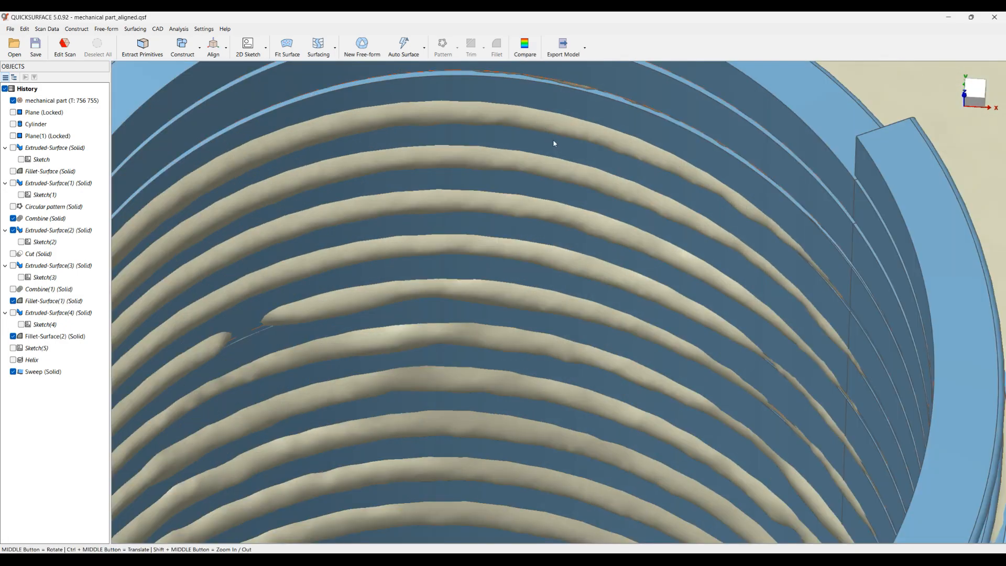
scroll(506, 183, down, 5)
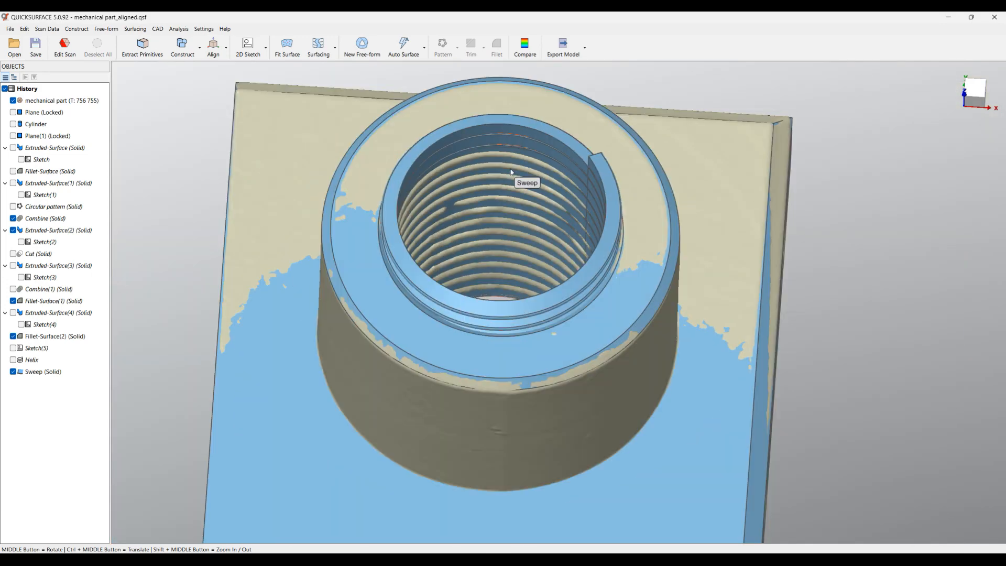
click(13, 101)
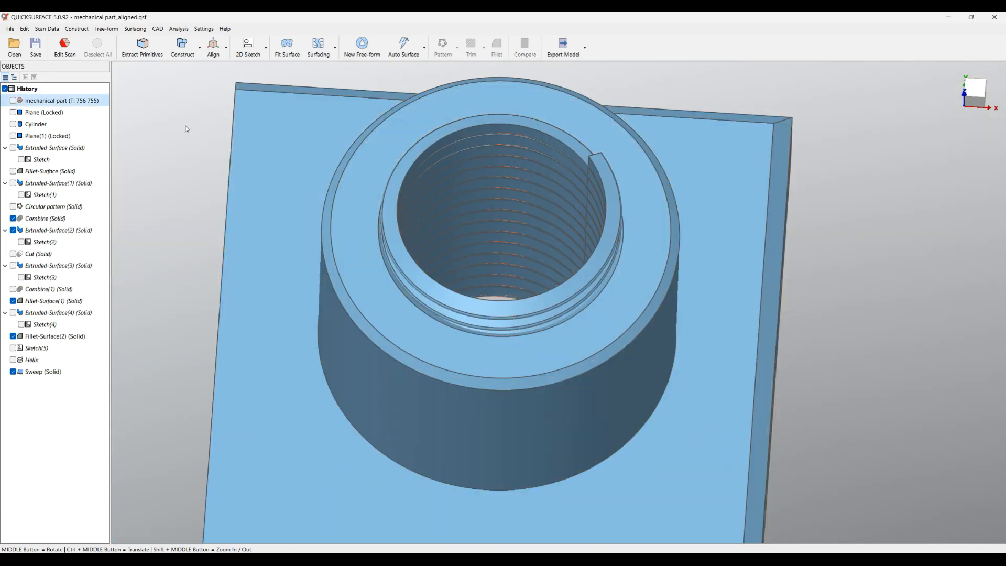
Cut the thread Sweep from the part's main solid, check the threads in the hole and finish the cut
click(653, 195)
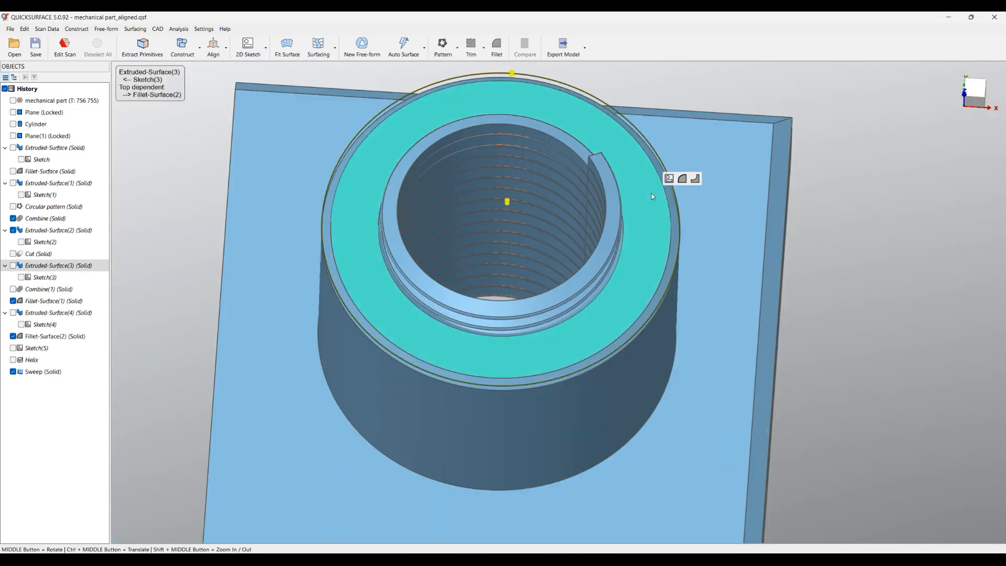
click(695, 179)
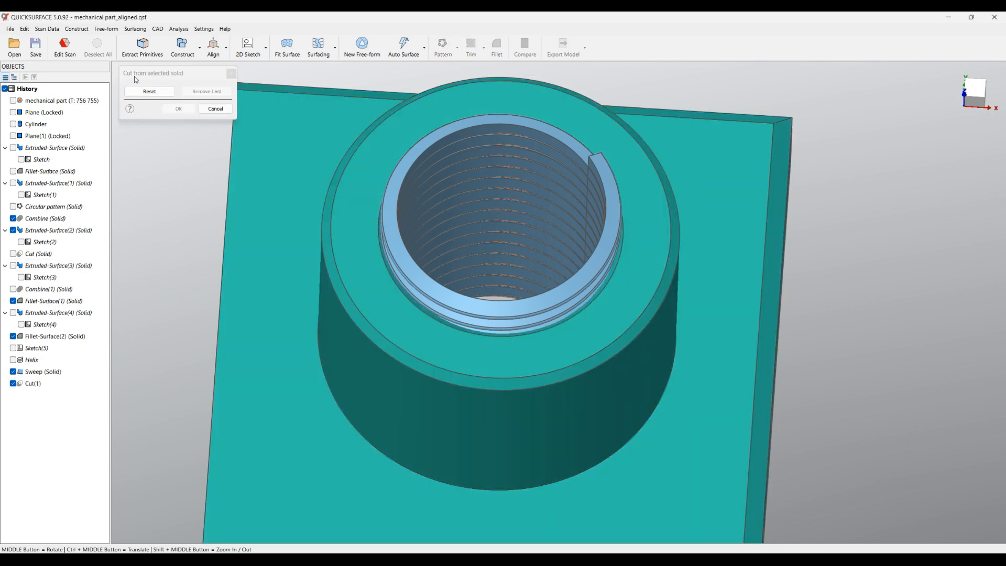
click(518, 160)
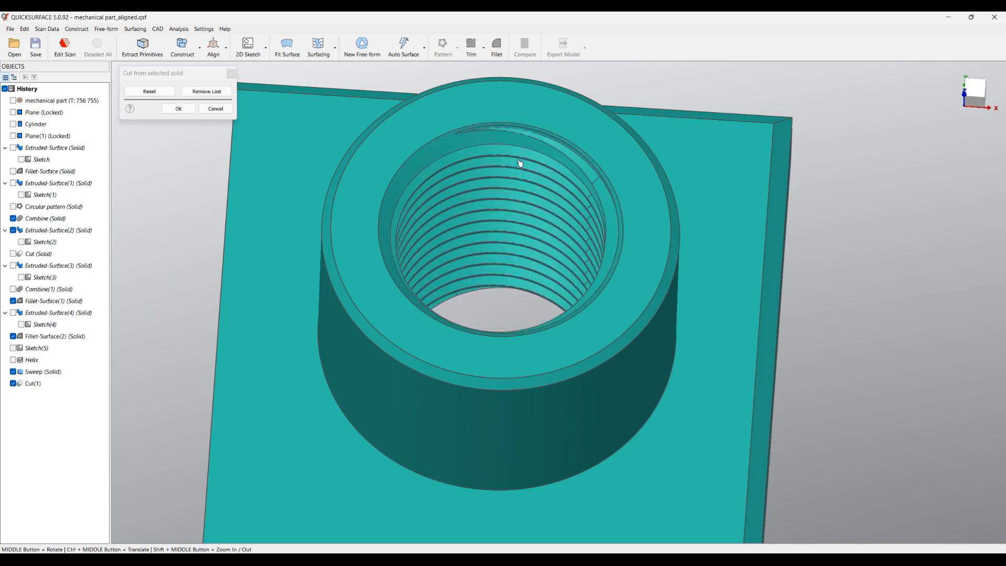
middle_drag(505, 223, 504, 160)
scroll(494, 134, up, 4)
middle_drag(504, 344, 506, 340)
scroll(507, 340, down, 4)
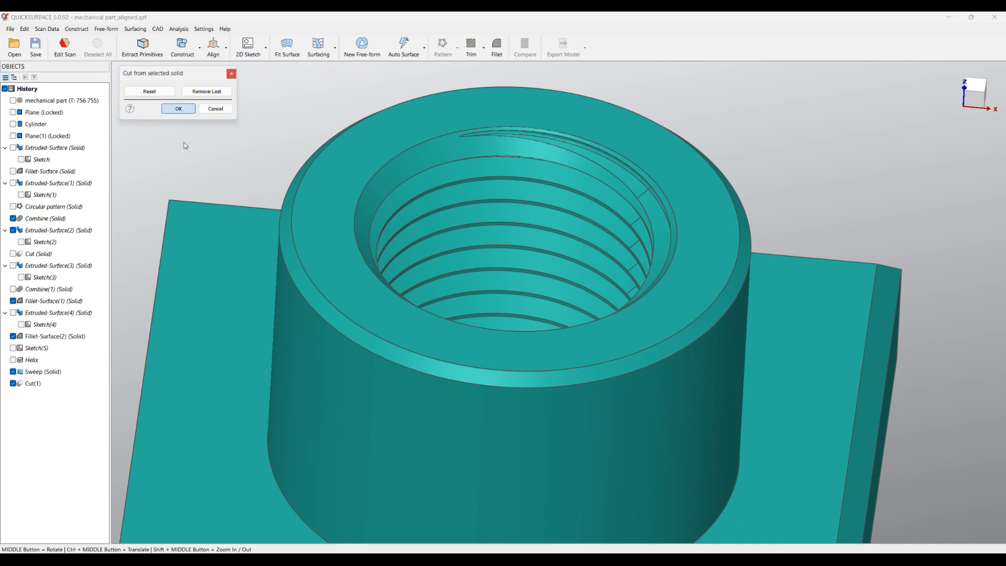
click(181, 109)
Overlay the scan mesh on the cut solid, compare the boss and threaded hole from above and below, and hide the mesh again
middle_drag(492, 282, 406, 328)
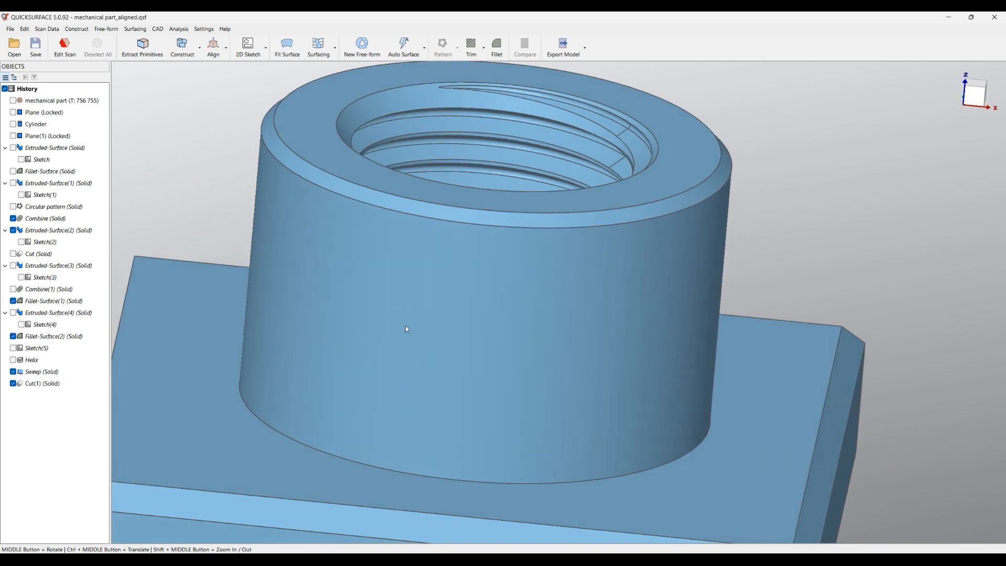
click(13, 101)
middle_drag(296, 275, 273, 281)
middle_drag(486, 358, 473, 231)
scroll(484, 278, down, 5)
middle_drag(482, 406, 509, 223)
scroll(499, 373, up, 4)
middle_drag(512, 378, 327, 308)
click(13, 101)
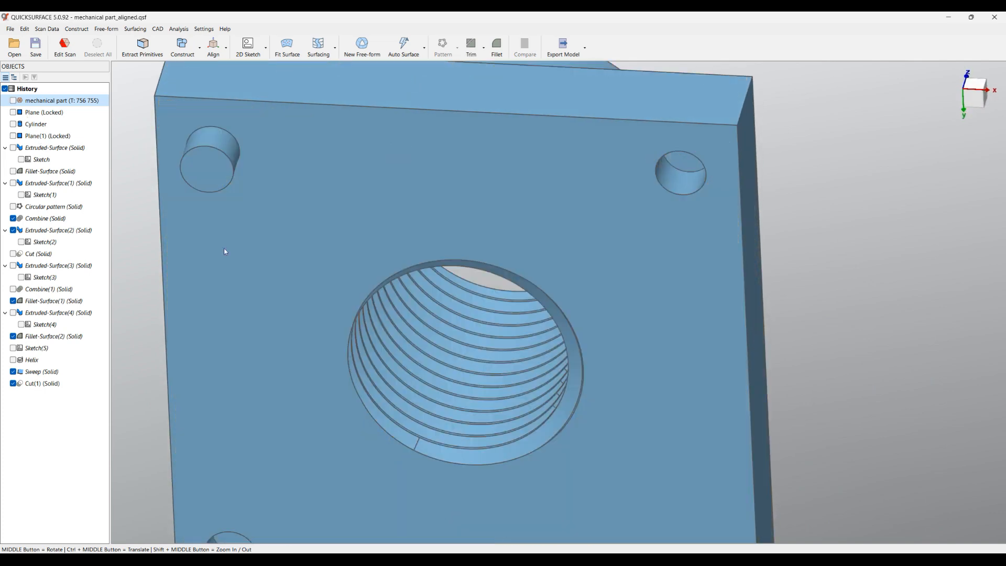
middle_drag(480, 346, 452, 335)
scroll(451, 335, down, 5)
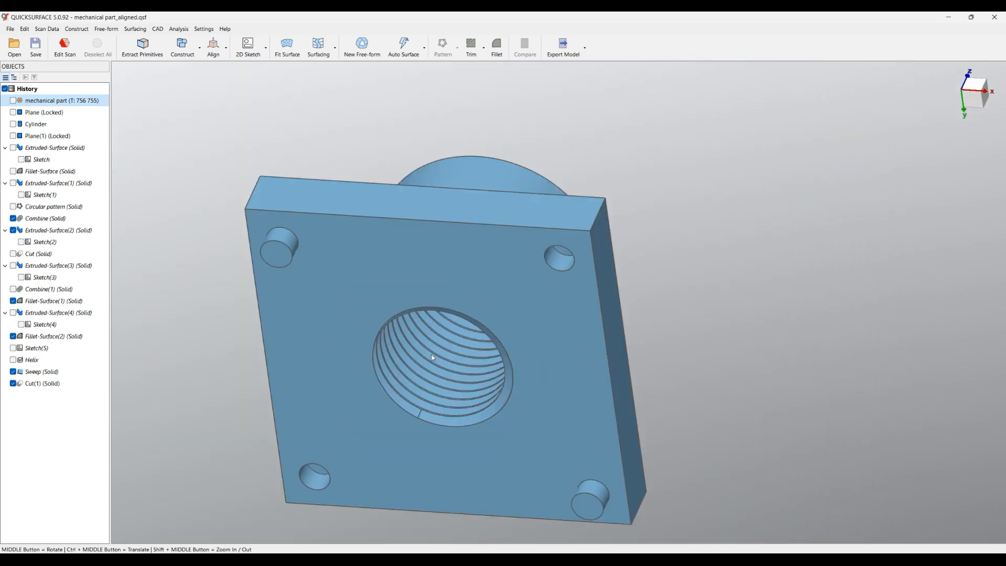